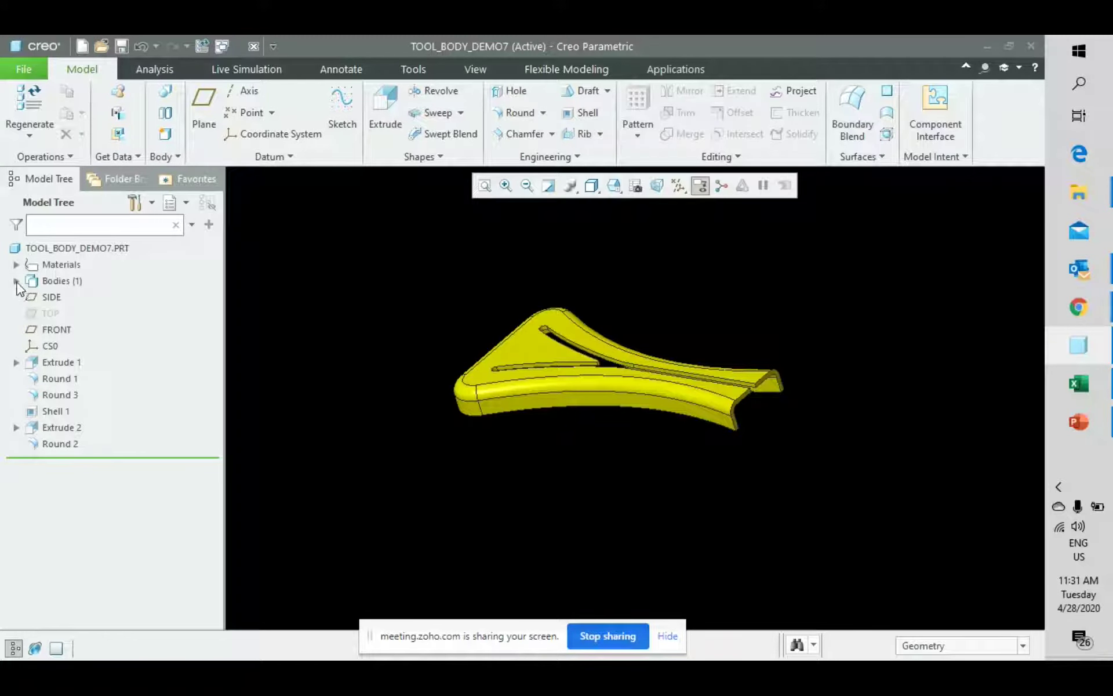
# Step: Start an extrude with its section sketch on the FRONT datum plane
pyautogui.click(16, 281)
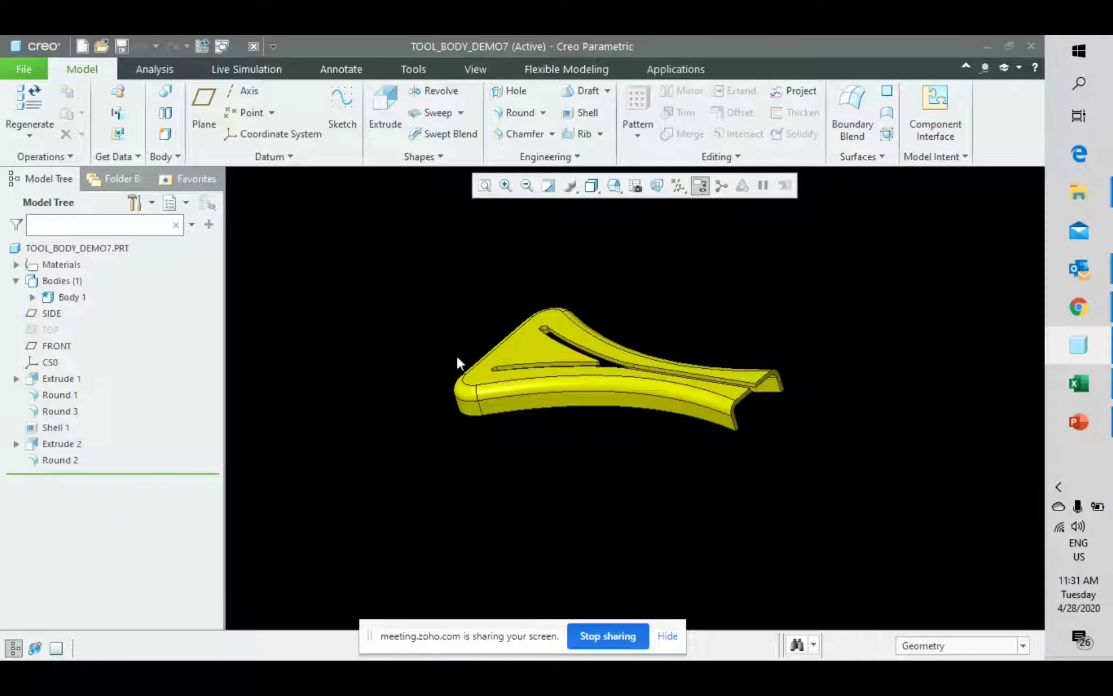
pyautogui.click(58, 347)
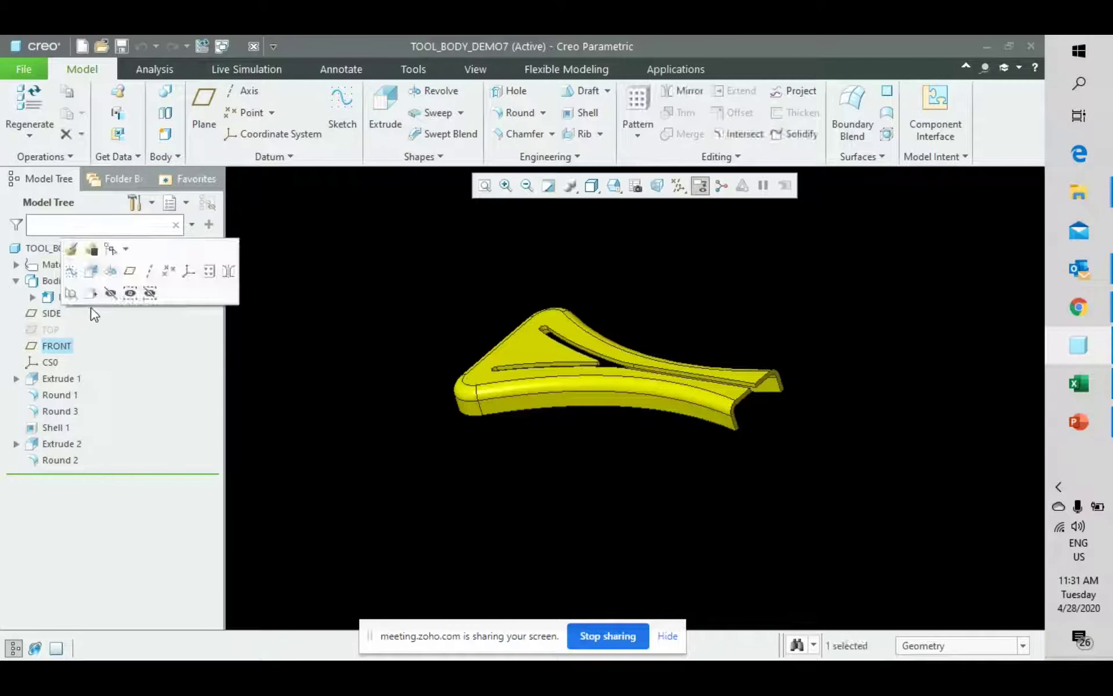
pyautogui.click(99, 286)
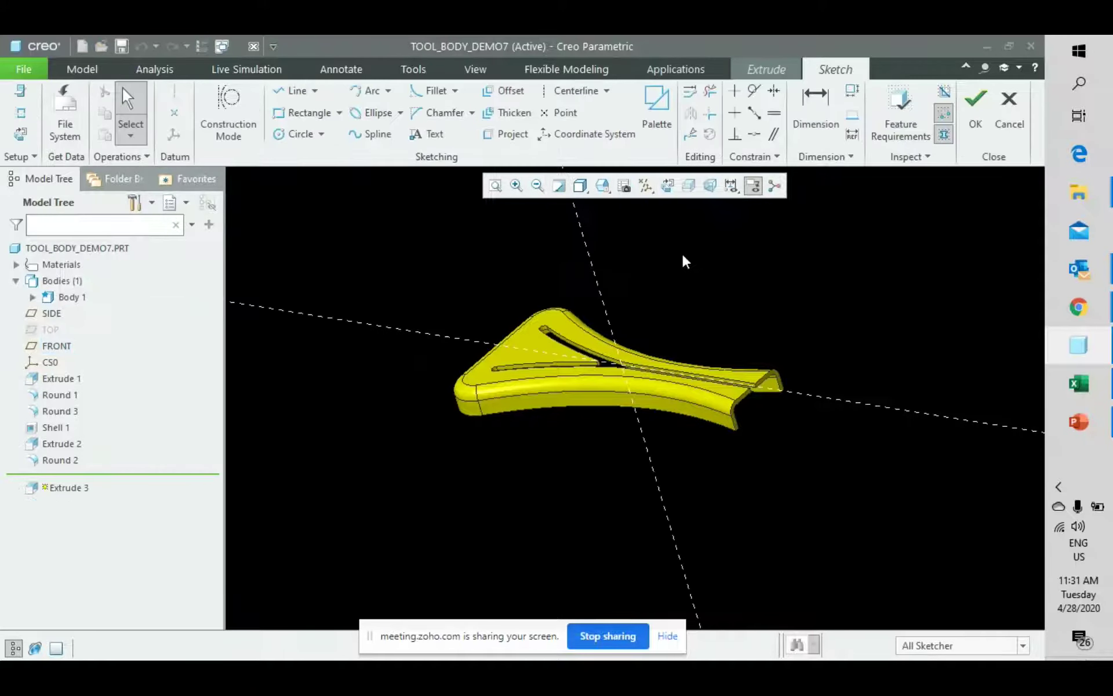
pyautogui.click(667, 185)
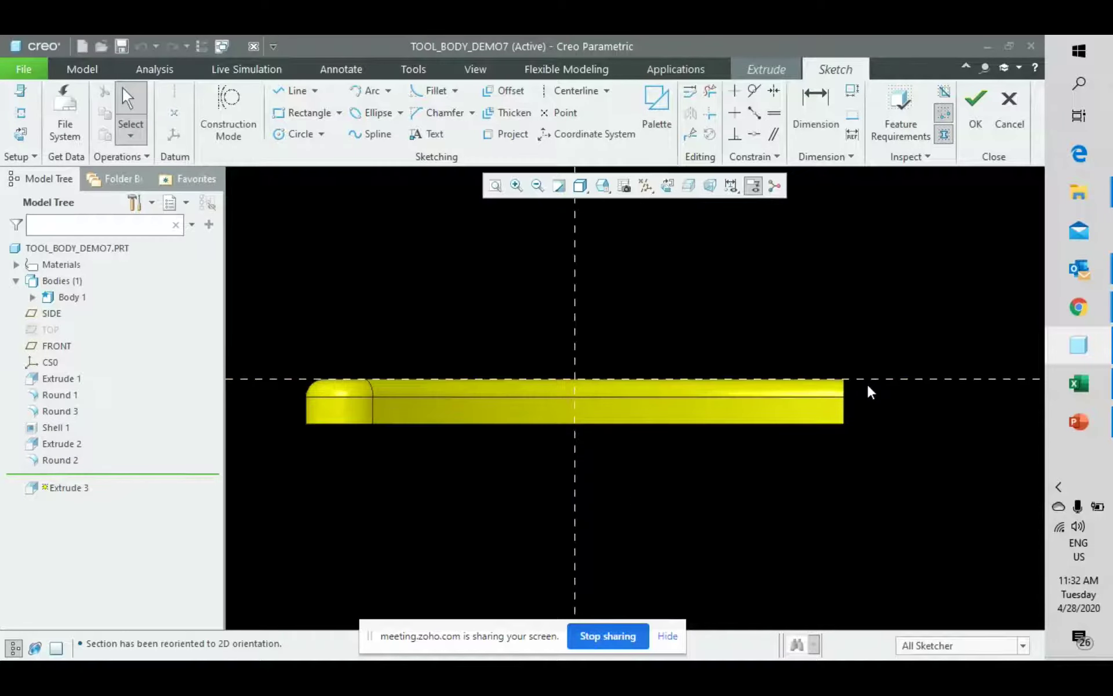
# Step: Sketch a rectangle about 4.65 wide and 2.75 high below the horizontal reference, about 17.9 from the vertical reference towards the part's open end
pyautogui.scroll(-2, 868, 385)
pyautogui.click(324, 113)
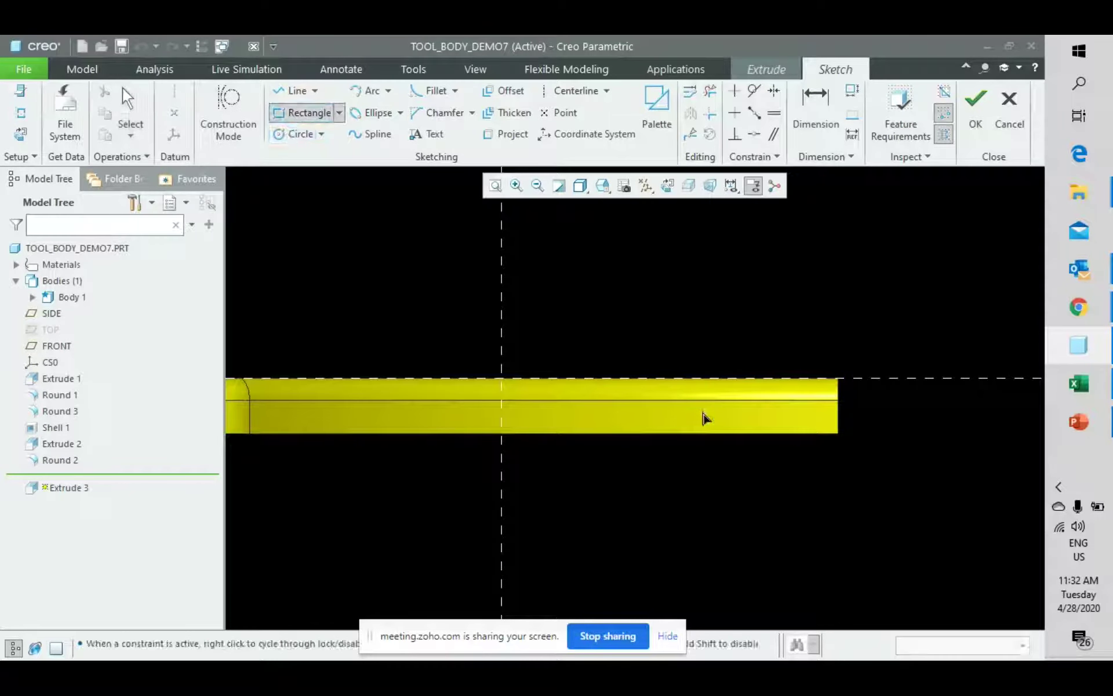
pyautogui.click(702, 379)
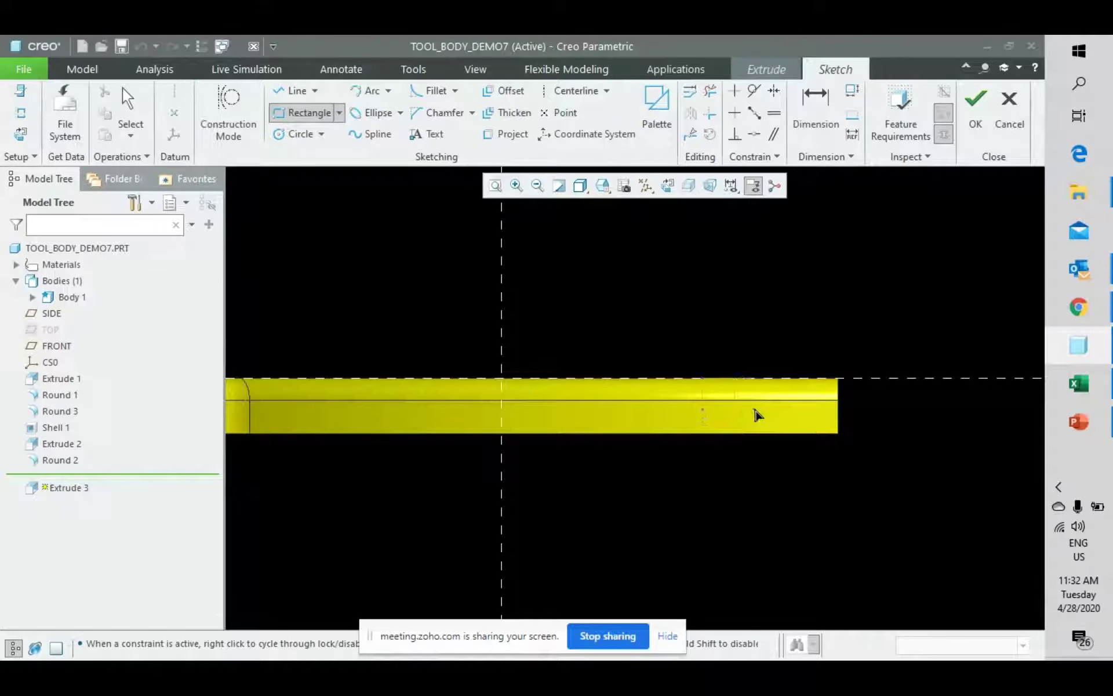
pyautogui.click(754, 409)
pyautogui.moveTo(763, 475); pyautogui.dragTo(771, 432, button='middle')
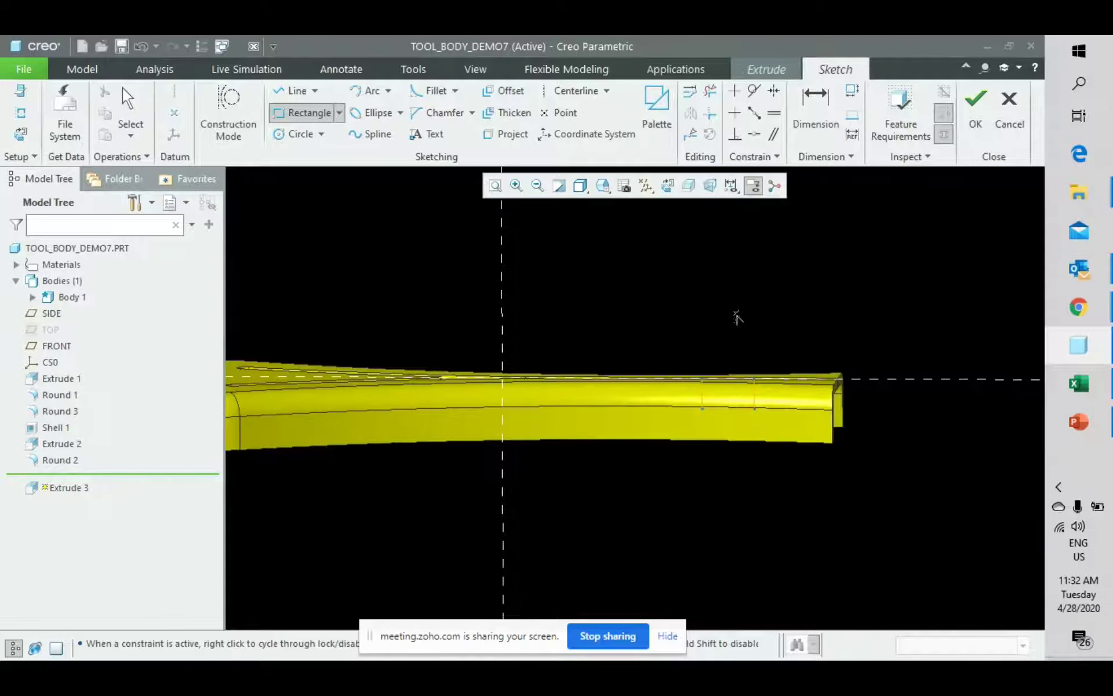
pyautogui.moveTo(736, 318); pyautogui.dragTo(731, 318, button='middle')
pyautogui.middleClick(748, 362)
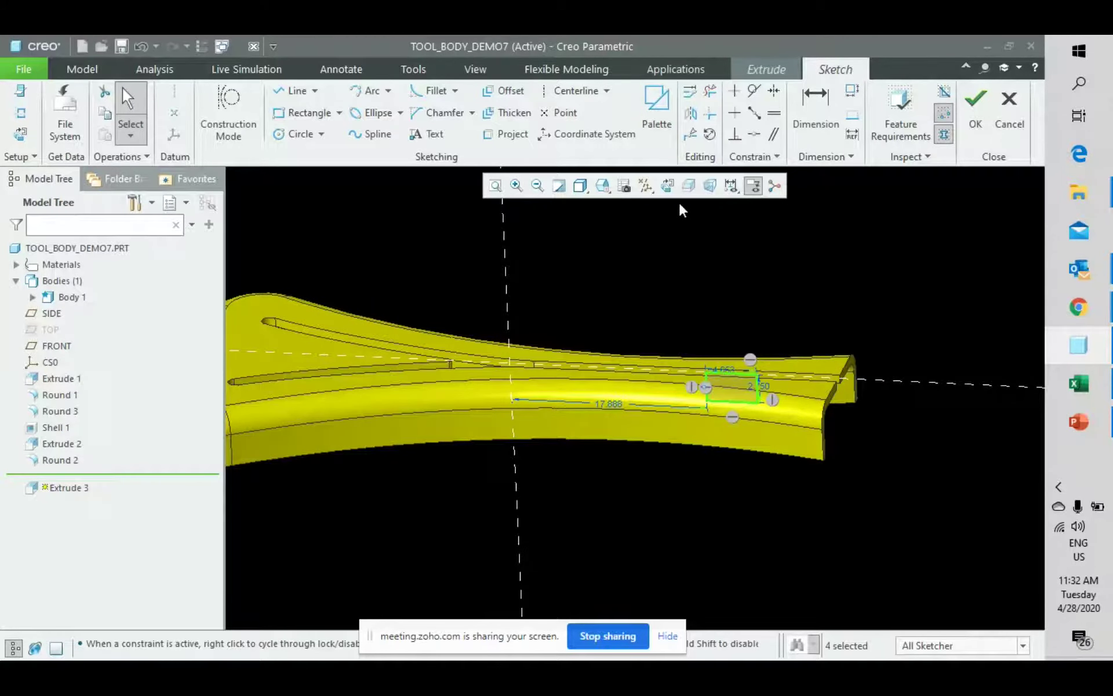
# Step: Set the rectangle's width to 1.5 and its height to 0.5
pyautogui.click(752, 186)
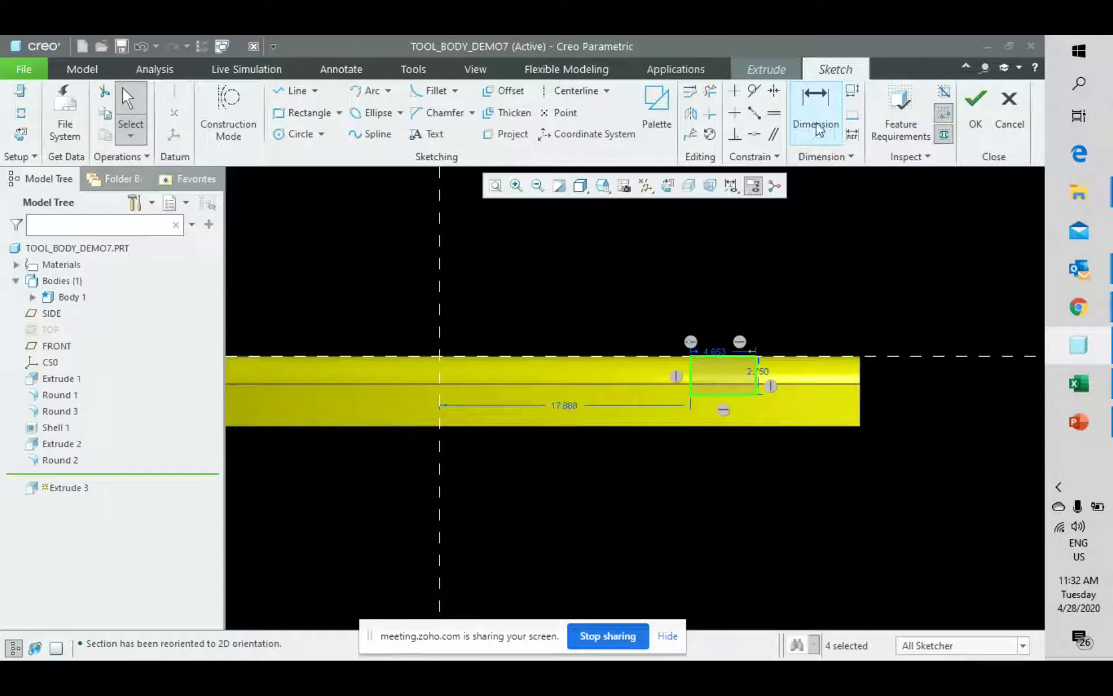
pyautogui.doubleClick(719, 353)
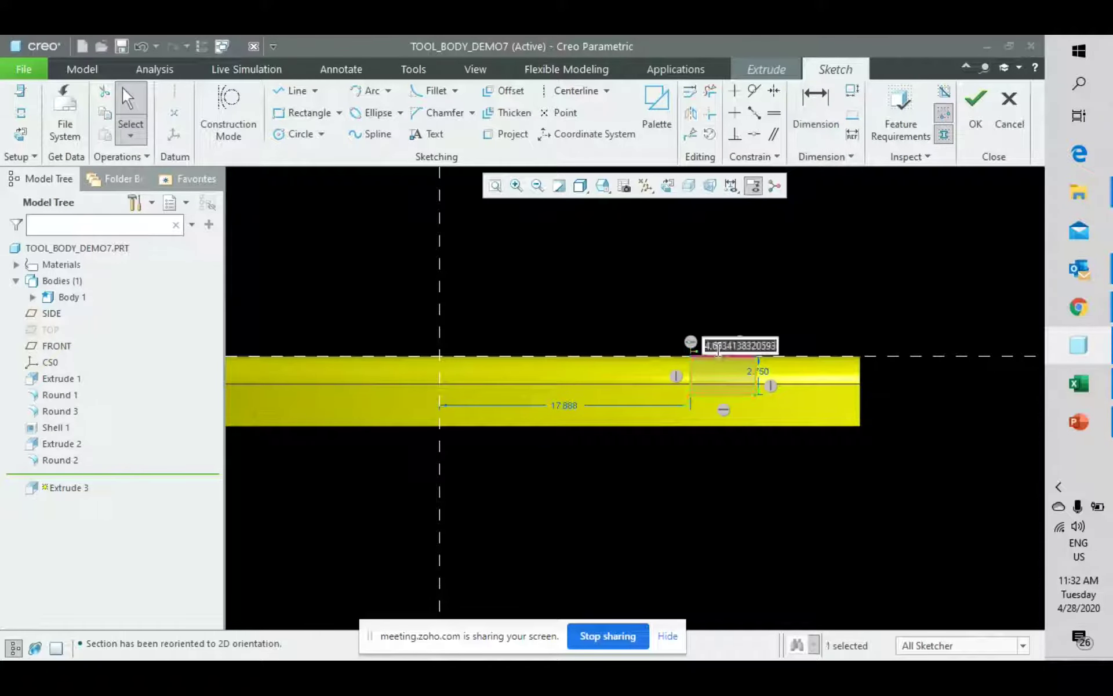
pyautogui.write('1.5')
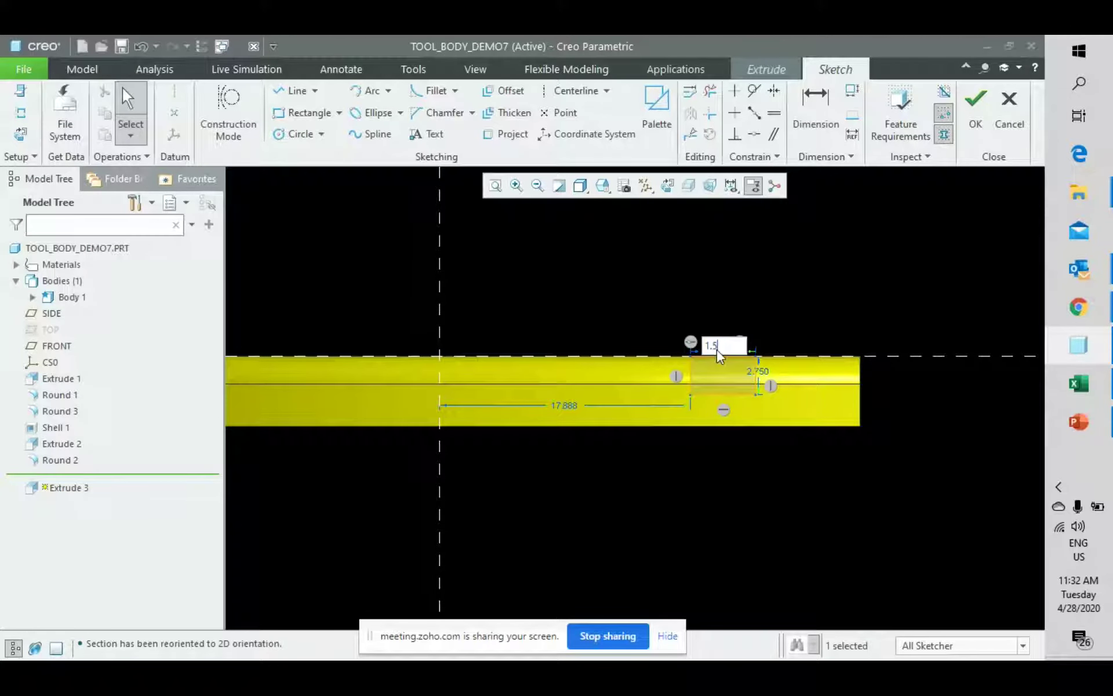
pyautogui.press('Return')
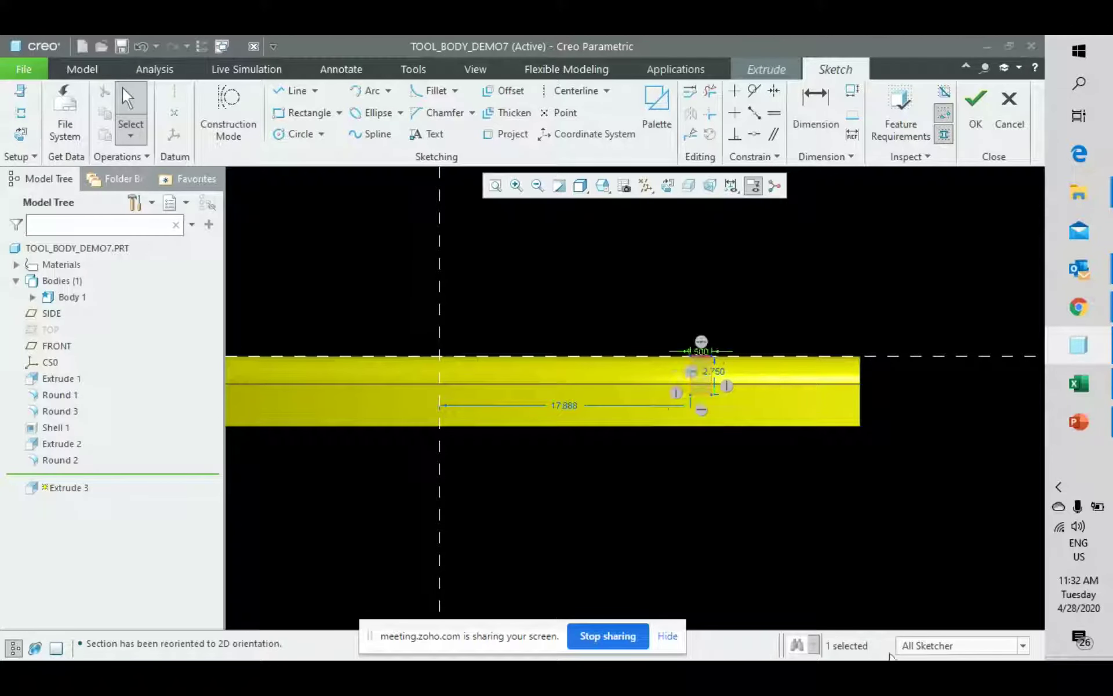
pyautogui.scroll(3, 719, 355)
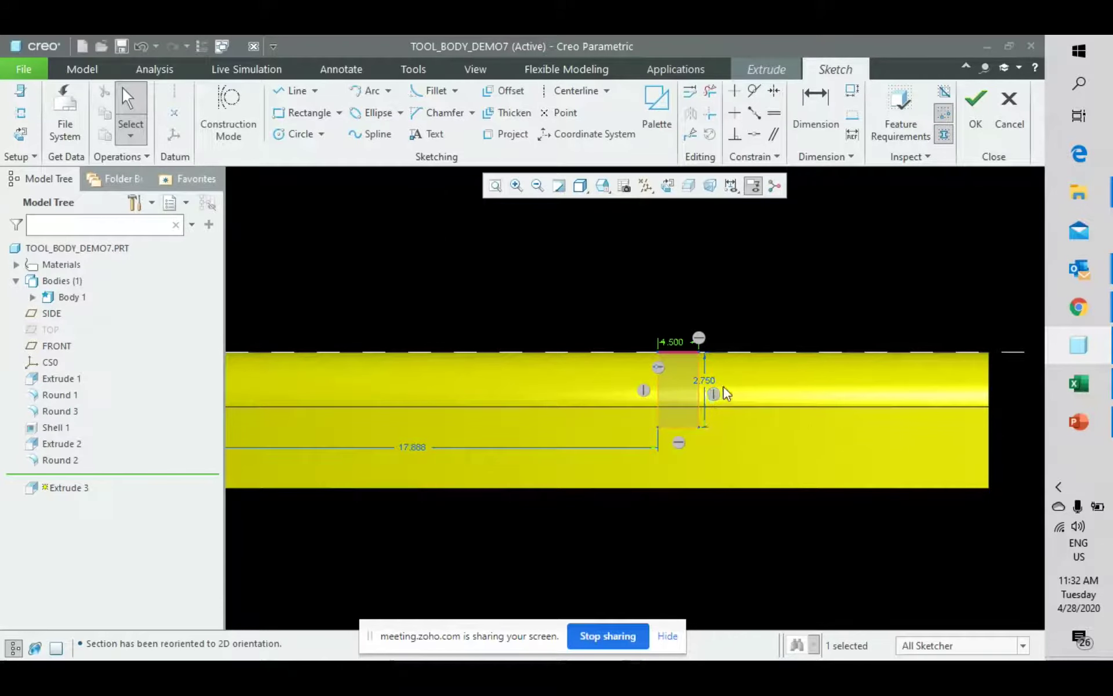
pyautogui.doubleClick(704, 382)
pyautogui.write('.5')
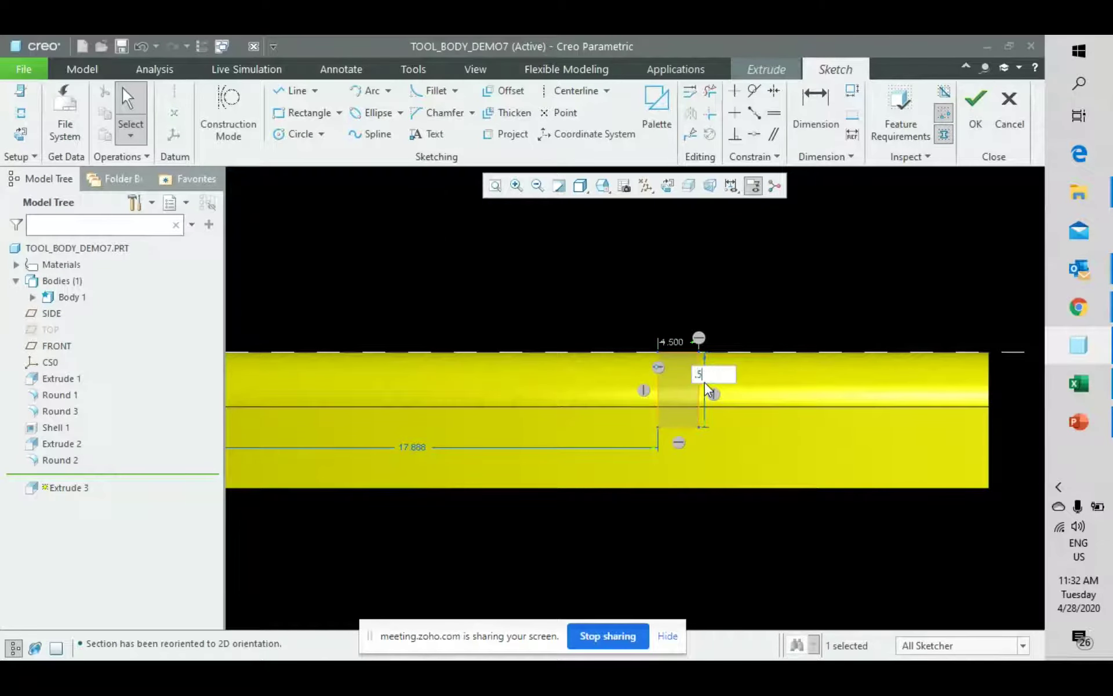
pyautogui.press('Return')
# Step: Dimension the rectangle's outer vertical side to the part's open end edge and set the distance to 0.5
pyautogui.scroll(2, 792, 337)
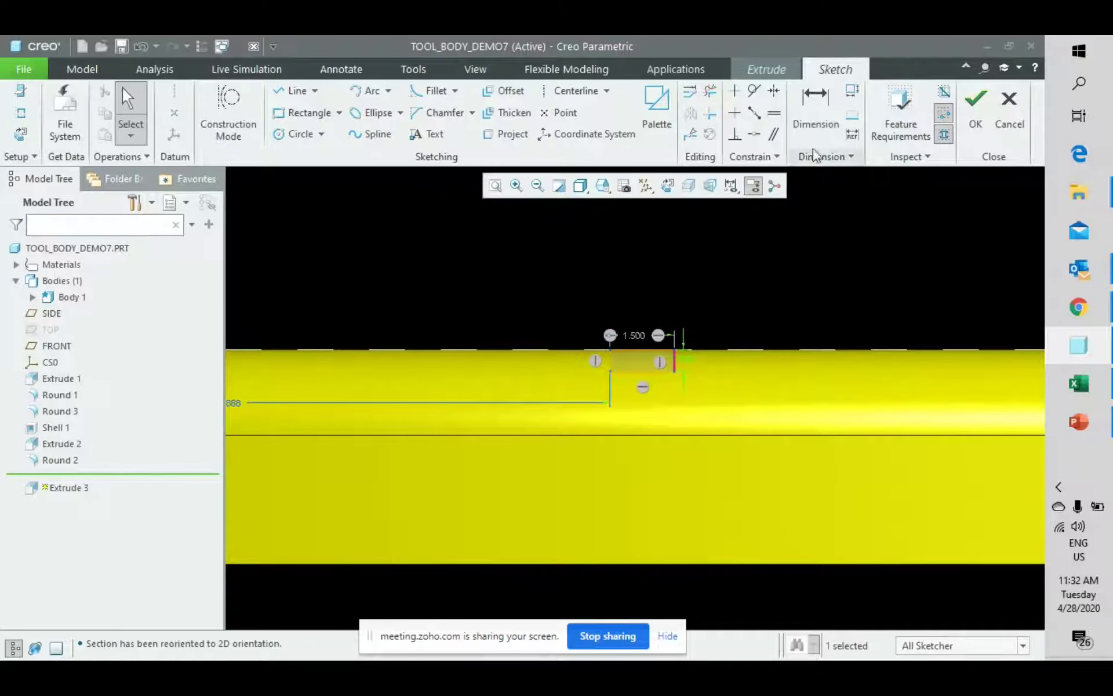
pyautogui.click(815, 110)
pyautogui.scroll(2, 698, 354)
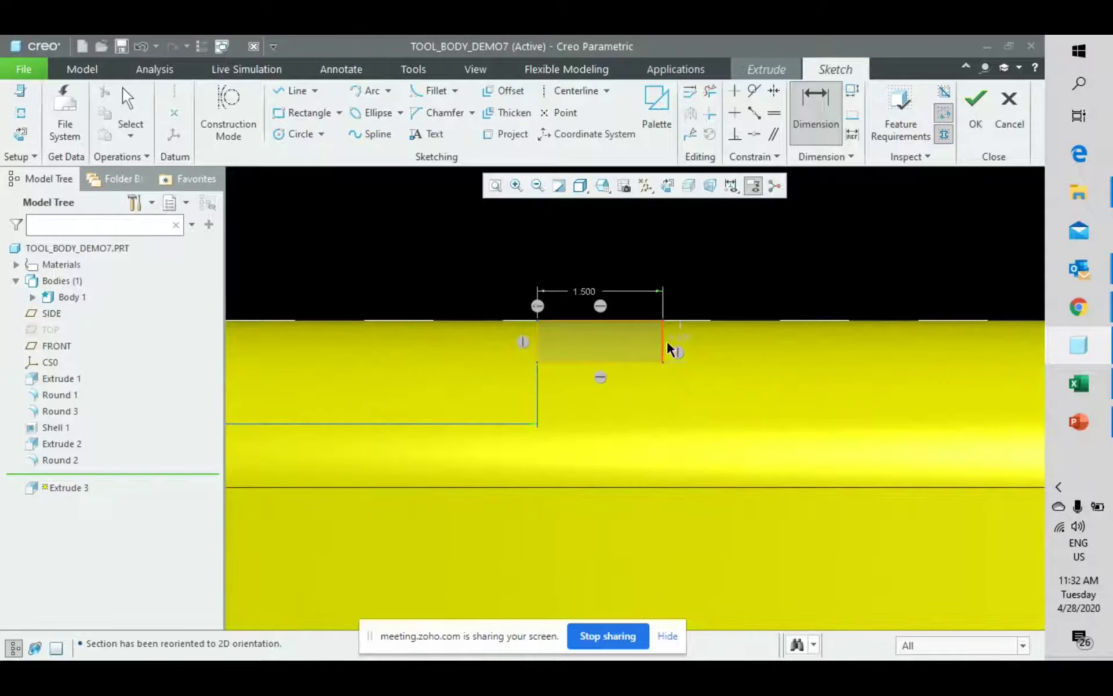
pyautogui.scroll(-2, 672, 400)
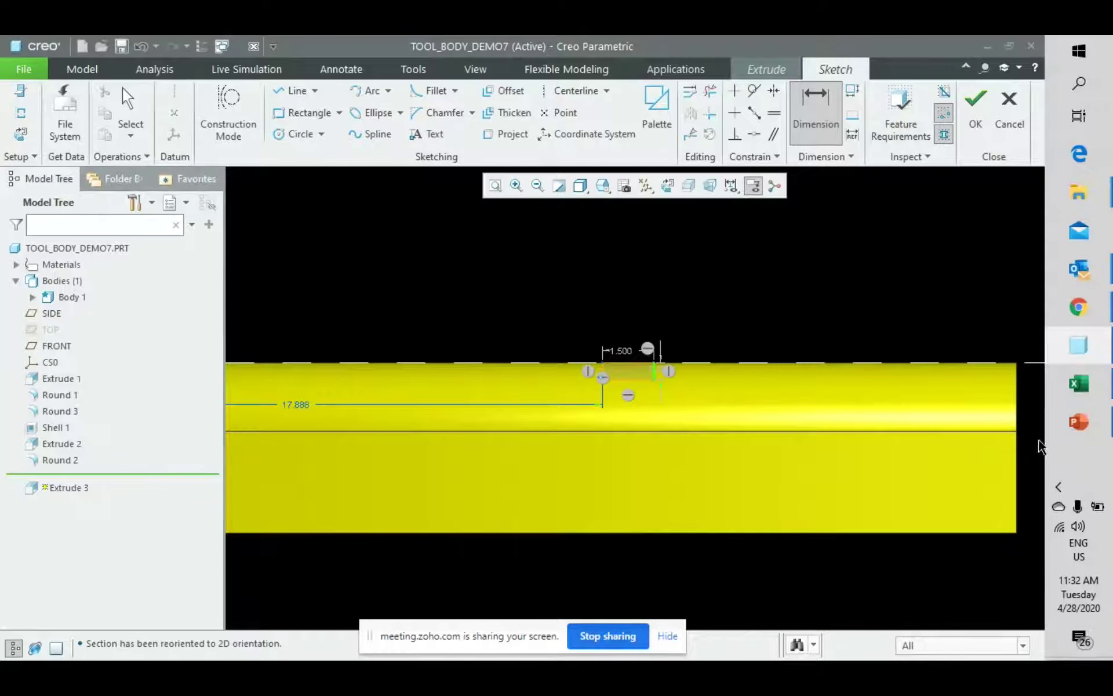
pyautogui.click(1017, 397)
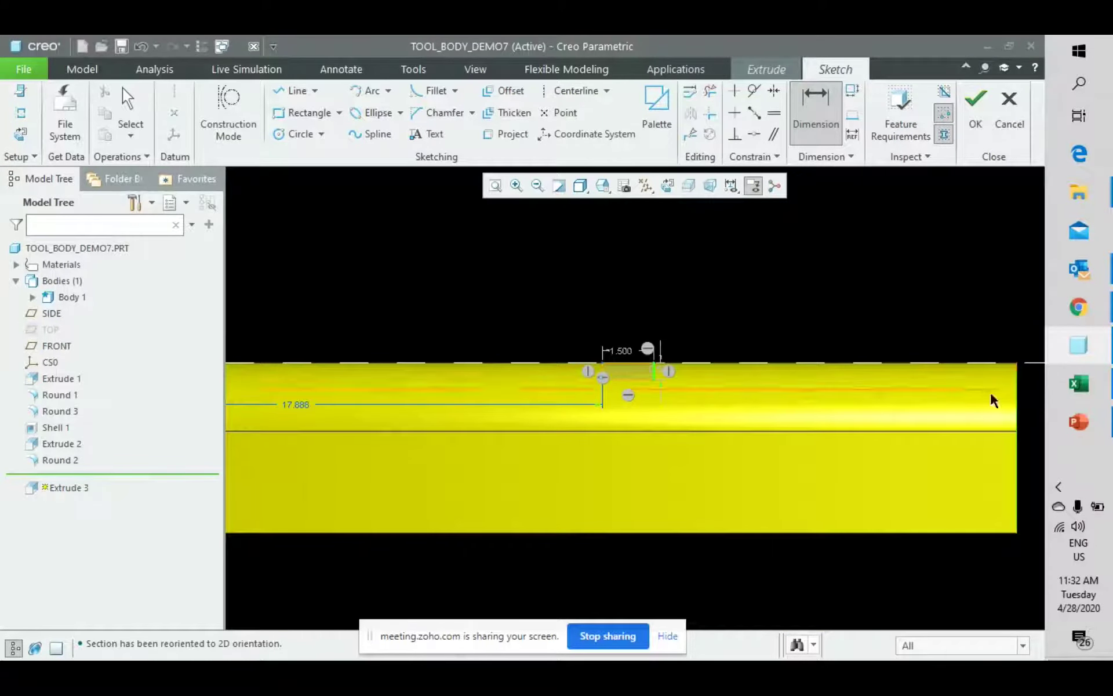
pyautogui.middleClick(824, 310)
pyautogui.press('BackSpace')
pyautogui.write('0.5')
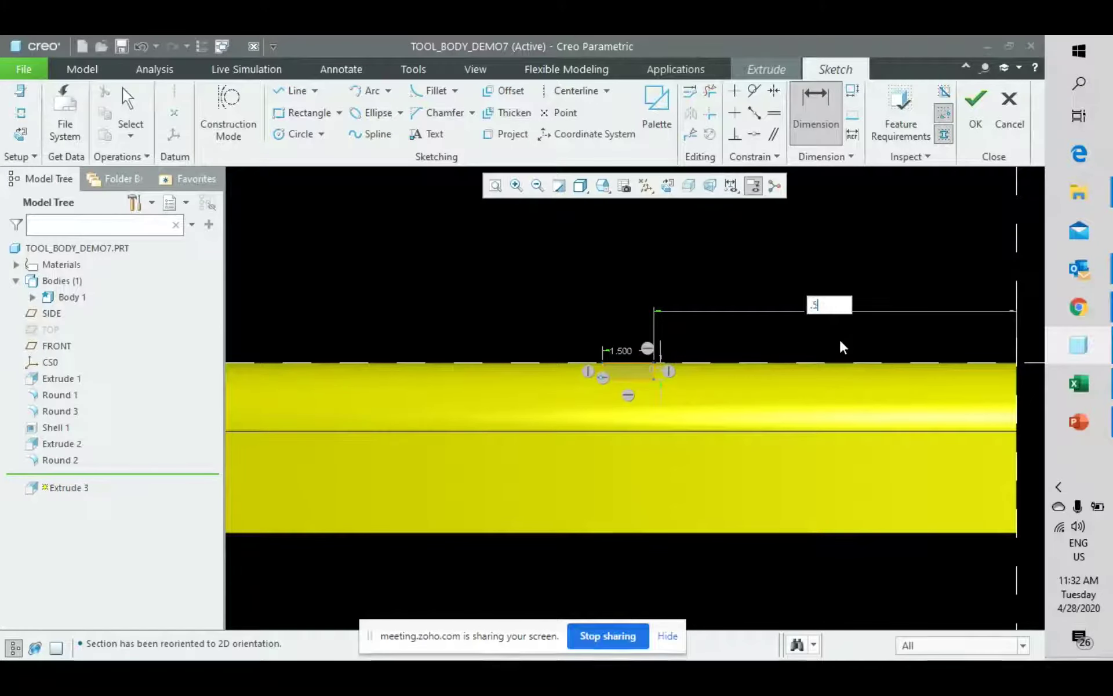
pyautogui.press('Return')
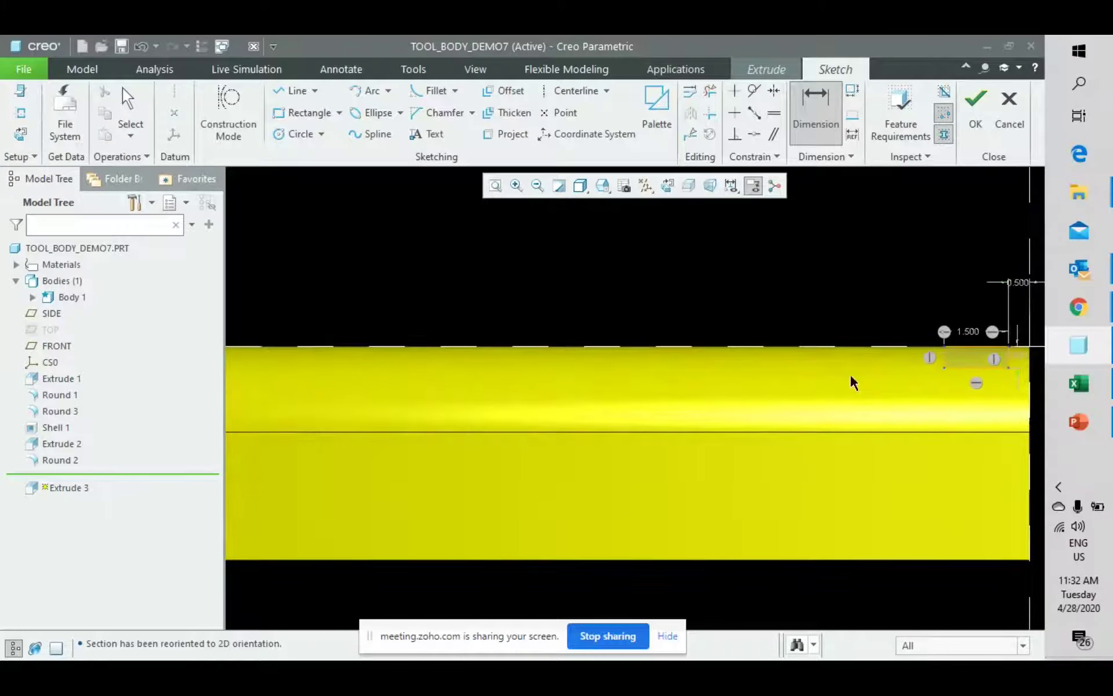
# Step: Check the rectangle's height dimension, keep it at 0.5, and finish the section sketch
pyautogui.keyDown('shift'); pyautogui.moveTo(852, 380); pyautogui.dragTo(668, 344, button='middle'); pyautogui.keyUp('shift')
pyautogui.scroll(4, 798, 331)
pyautogui.scroll(-3, 802, 348)
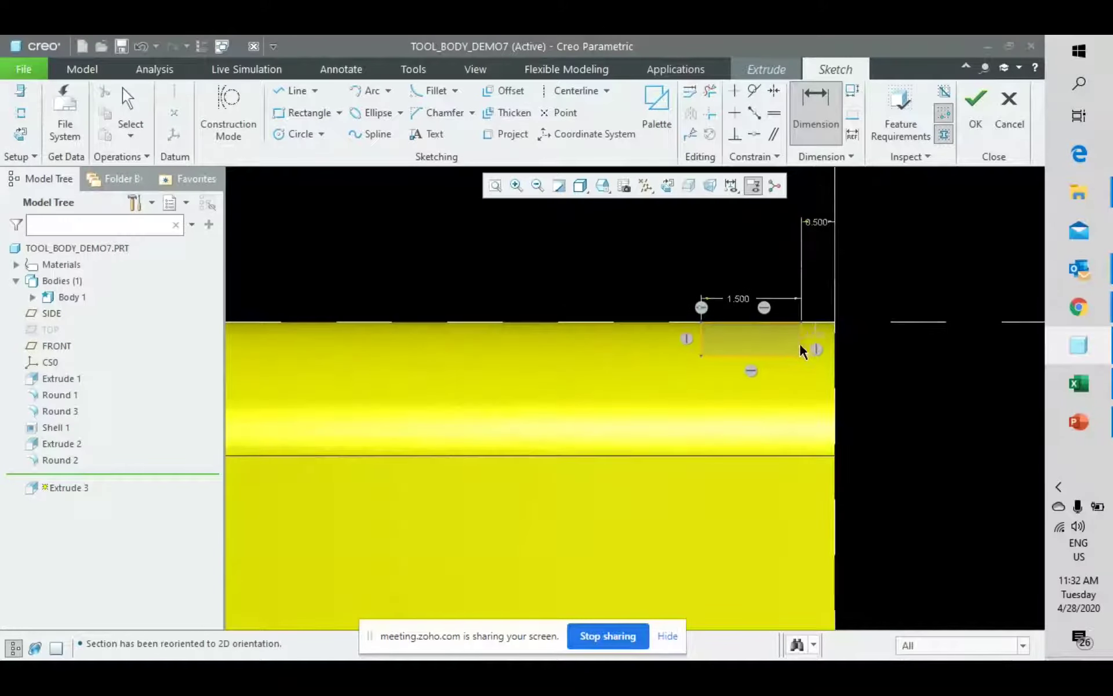
pyautogui.scroll(5, 823, 348)
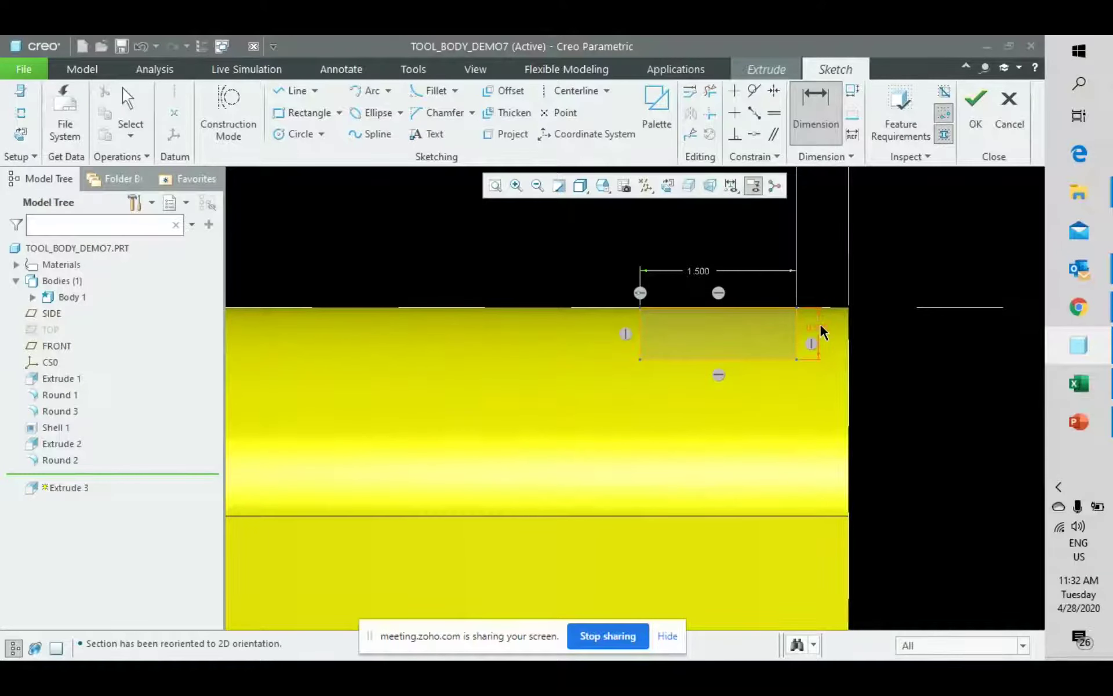
pyautogui.doubleClick(818, 329)
pyautogui.scroll(-3, 695, 400)
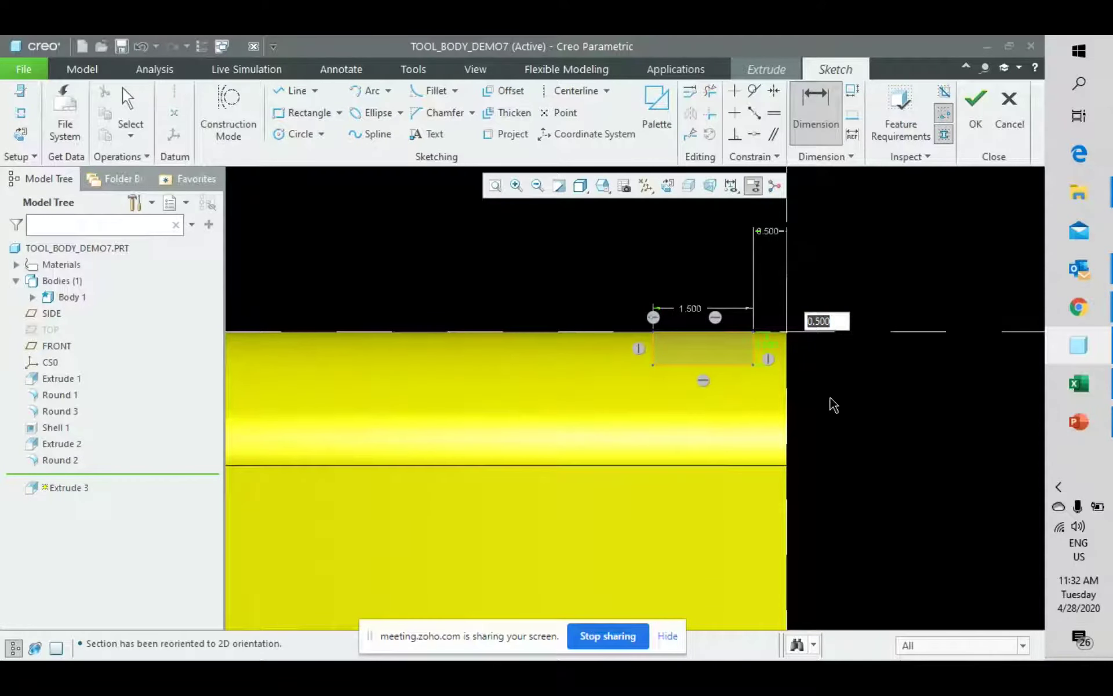
pyautogui.press('Return')
pyautogui.scroll(-3, 701, 371)
pyautogui.scroll(3, 718, 370)
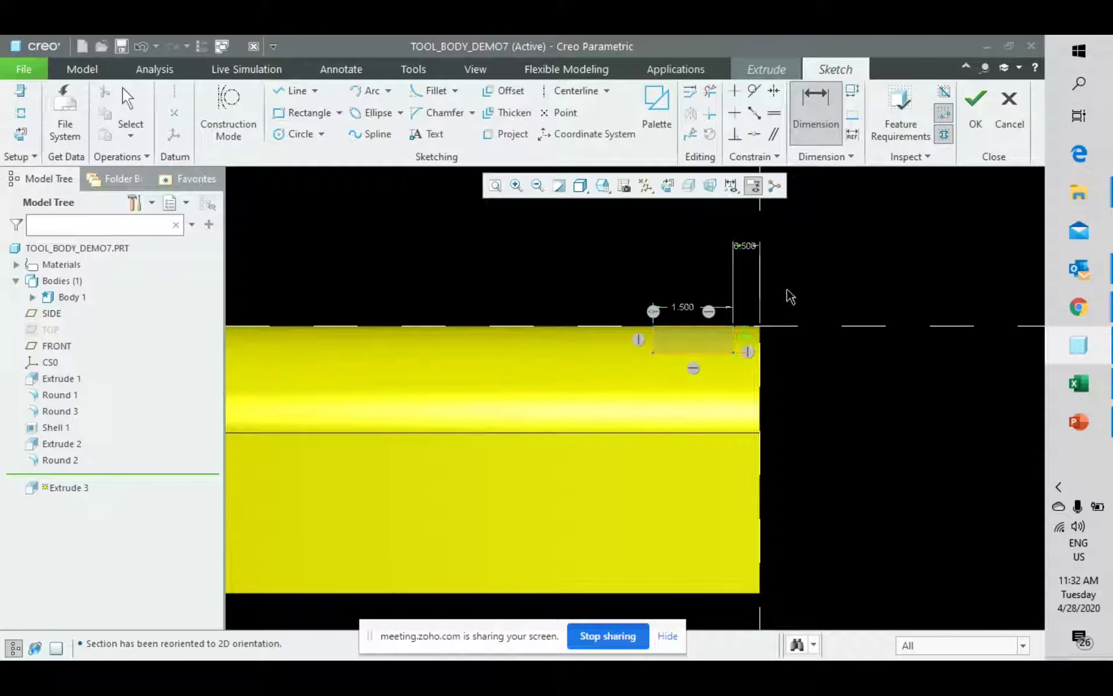
pyautogui.press('Escape')
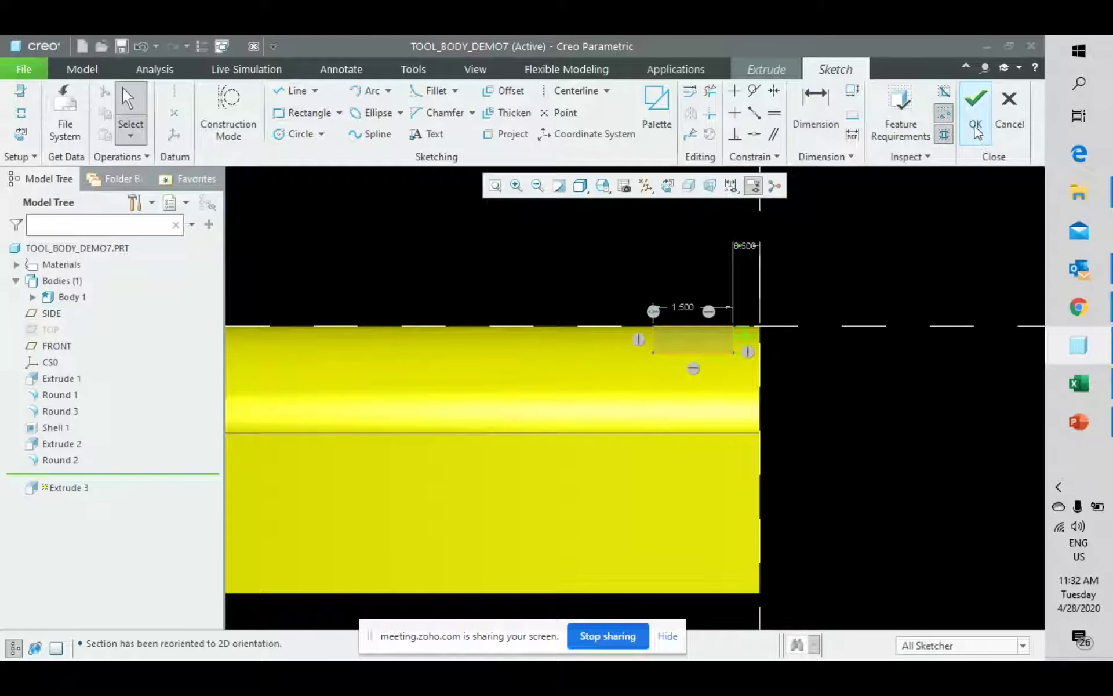
pyautogui.click(975, 125)
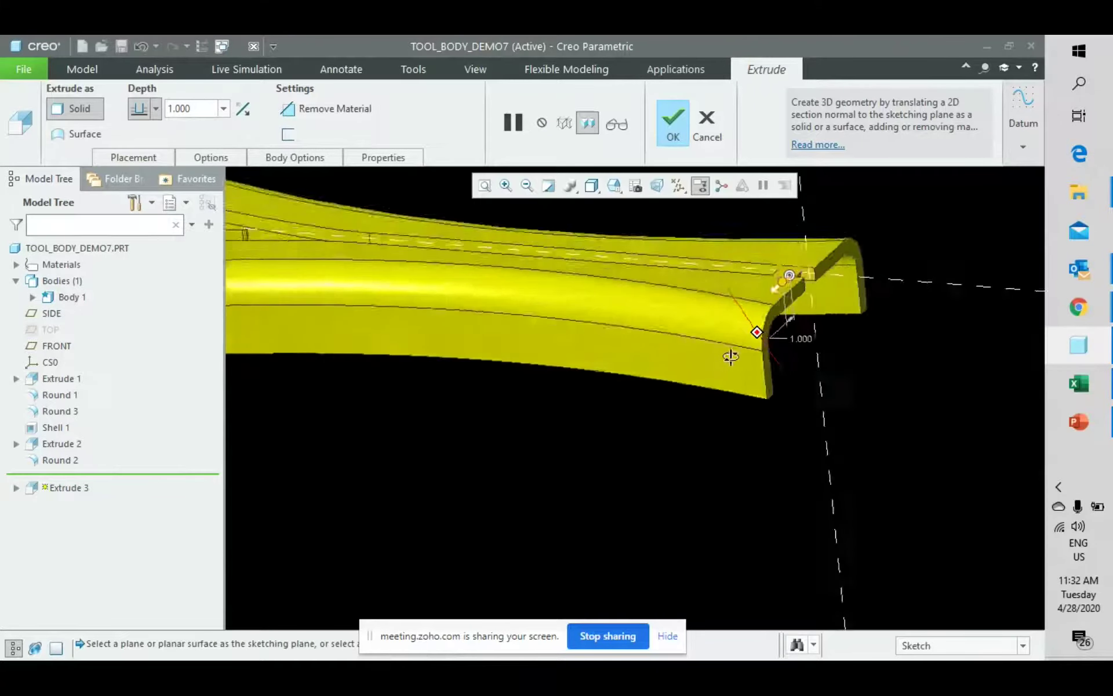
# Step: Make the extrusion symmetric about the sketch plane and set its total depth to 45
pyautogui.moveTo(730, 356); pyautogui.dragTo(747, 260, button='middle')
pyautogui.scroll(5, 747, 259)
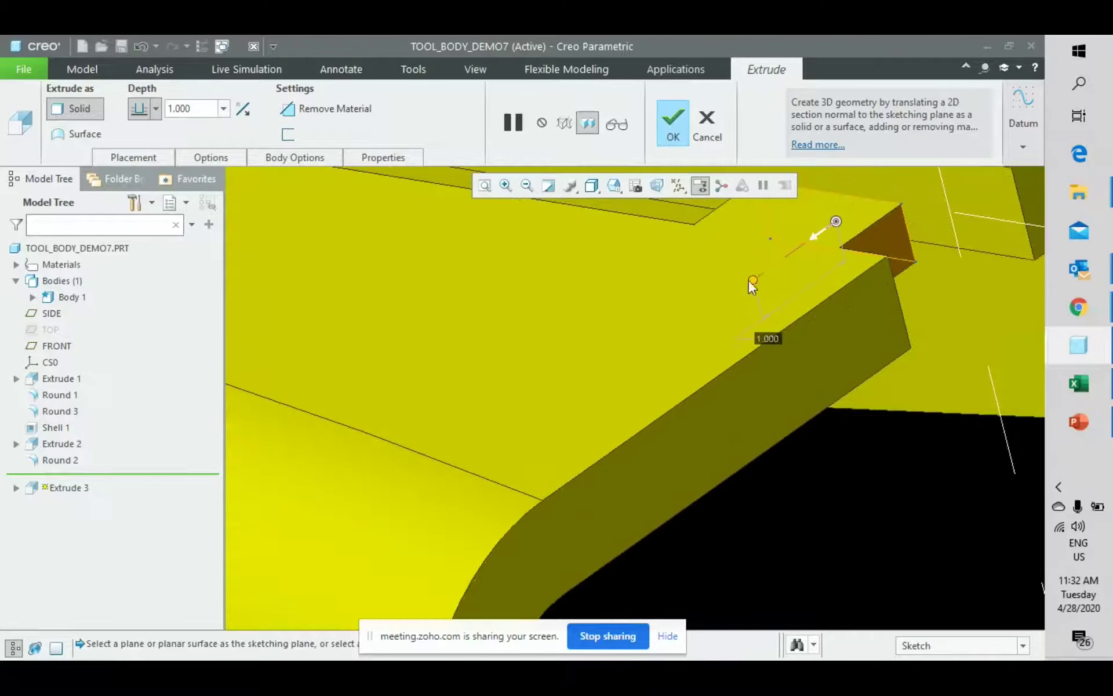
pyautogui.rightClick(752, 283)
pyautogui.click(795, 328)
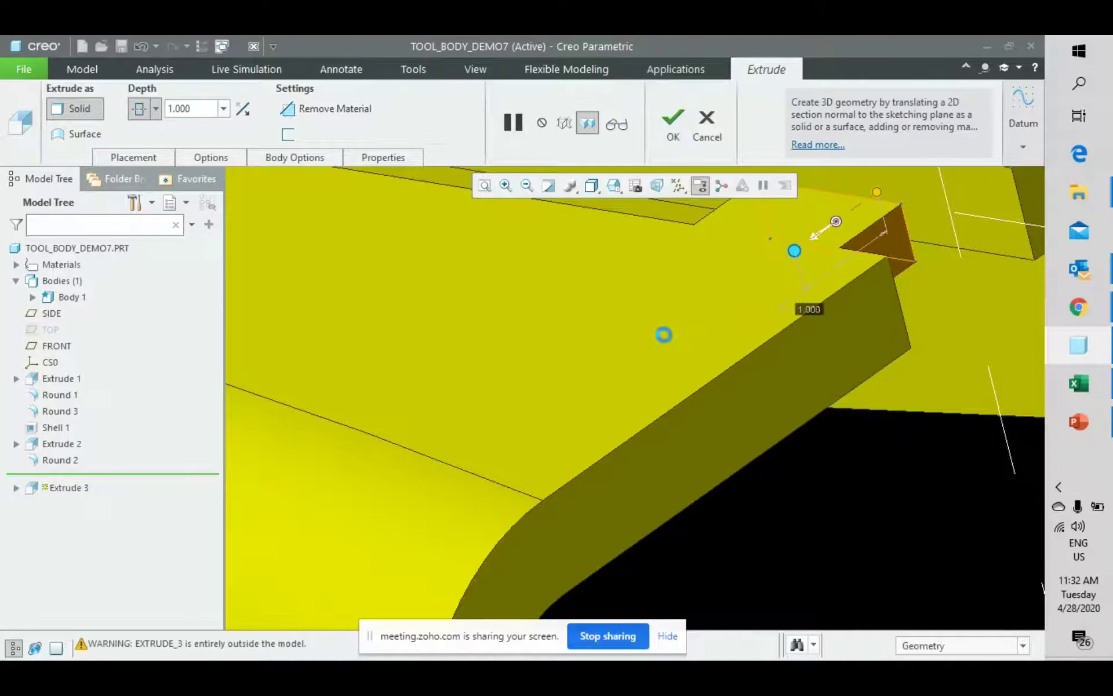
pyautogui.scroll(-2, 701, 341)
pyautogui.doubleClick(749, 346)
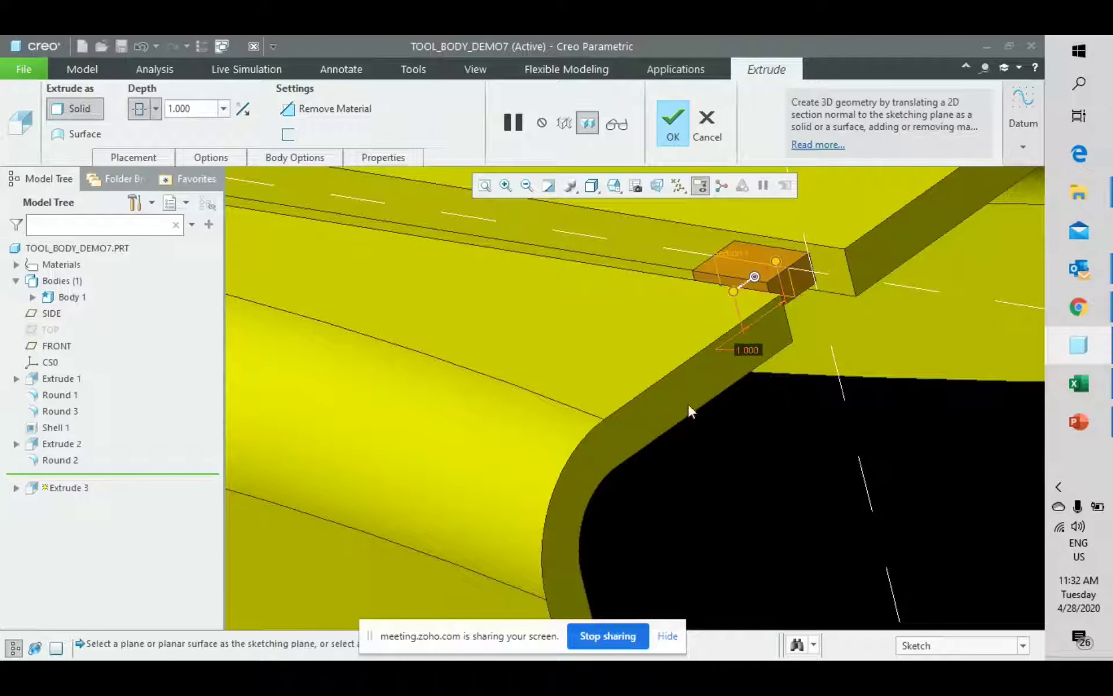
pyautogui.write('45')
pyautogui.press('Return')
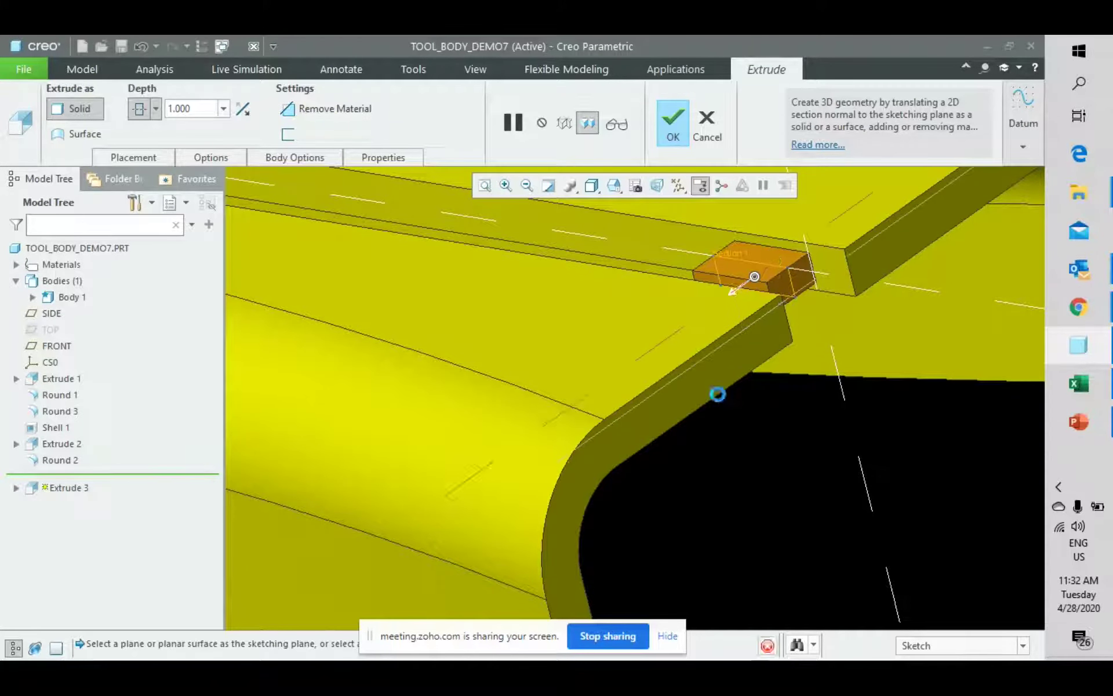
pyautogui.moveTo(423, 309); pyautogui.dragTo(664, 393, button='middle')
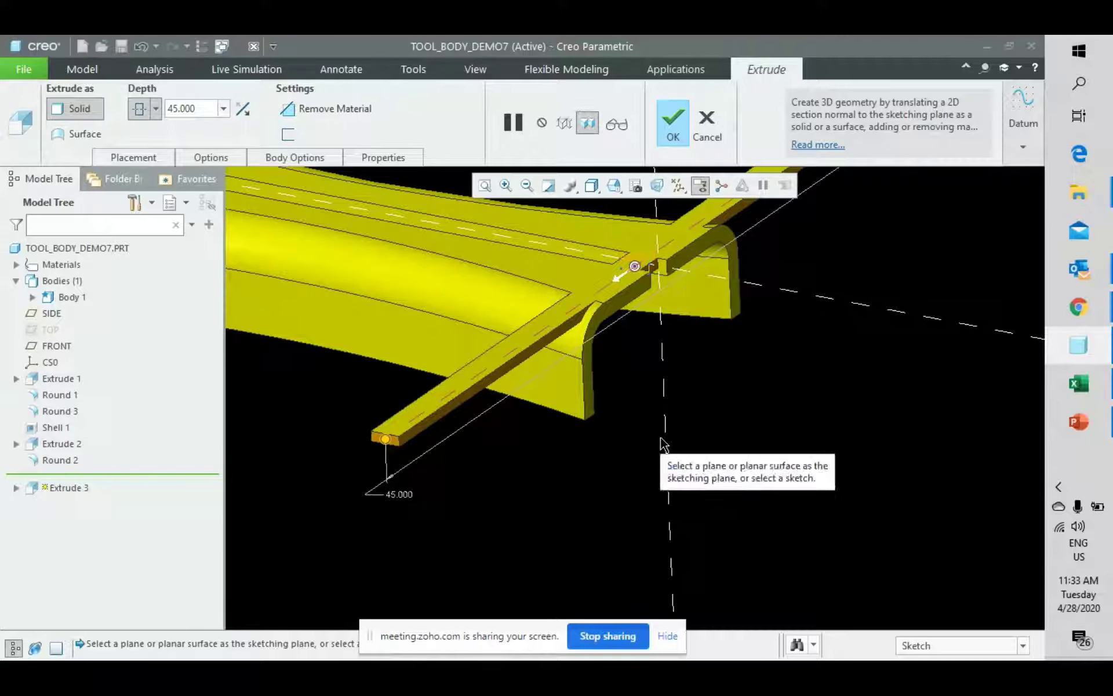
# Step: Set the extrusion to create a new body and complete the feature
pyautogui.click(296, 158)
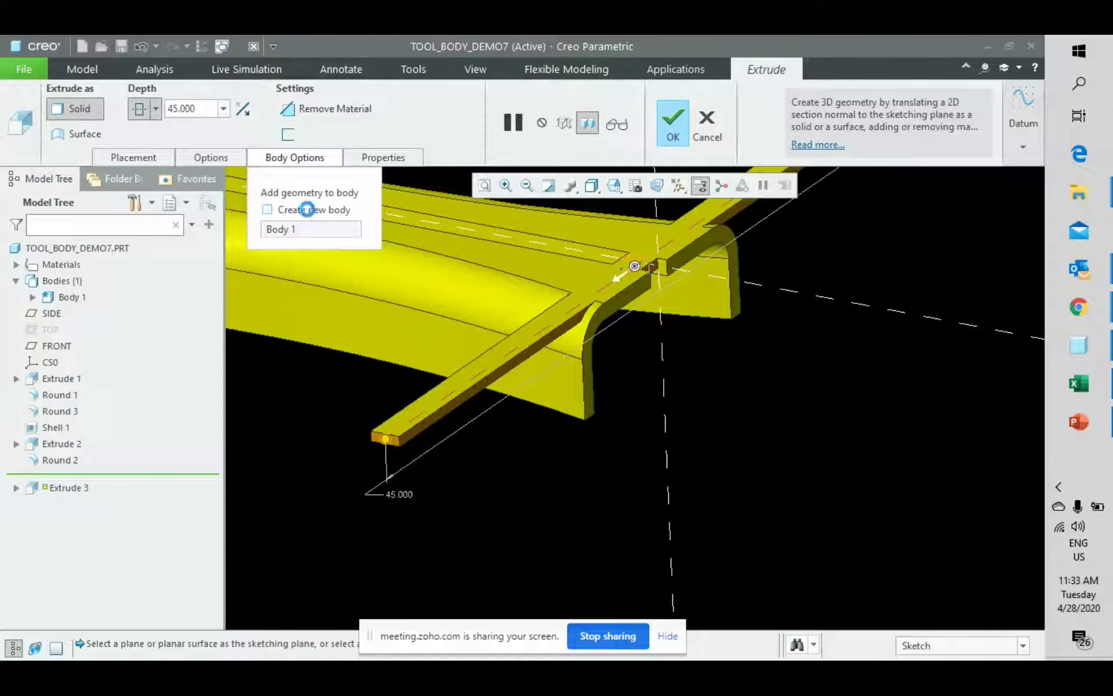
pyautogui.click(311, 211)
pyautogui.moveTo(736, 442); pyautogui.dragTo(740, 397, button='middle')
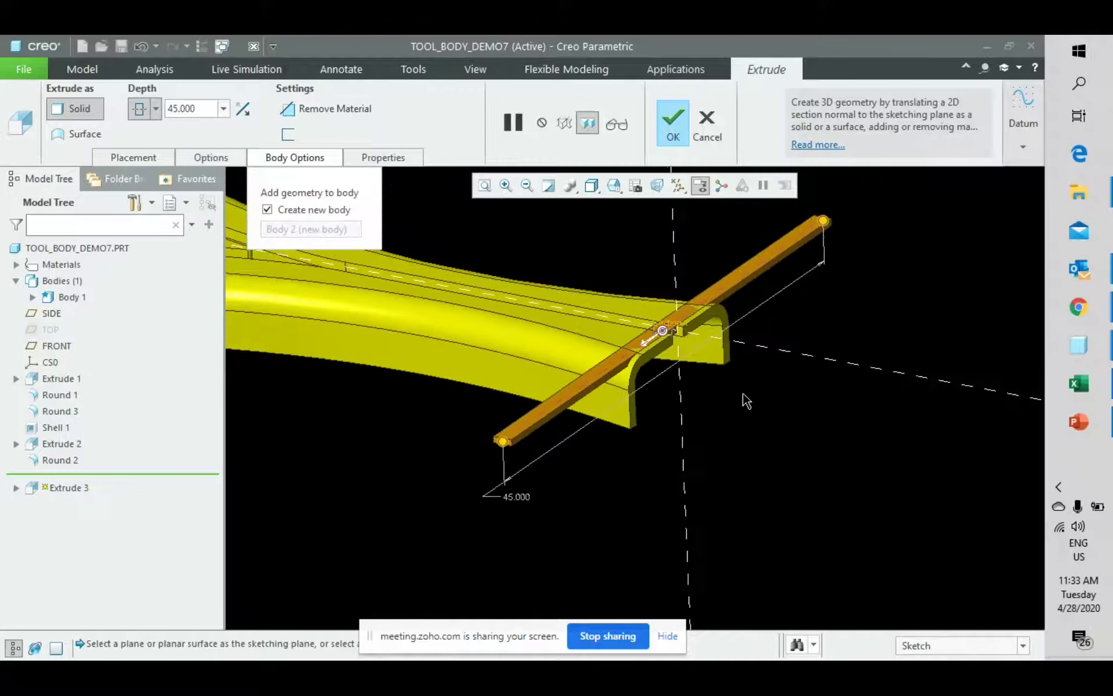
pyautogui.middleClick(867, 323)
pyautogui.moveTo(864, 315); pyautogui.dragTo(737, 396, button='middle')
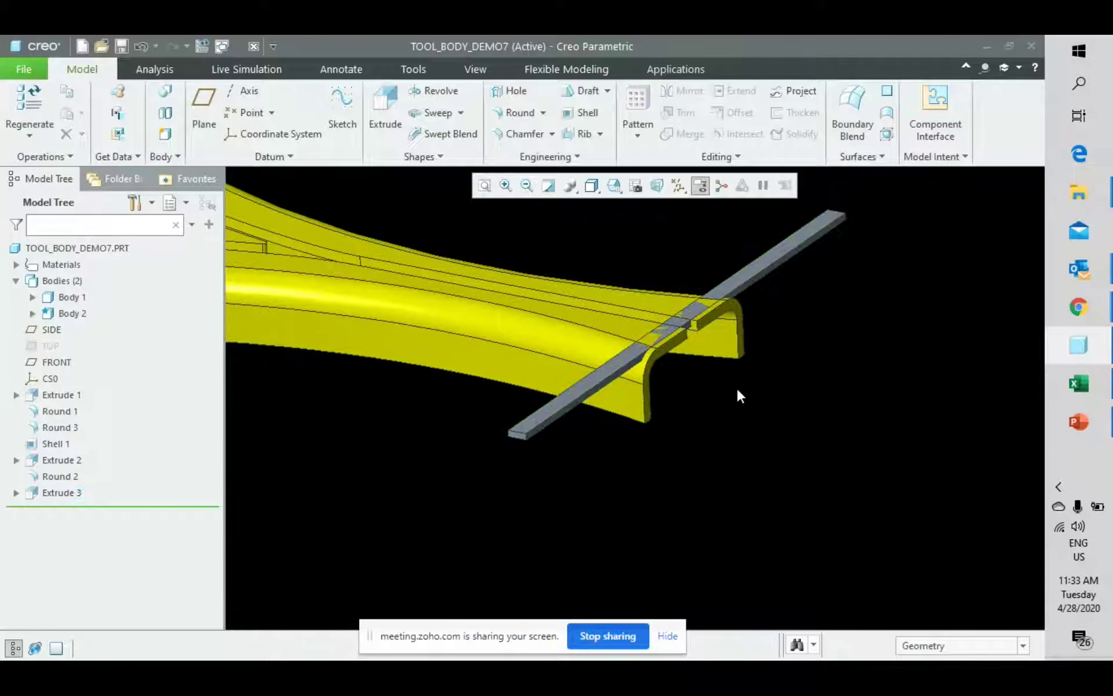
pyautogui.scroll(5, 578, 423)
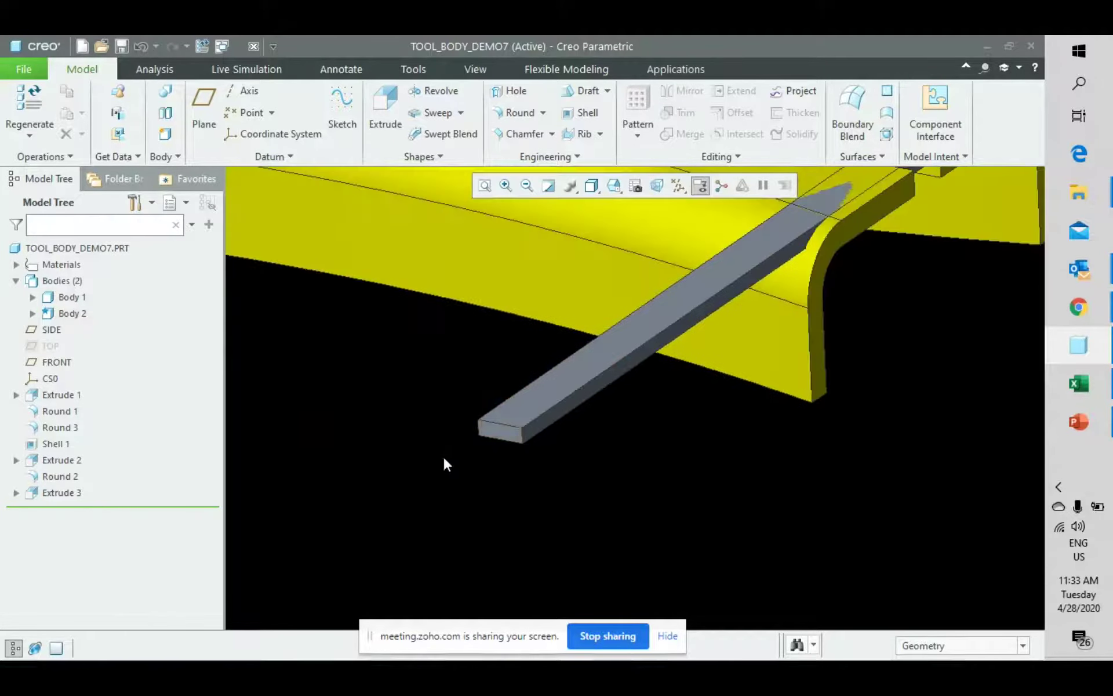
# Step: Chamfer both lower long edges of the bar with a D x D edge chamfer of 0.3
pyautogui.scroll(-4, 545, 447)
pyautogui.scroll(4, 539, 467)
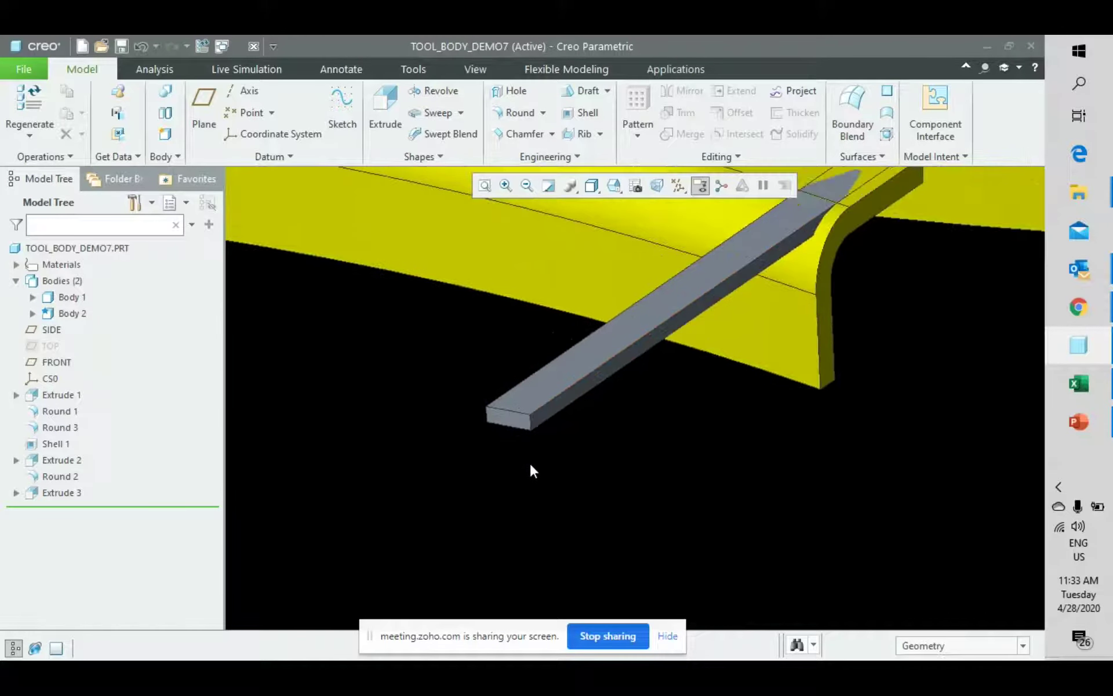
pyautogui.scroll(2, 530, 439)
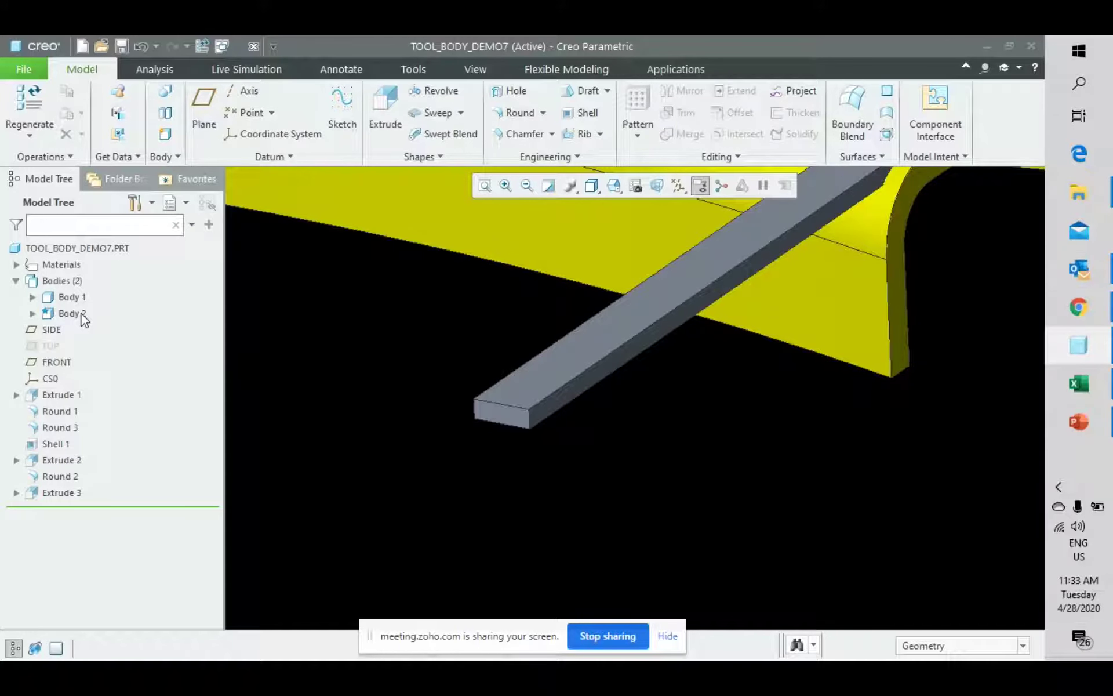
pyautogui.scroll(2, 538, 418)
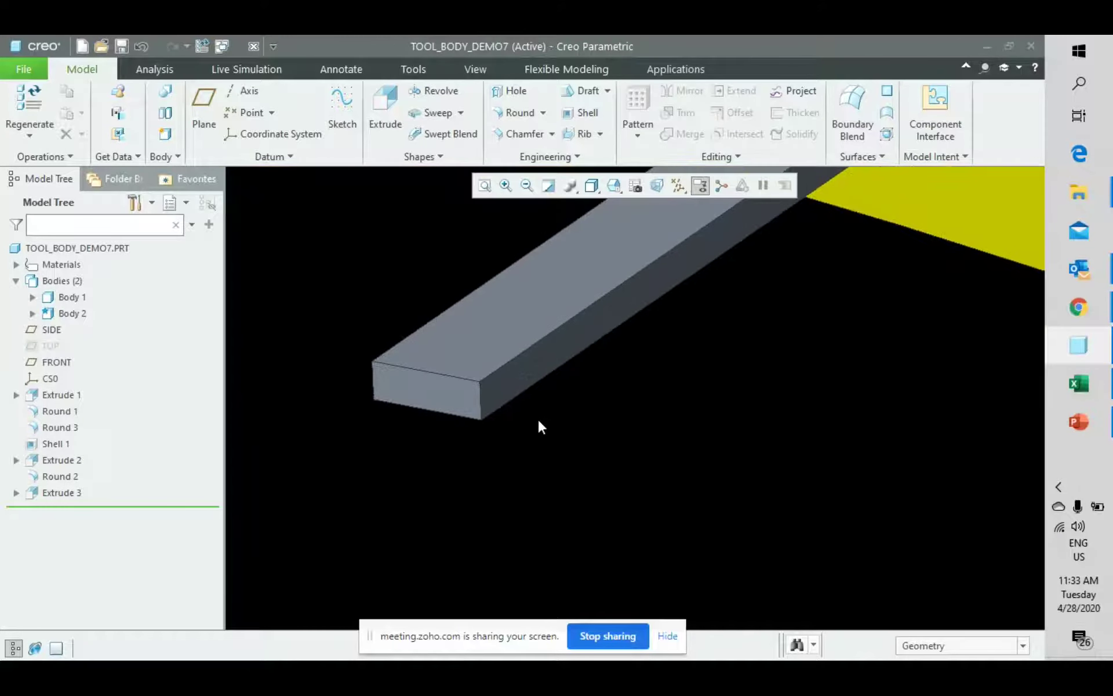
pyautogui.click(505, 412)
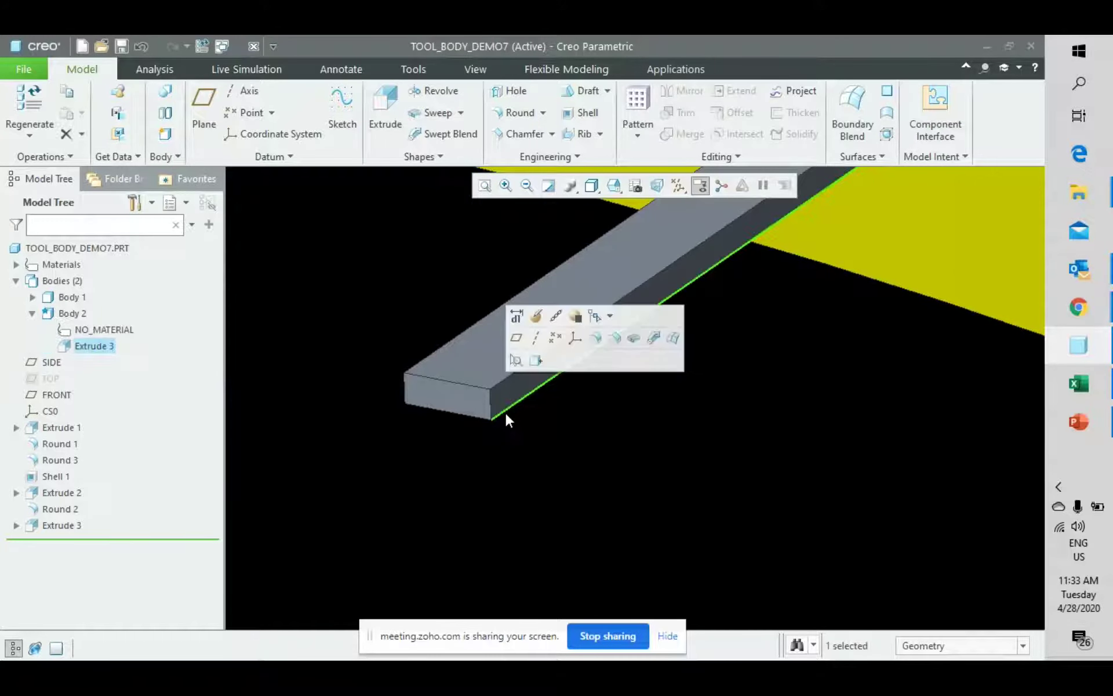
pyautogui.click(616, 340)
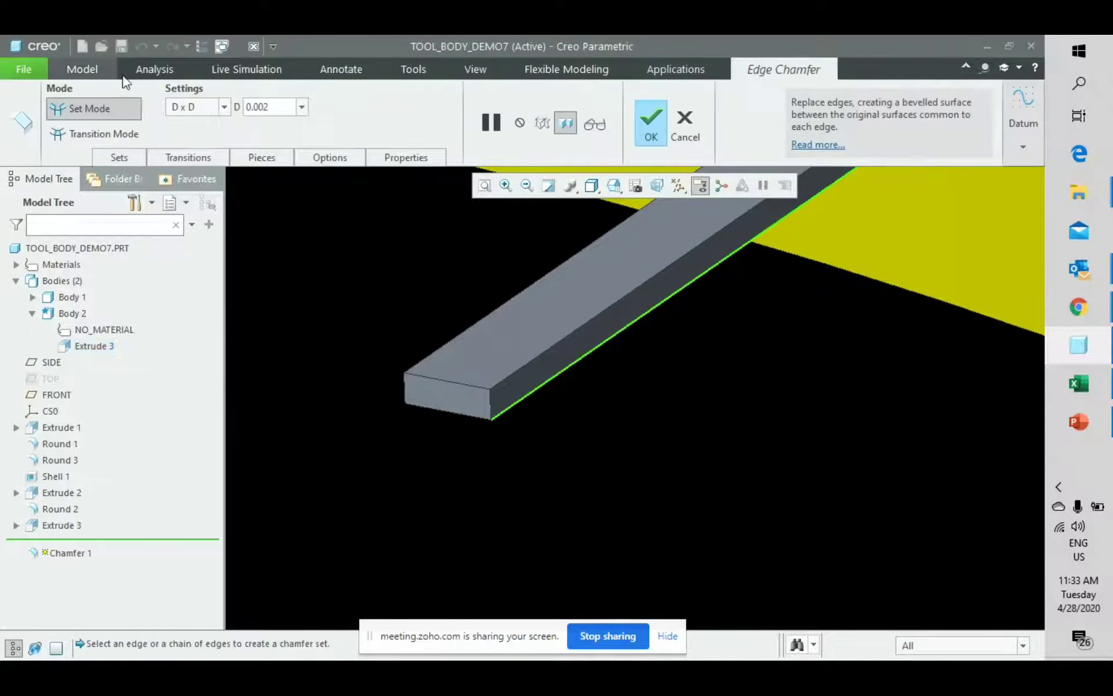
pyautogui.doubleClick(284, 107)
pyautogui.write('0.3')
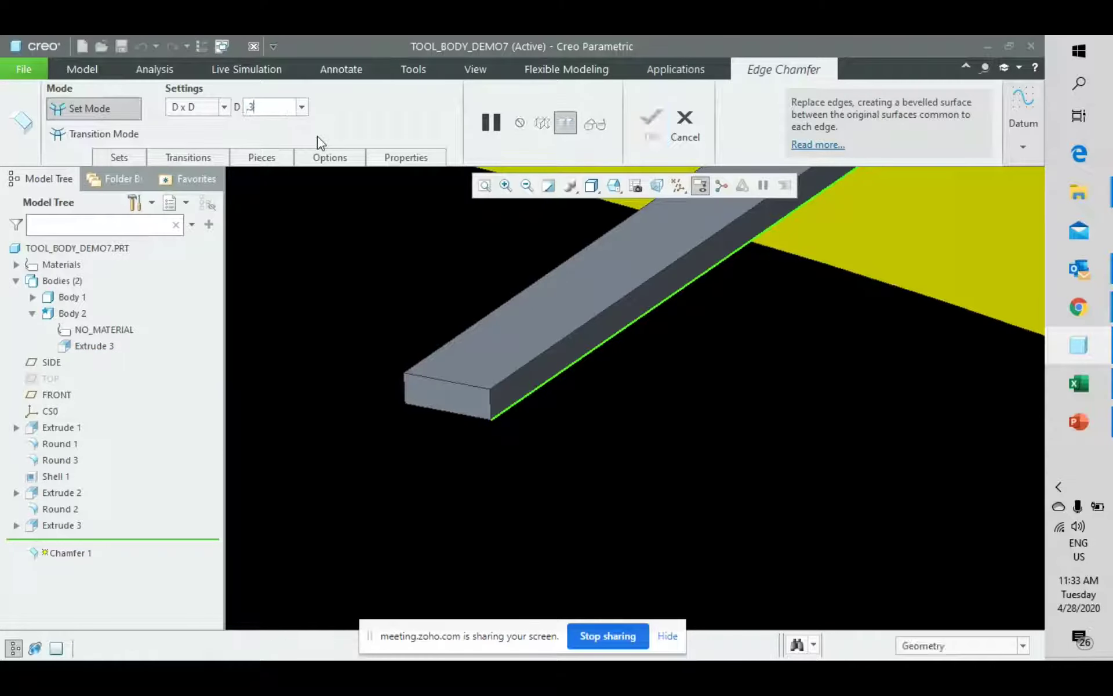
pyautogui.press('Return')
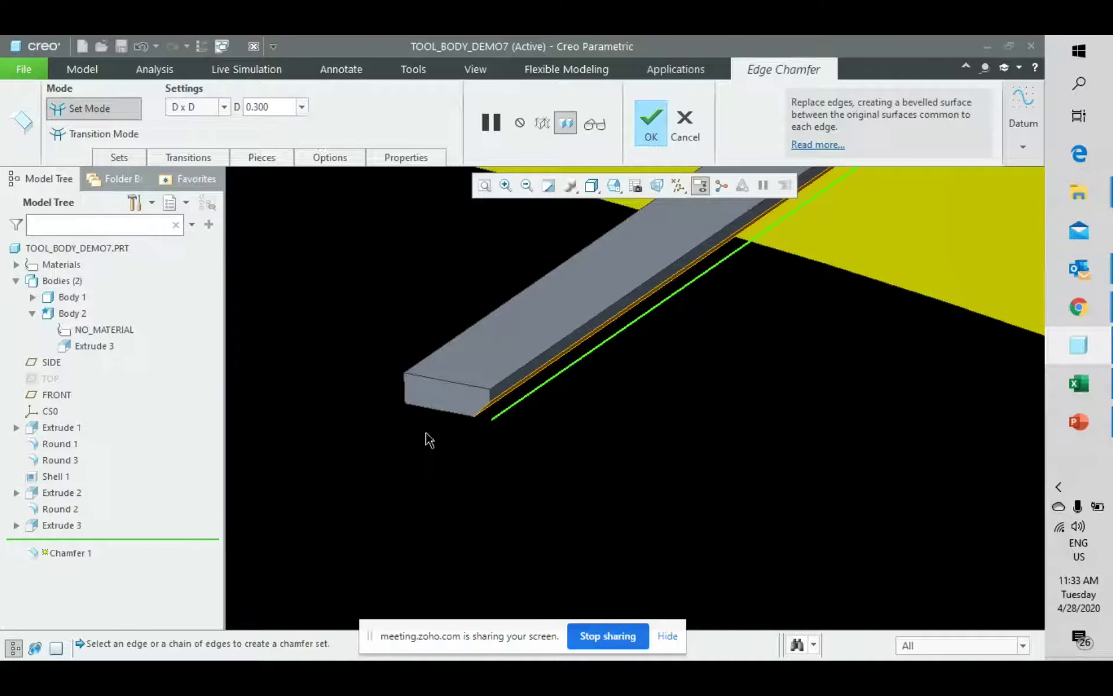
pyautogui.keyDown('ctrl'); pyautogui.click(424, 403); pyautogui.keyUp('ctrl')
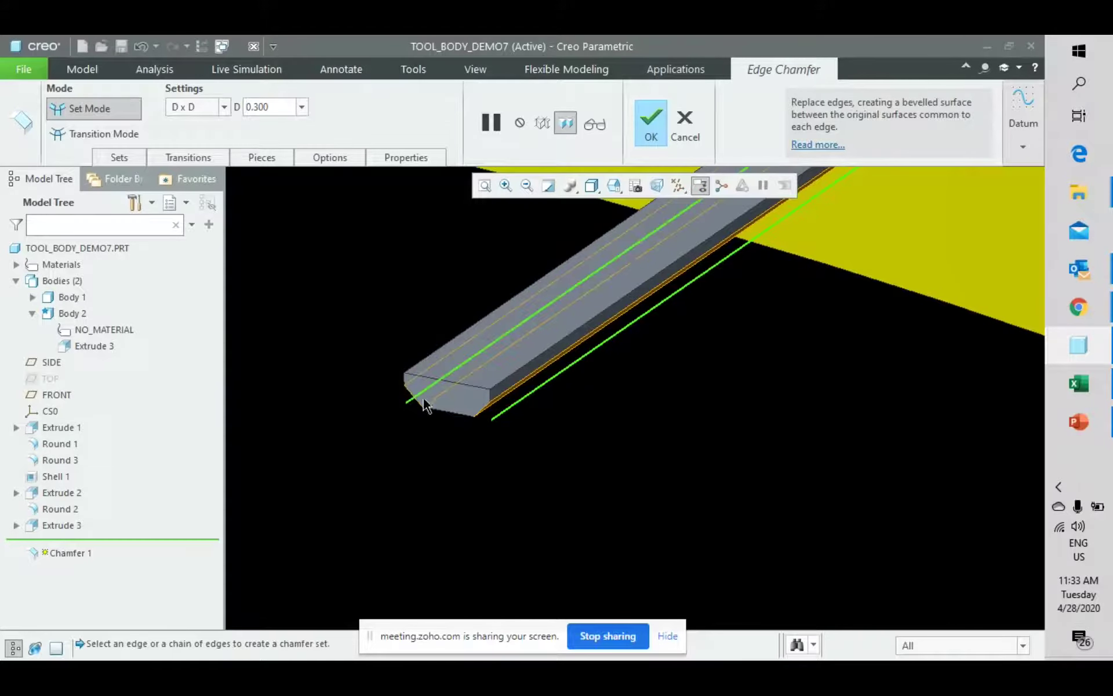
pyautogui.moveTo(482, 457); pyautogui.dragTo(504, 492, button='middle')
pyautogui.middleClick(531, 486)
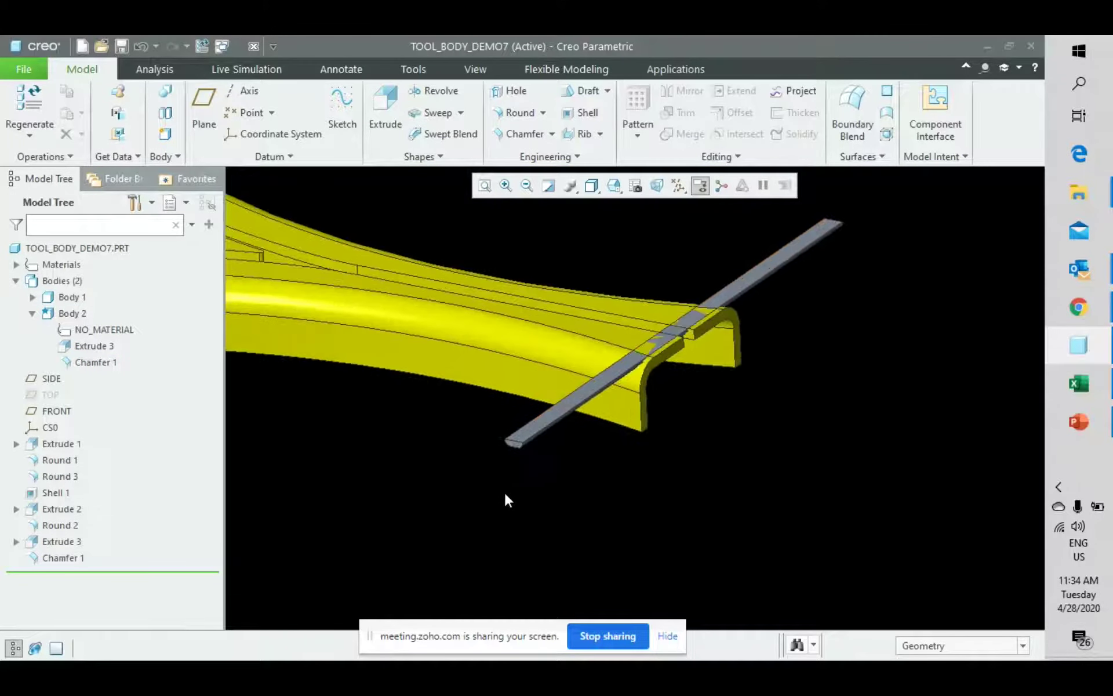
# Step: Group the bar's extrusion (Extrude 3) and its chamfer (Chamfer 1) into one local group
pyautogui.click(71, 541)
pyautogui.keyDown('ctrl'); pyautogui.click(68, 558); pyautogui.keyUp('ctrl')
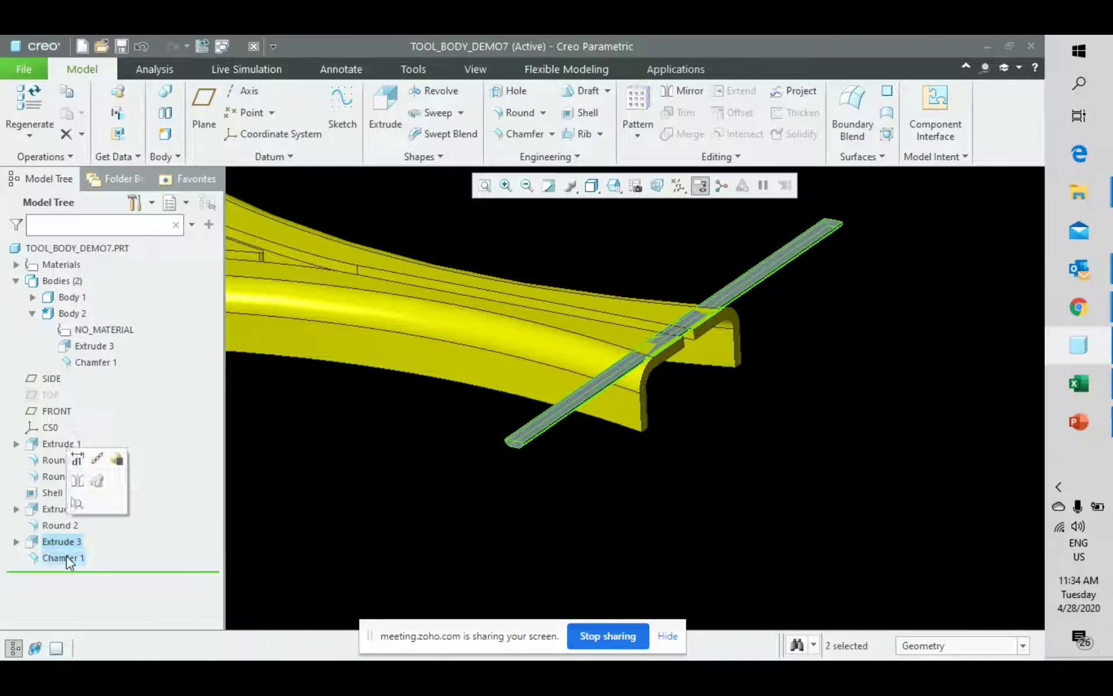
pyautogui.click(97, 482)
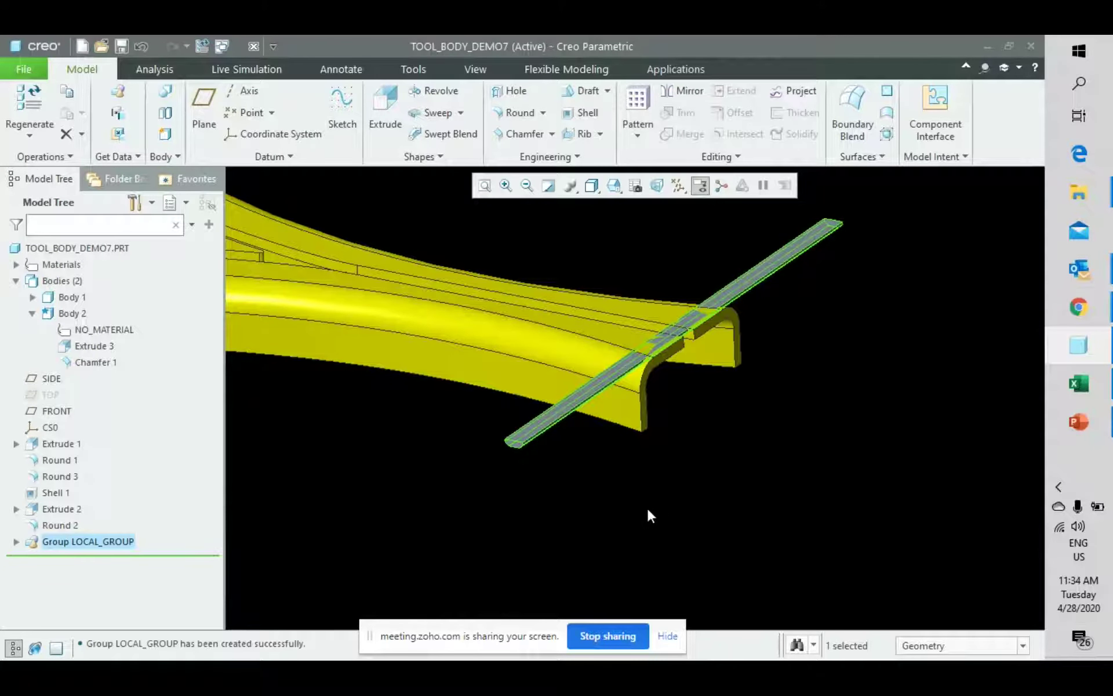
# Step: Create a dimension pattern of the bar group, varying its 0.5 offset from the open end by 2.5, with 27 members
pyautogui.click(638, 110)
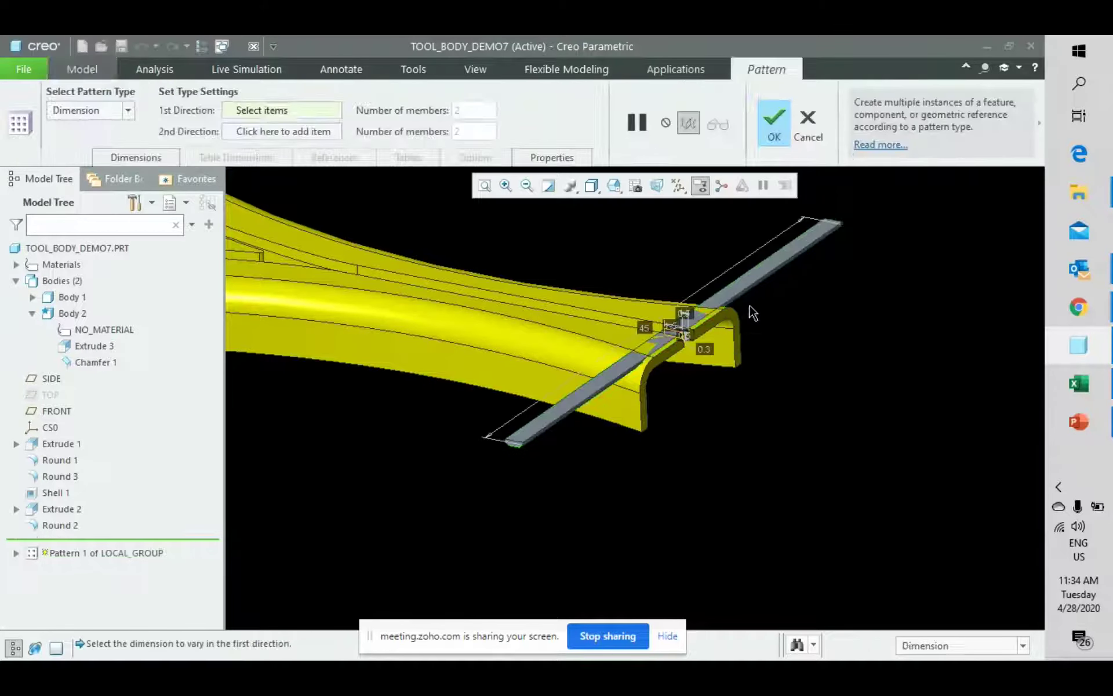
pyautogui.scroll(-5, 752, 313)
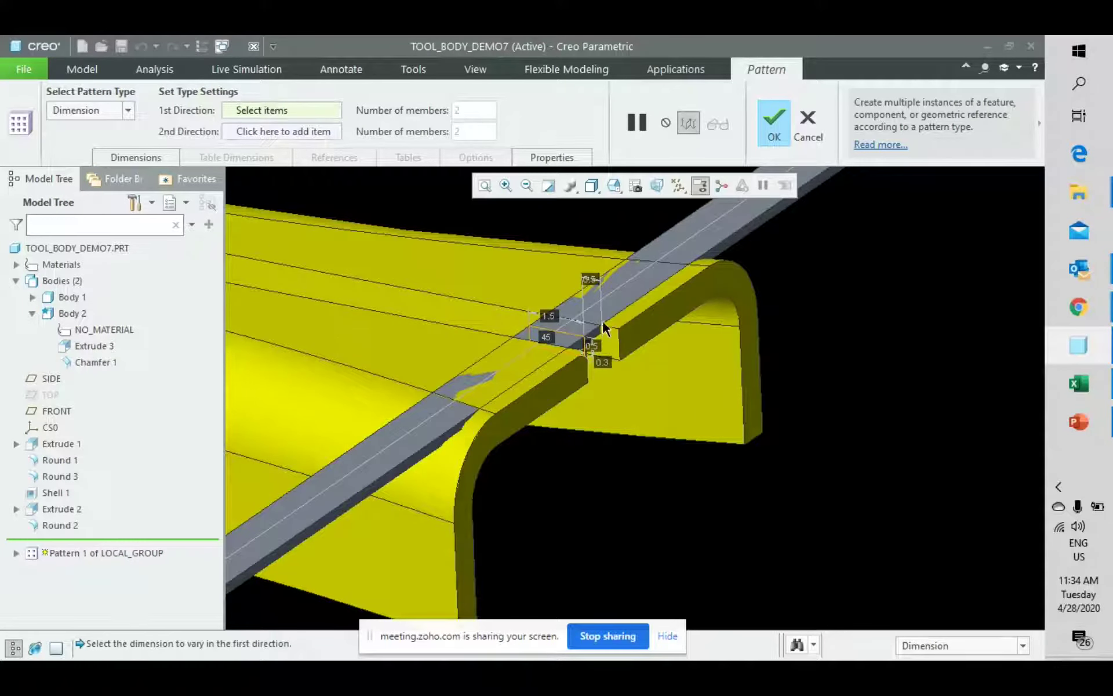
pyautogui.click(590, 282)
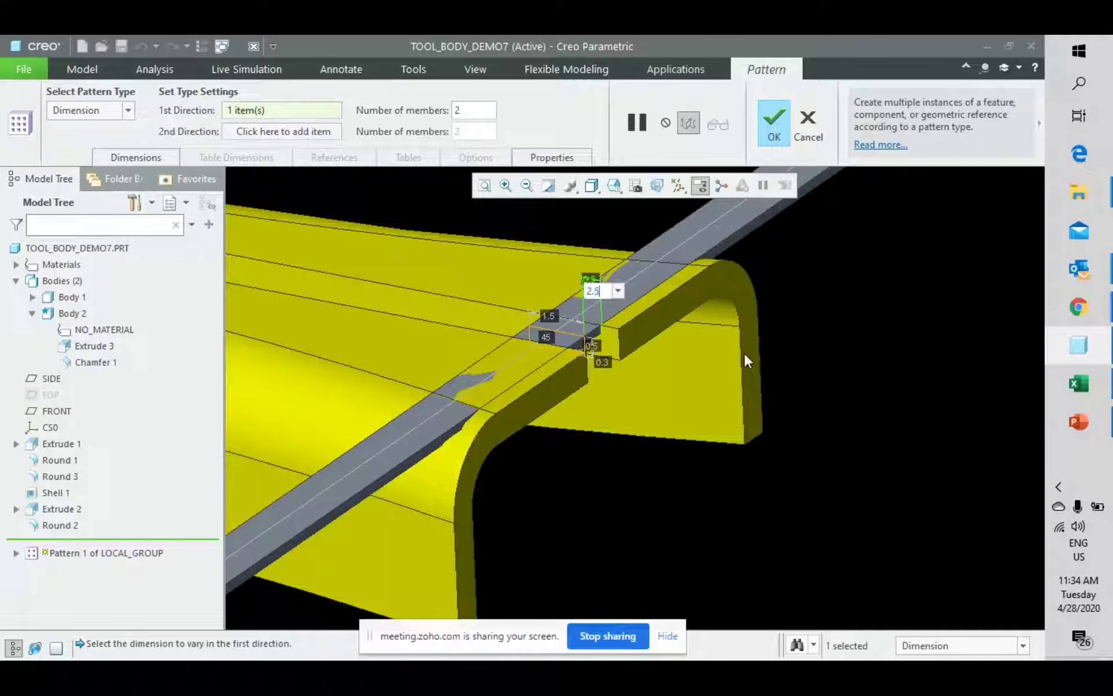
pyautogui.press('Return')
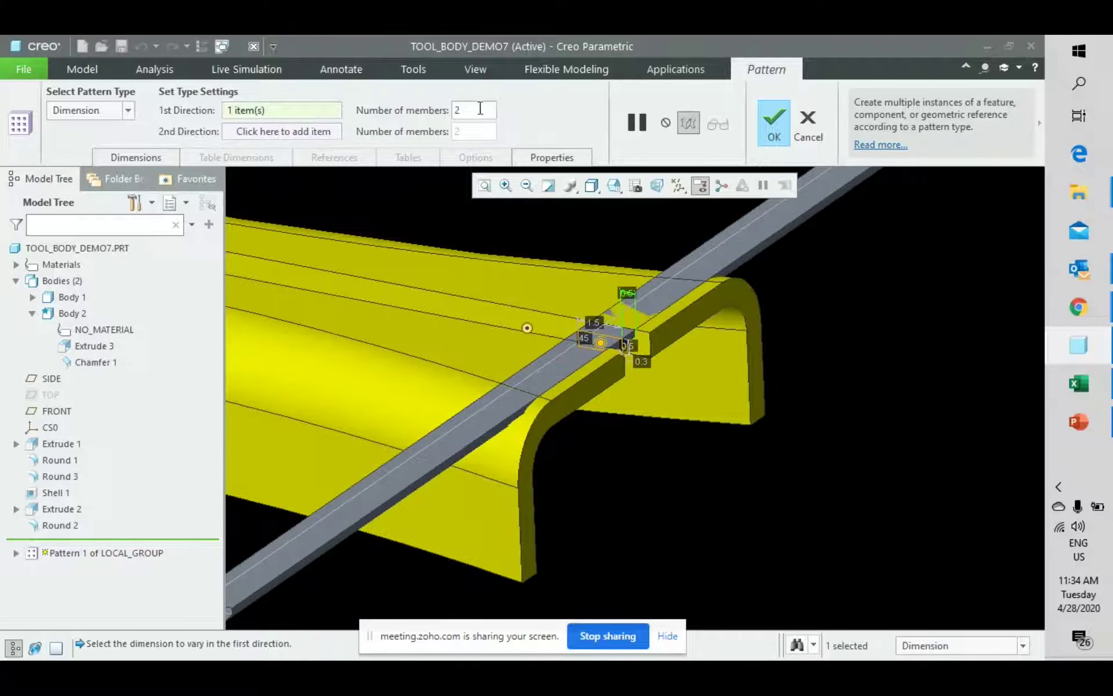
pyautogui.click(480, 109)
pyautogui.write('7')
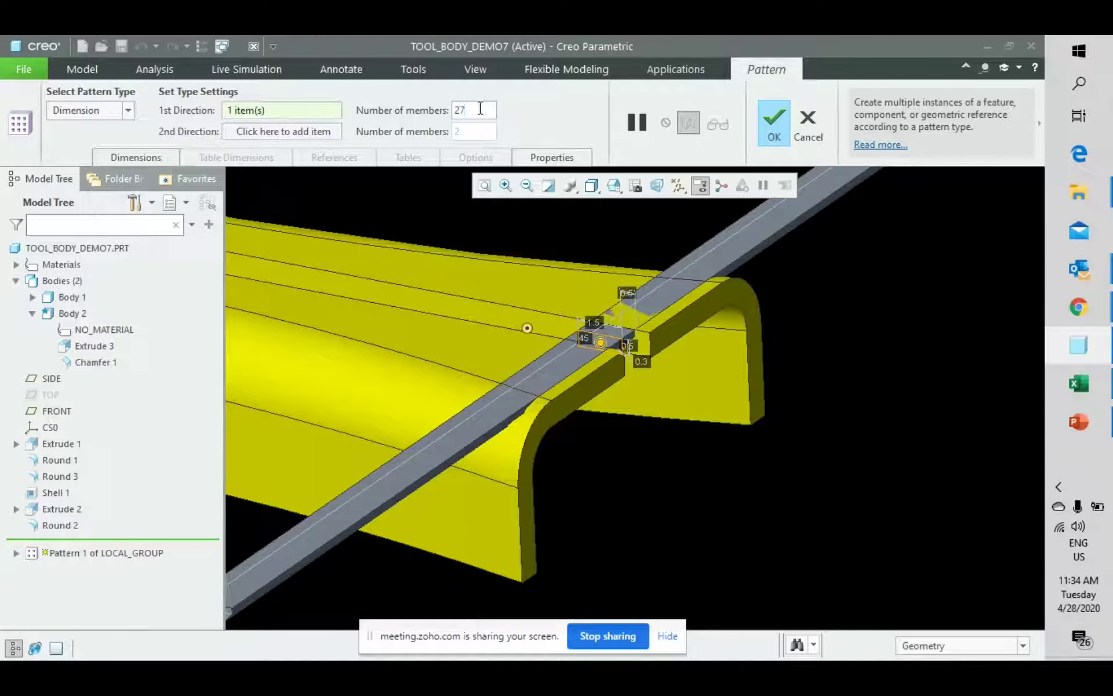
pyautogui.press('Return')
pyautogui.moveTo(684, 220); pyautogui.dragTo(703, 261, button='middle')
pyautogui.middleClick(711, 254)
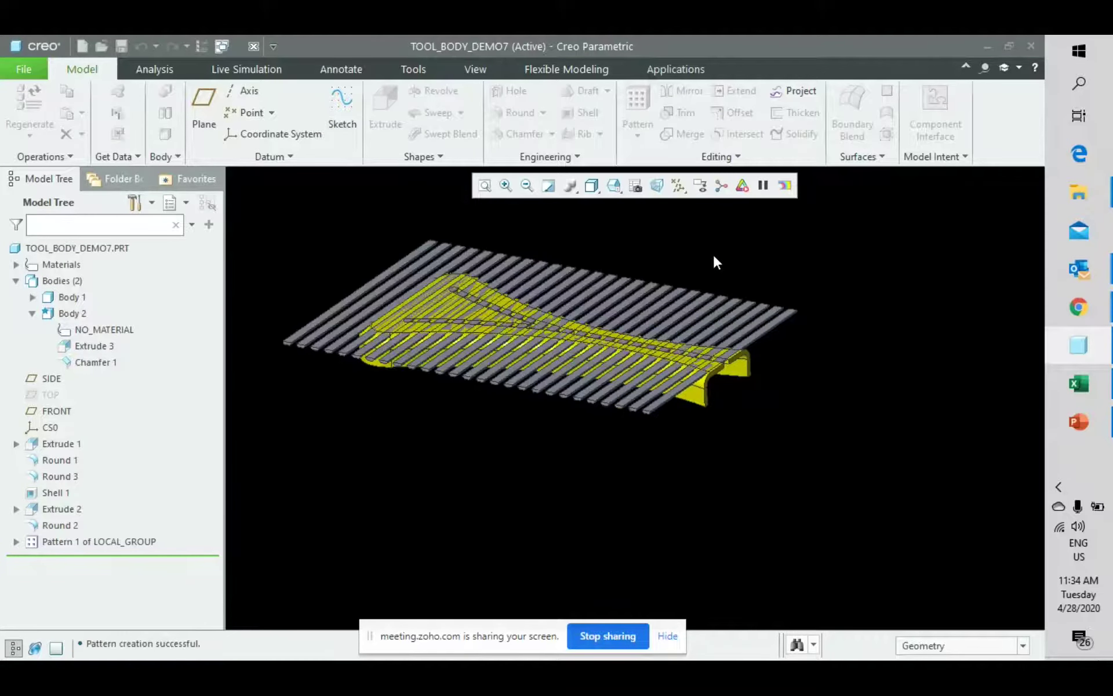
# Step: Examine how the patterned bars cross the yellow tool body along its length and at its closed, rounded end
pyautogui.click(318, 204)
pyautogui.scroll(2, 393, 298)
pyautogui.scroll(-2, 529, 394)
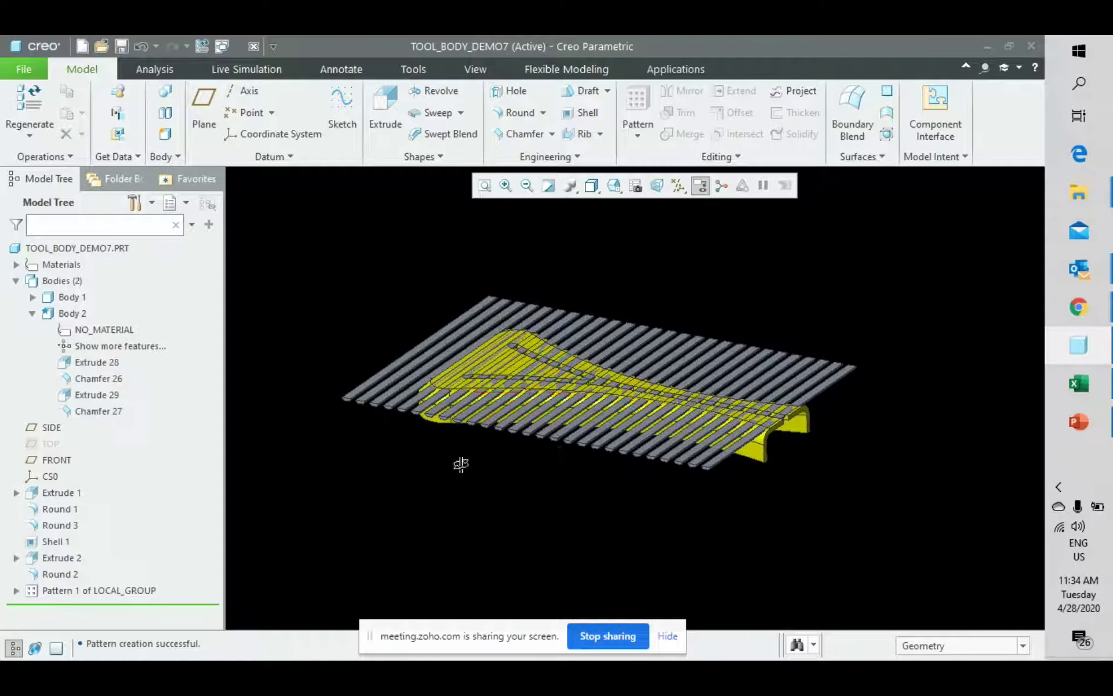
pyautogui.moveTo(461, 464)
pyautogui.mouseDown(button='middle')
pyautogui.moveTo(450, 450)
pyautogui.moveTo(463, 458)
pyautogui.mouseUp(button='middle')
pyautogui.scroll(2, 440, 460)
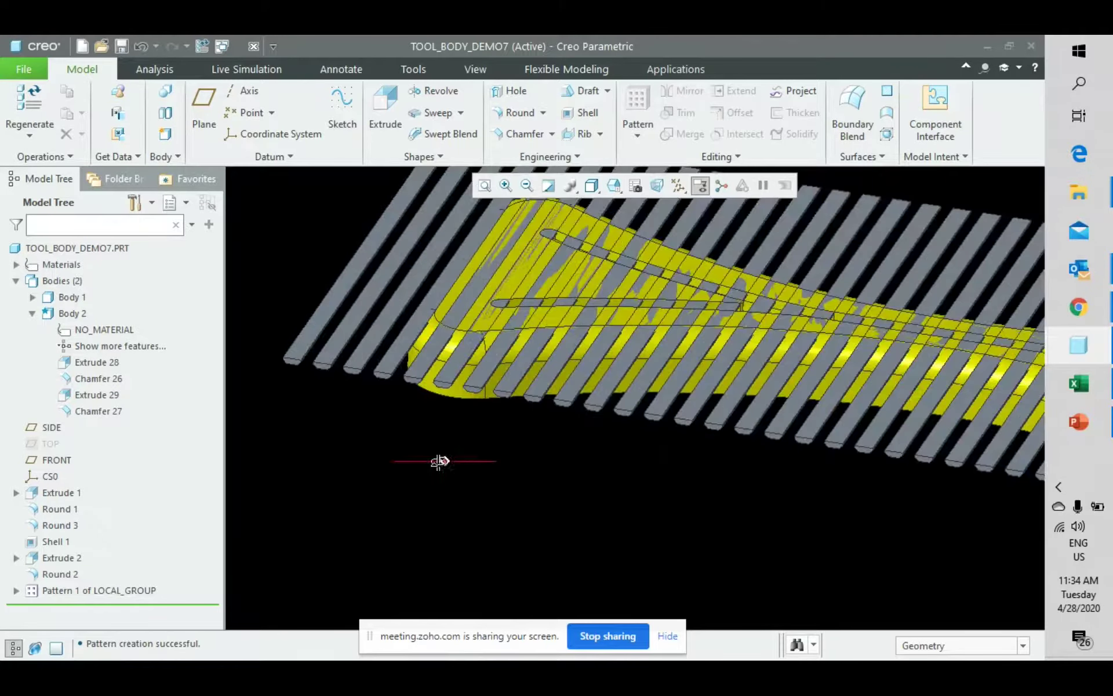
pyautogui.scroll(-2, 492, 353)
pyautogui.scroll(2, 464, 373)
pyautogui.scroll(2, 458, 395)
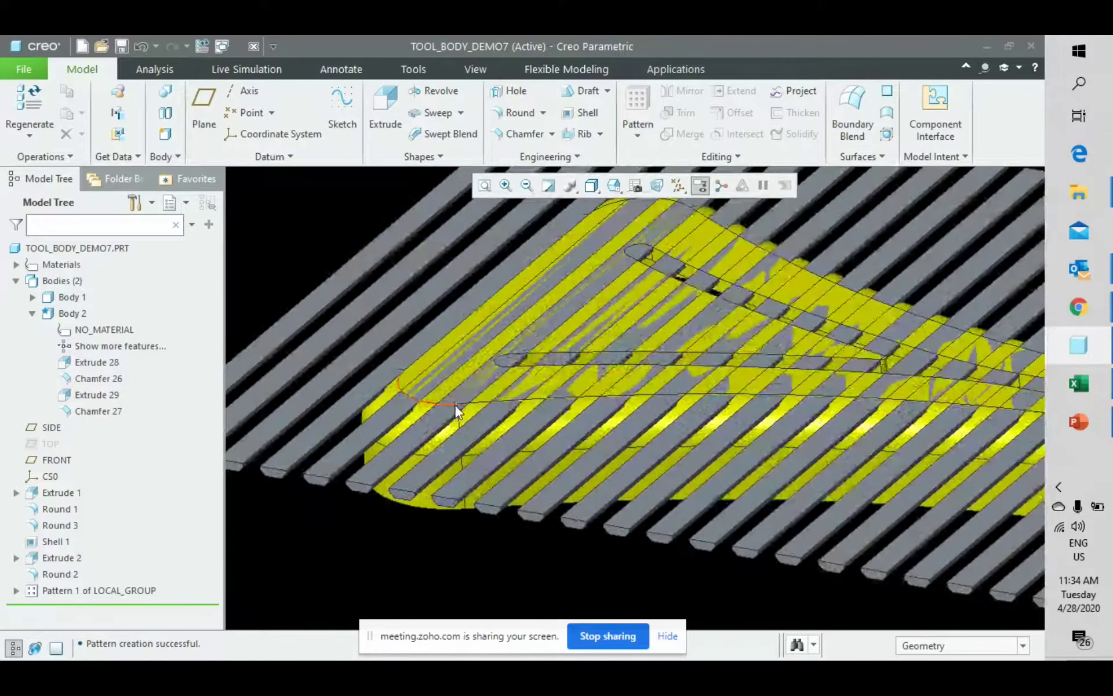
pyautogui.scroll(-3, 471, 395)
pyautogui.scroll(2, 469, 394)
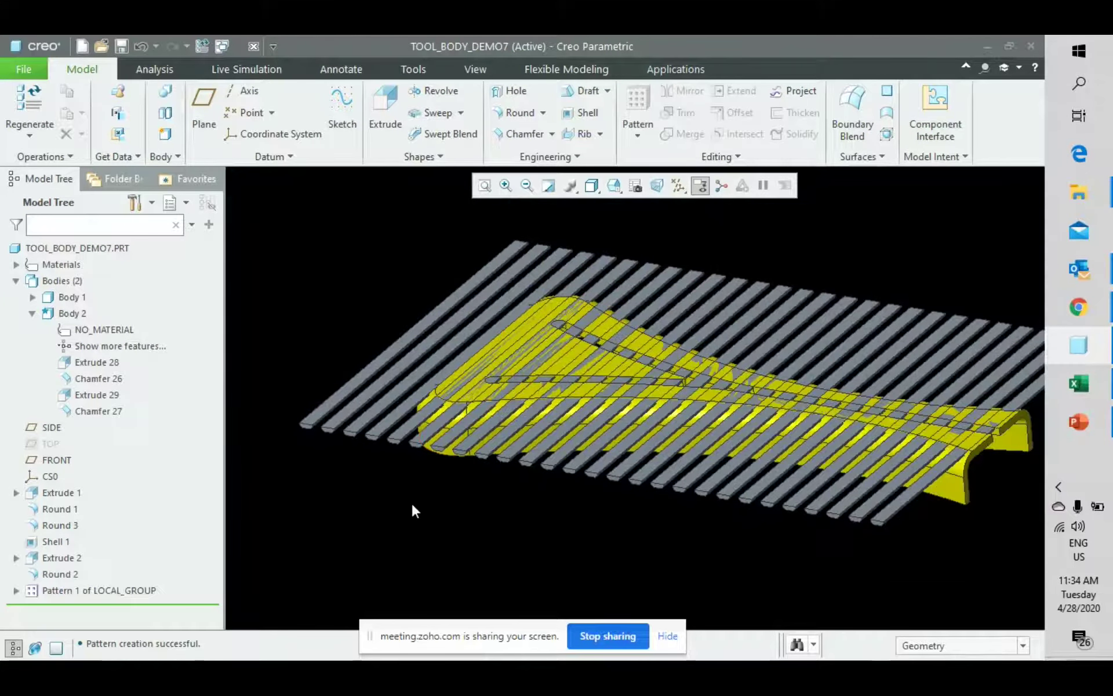
pyautogui.scroll(1, 468, 481)
pyautogui.scroll(-2, 468, 478)
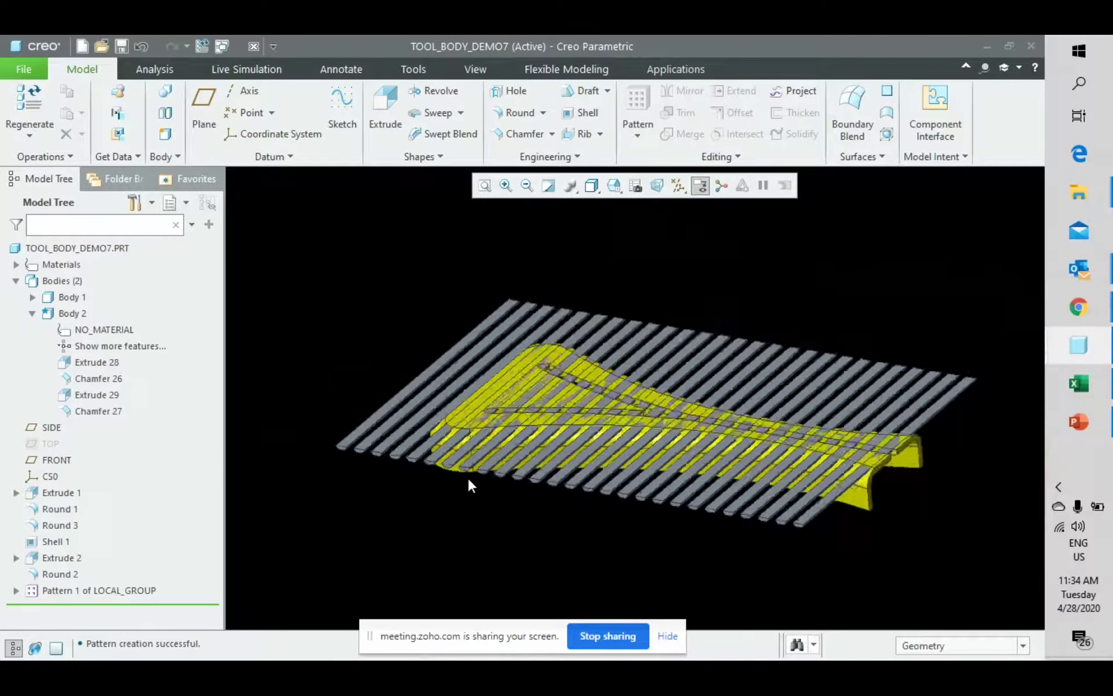
pyautogui.scroll(1, 472, 485)
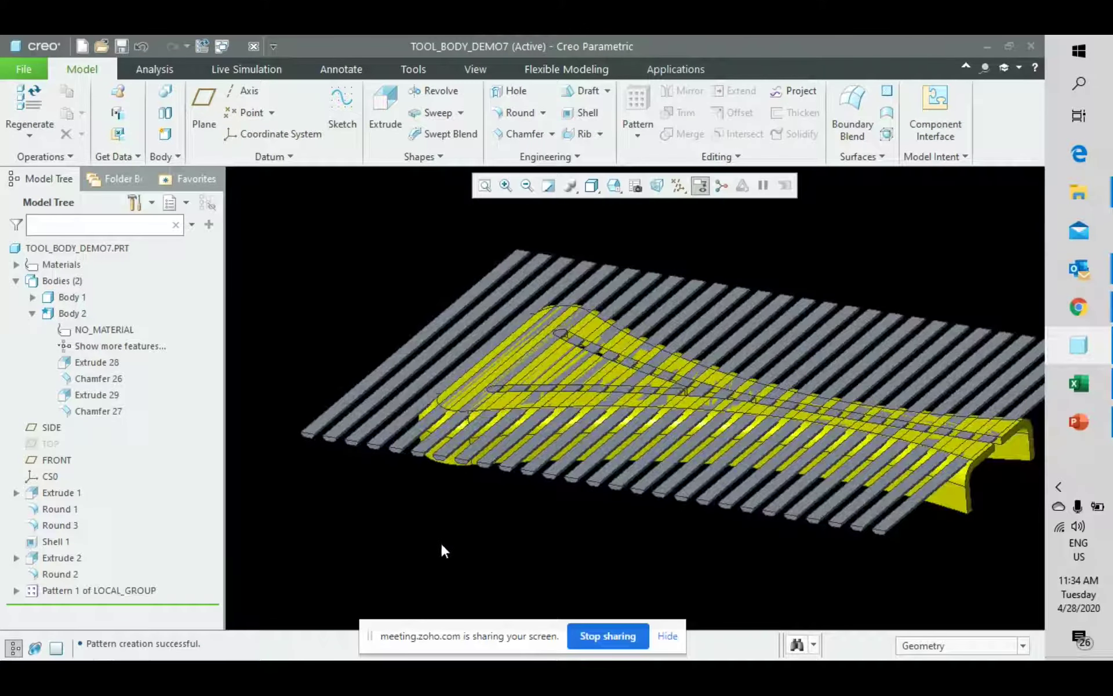
# Step: Start an extrusion sketch on the flat top face of the yellow tool body
pyautogui.scroll(2, 469, 439)
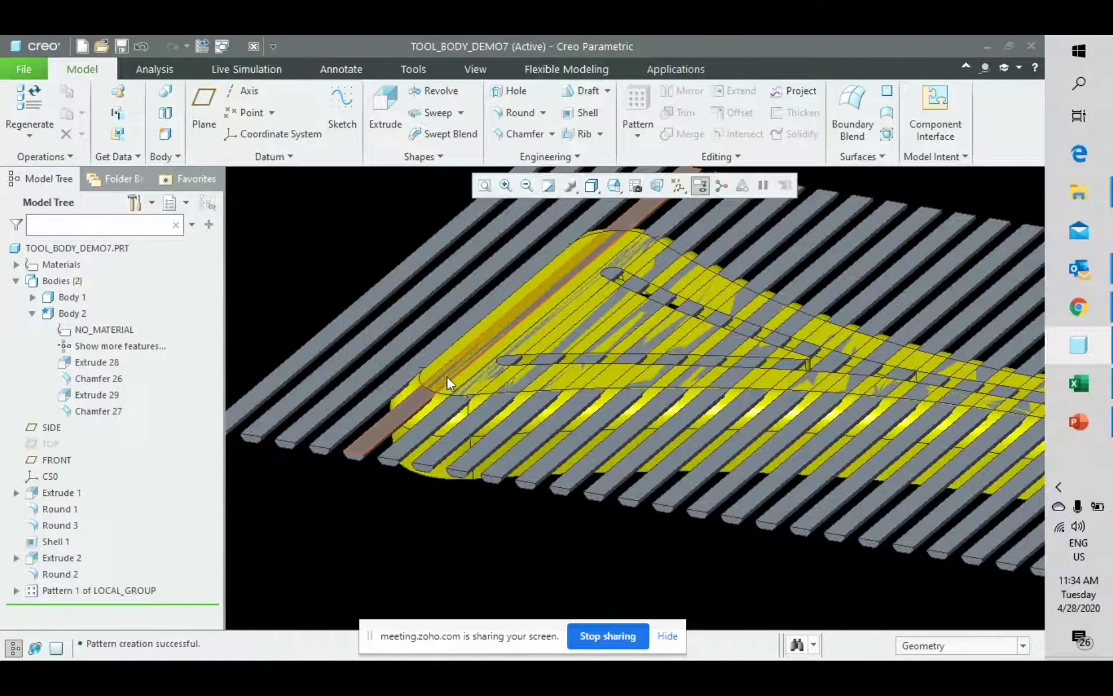
pyautogui.scroll(2, 420, 395)
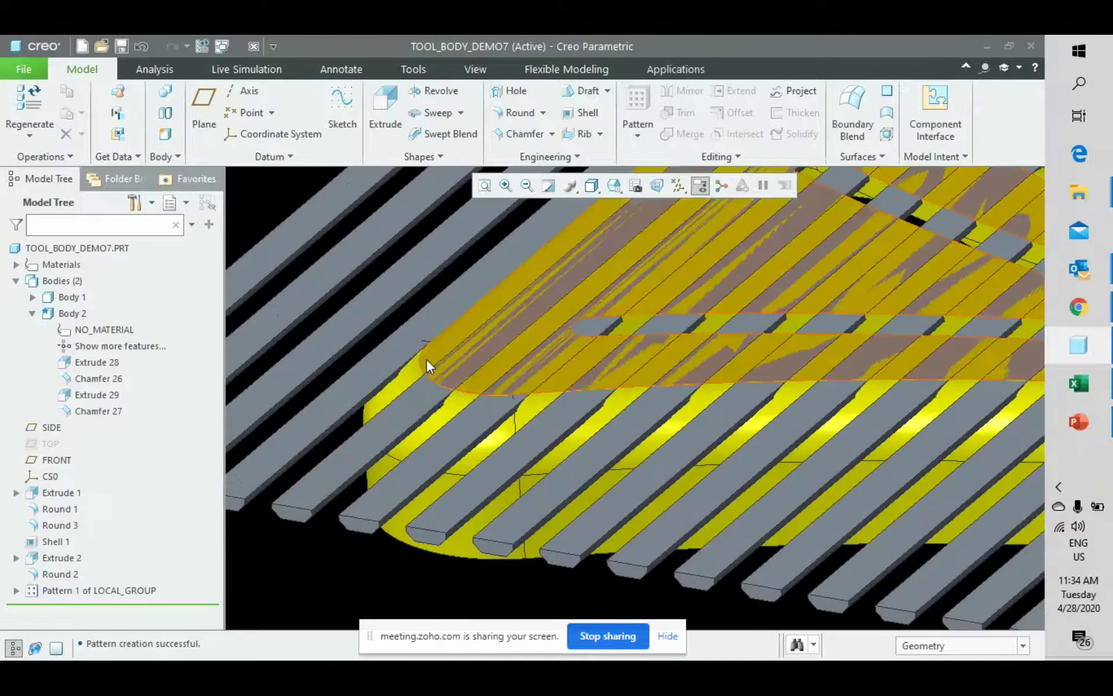
pyautogui.click(428, 364)
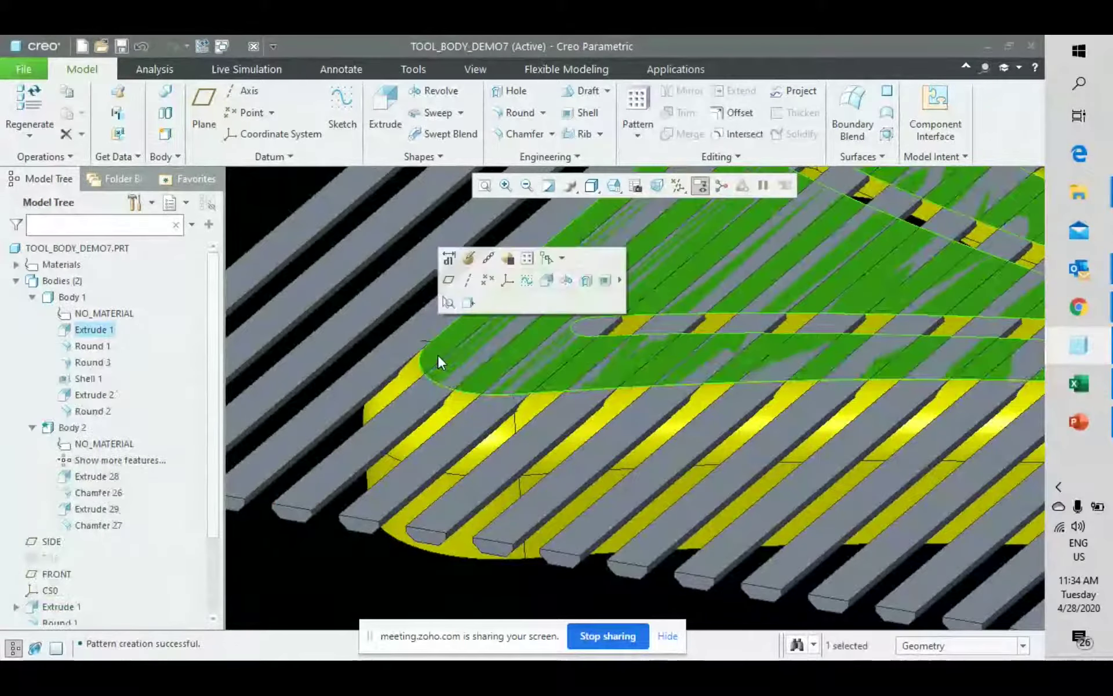
pyautogui.click(546, 281)
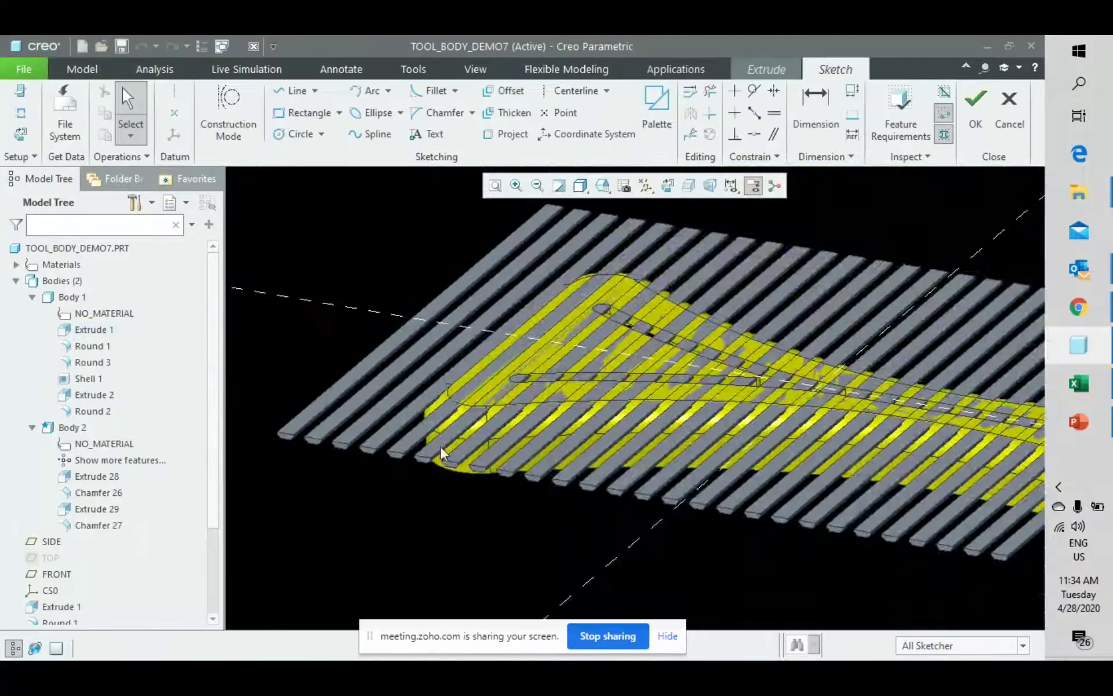
# Step: Offset the top face's edges as a loop by -0.3 and finish the extrusion sketch
pyautogui.click(508, 93)
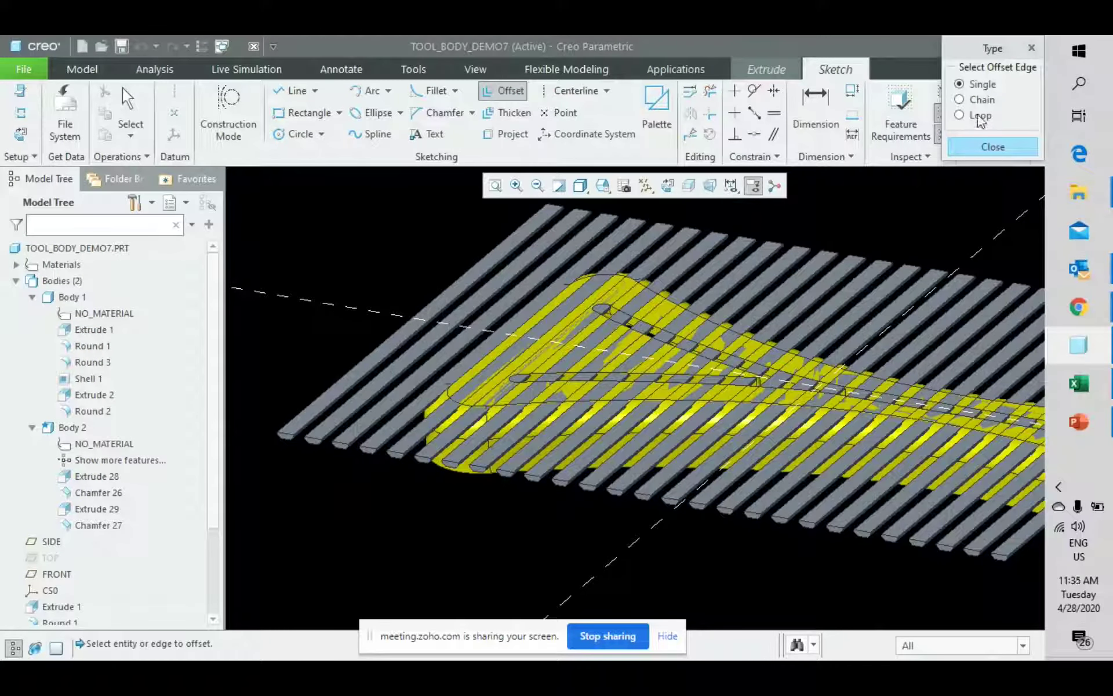
pyautogui.click(959, 115)
pyautogui.scroll(-3, 492, 400)
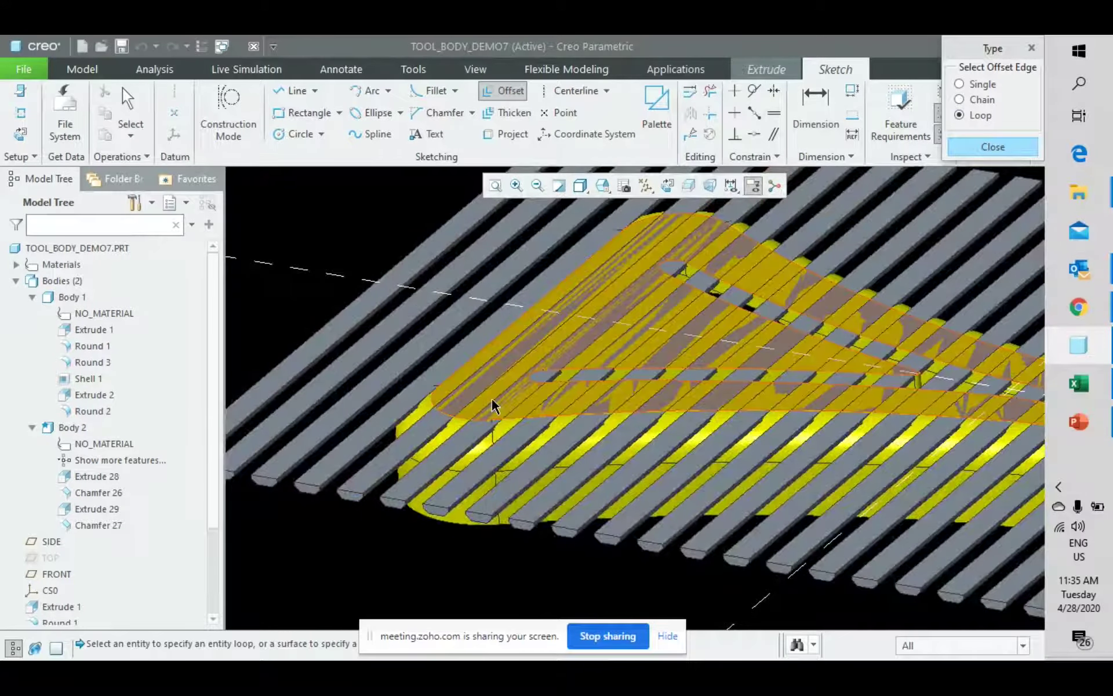
pyautogui.click(491, 405)
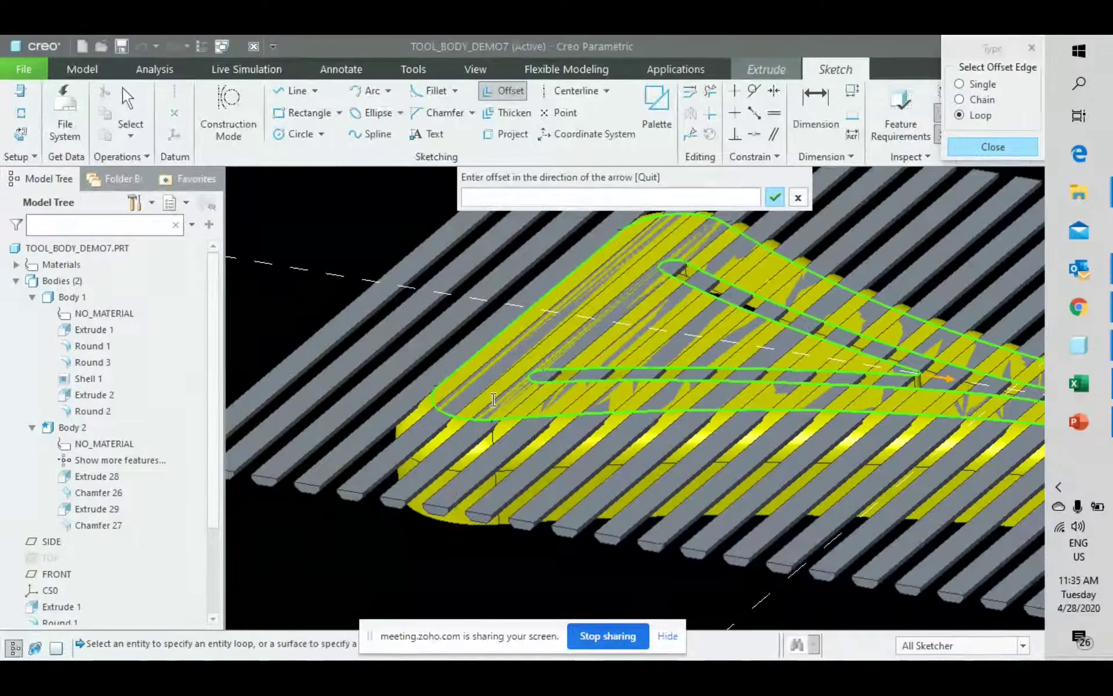
pyautogui.write('-')
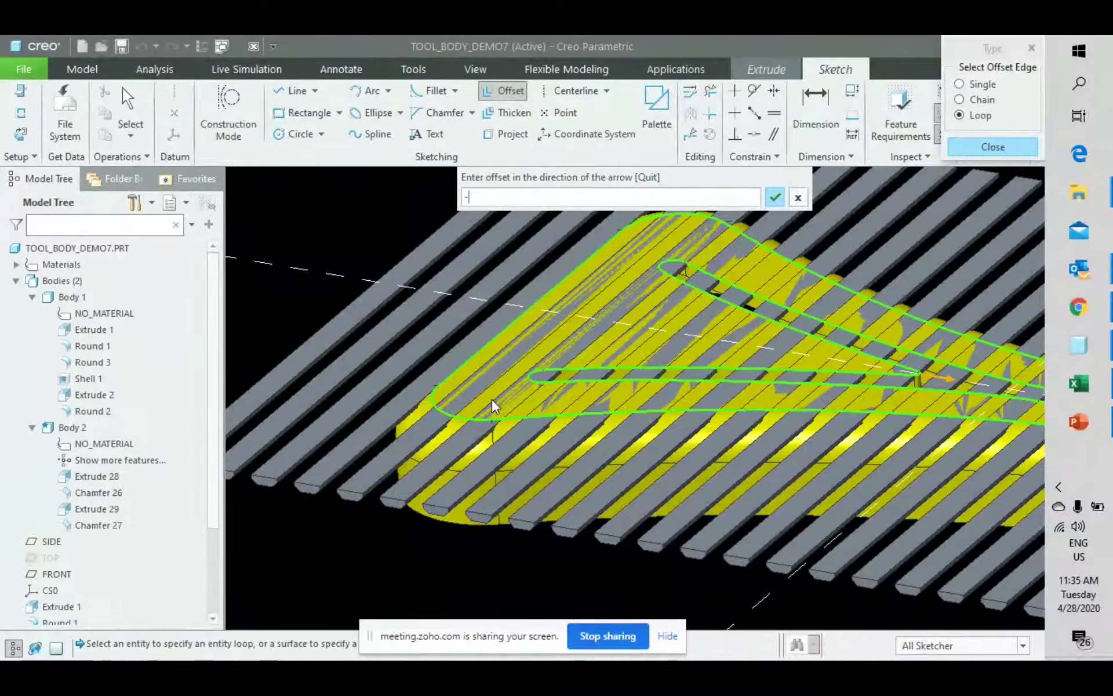
pyautogui.write('.3')
pyautogui.press('Return')
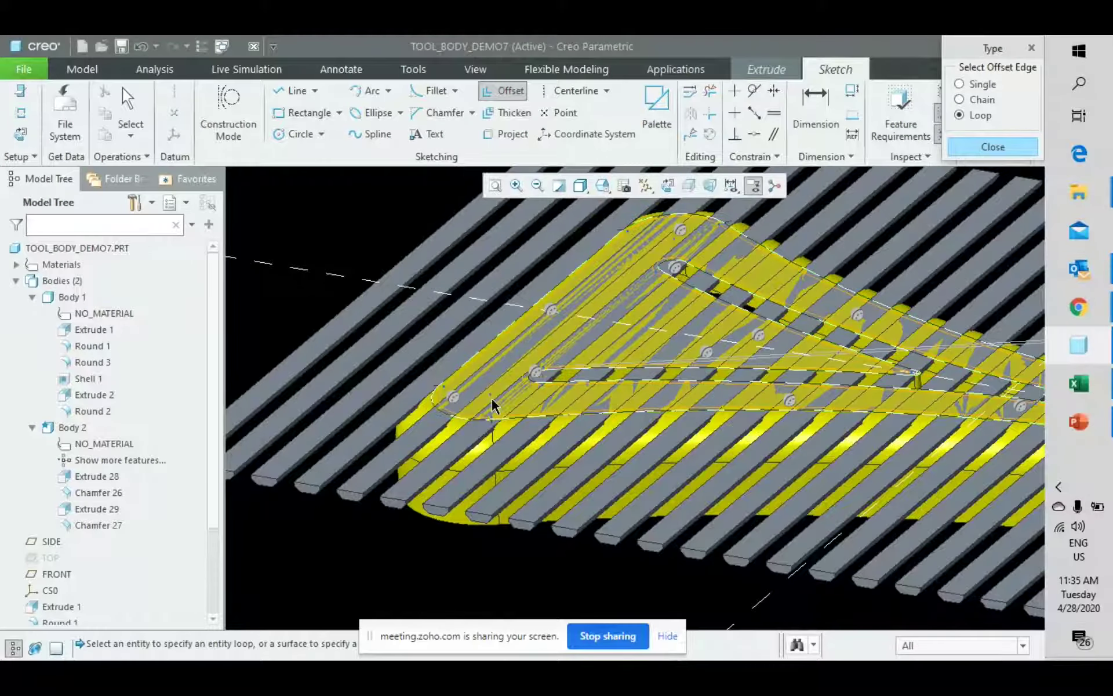
pyautogui.scroll(3, 491, 404)
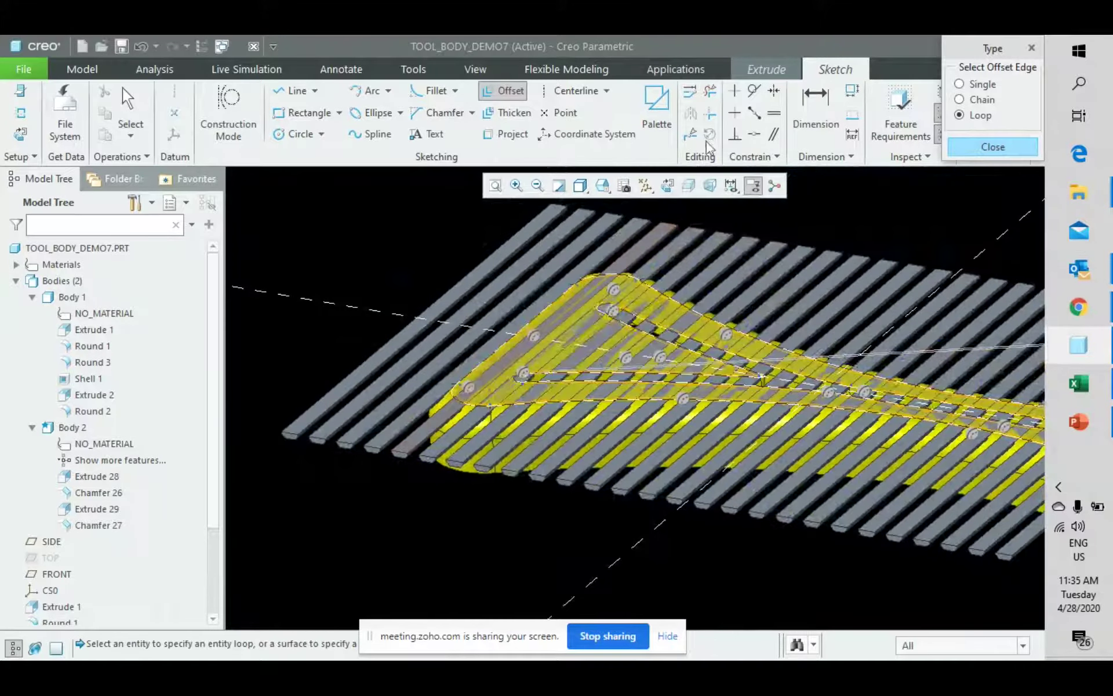
pyautogui.click(988, 148)
pyautogui.click(976, 104)
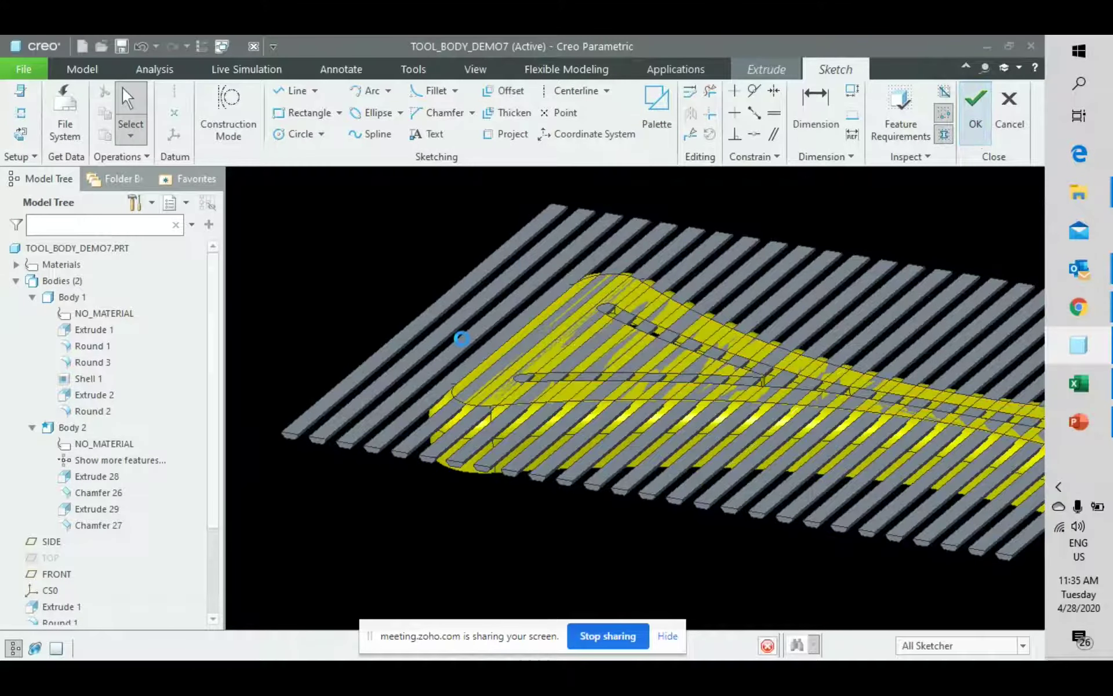
pyautogui.scroll(3, 458, 345)
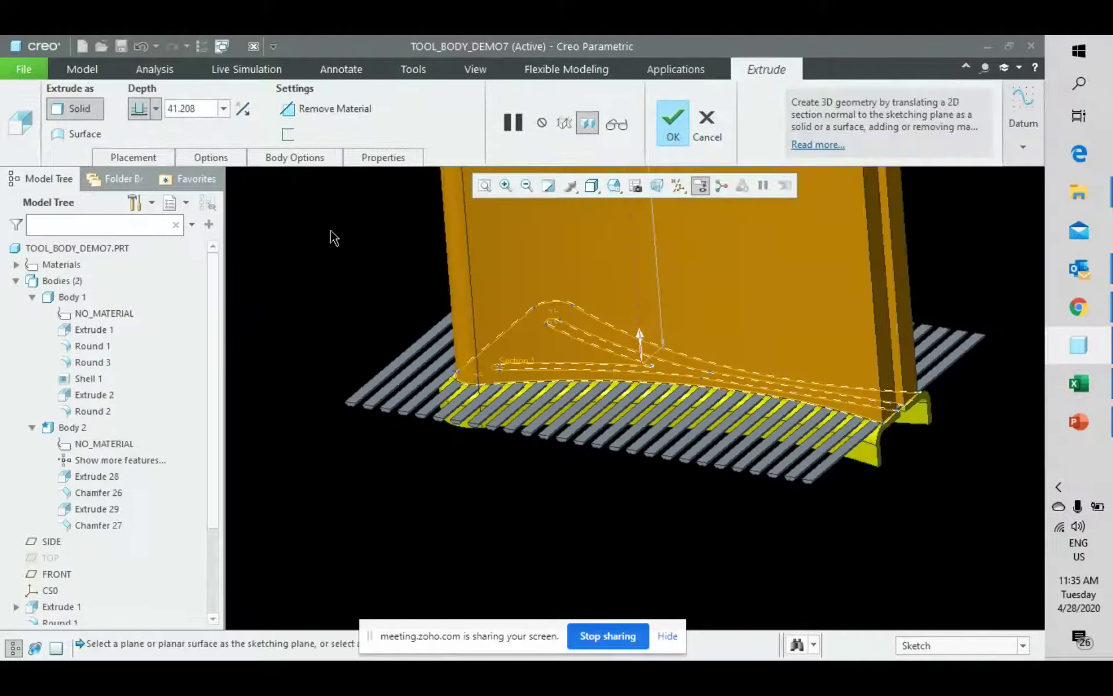
# Step: Reverse the extrusion direction into the tool body and set it to remove material with a depth of 30
pyautogui.click(245, 110)
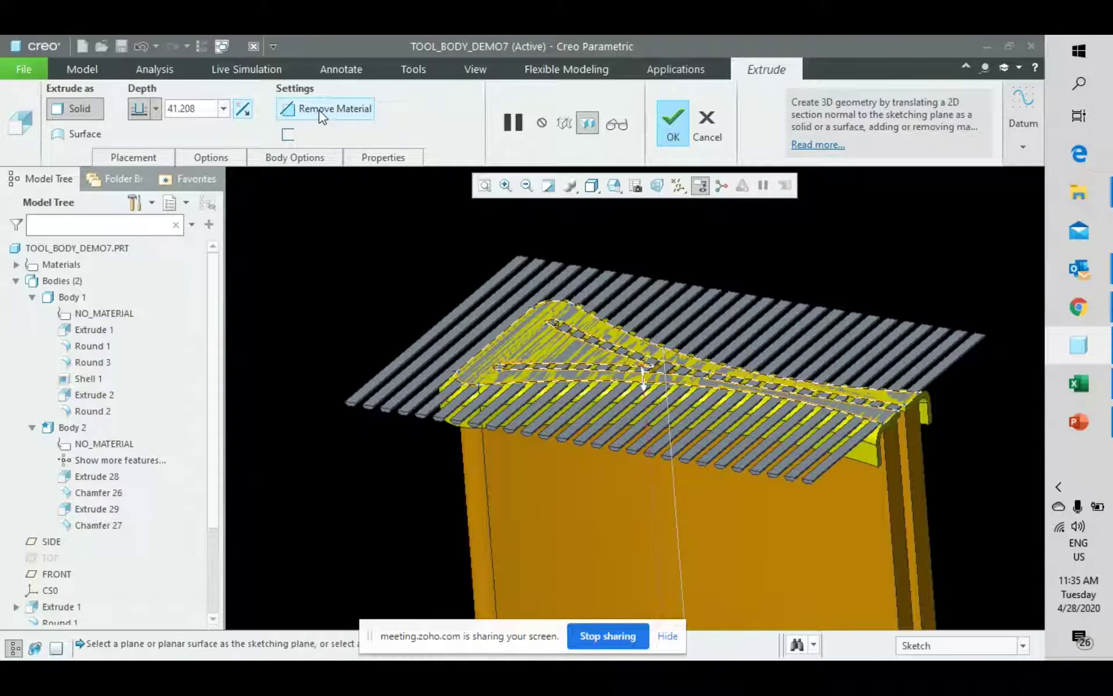
pyautogui.click(320, 111)
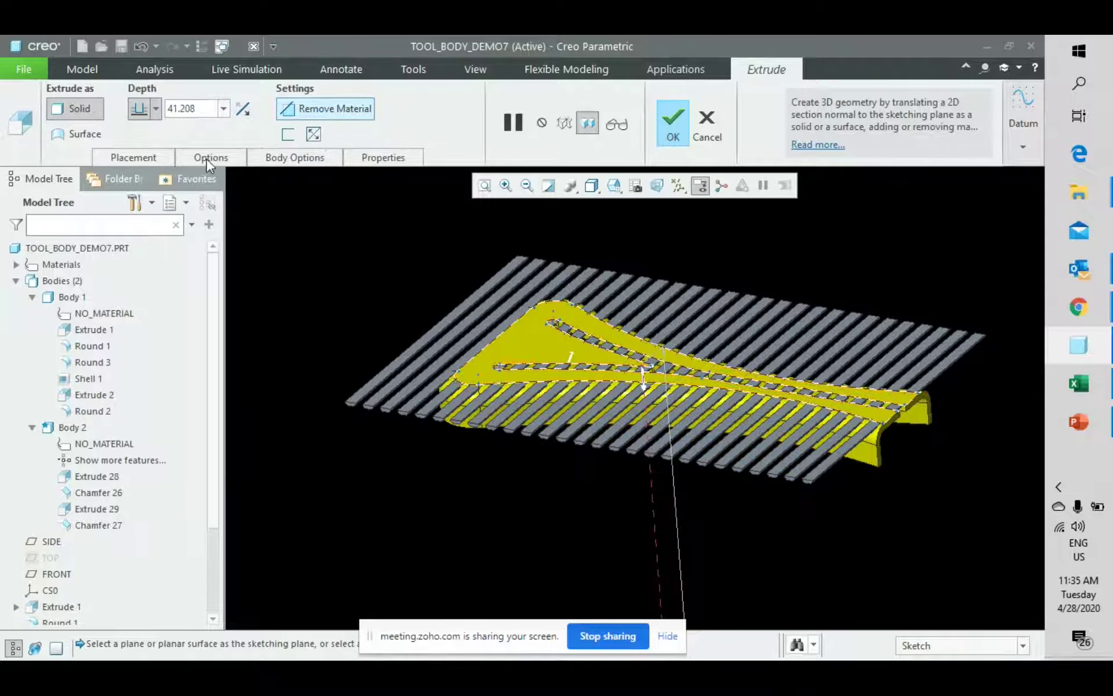
pyautogui.doubleClick(207, 109)
pyautogui.write('30')
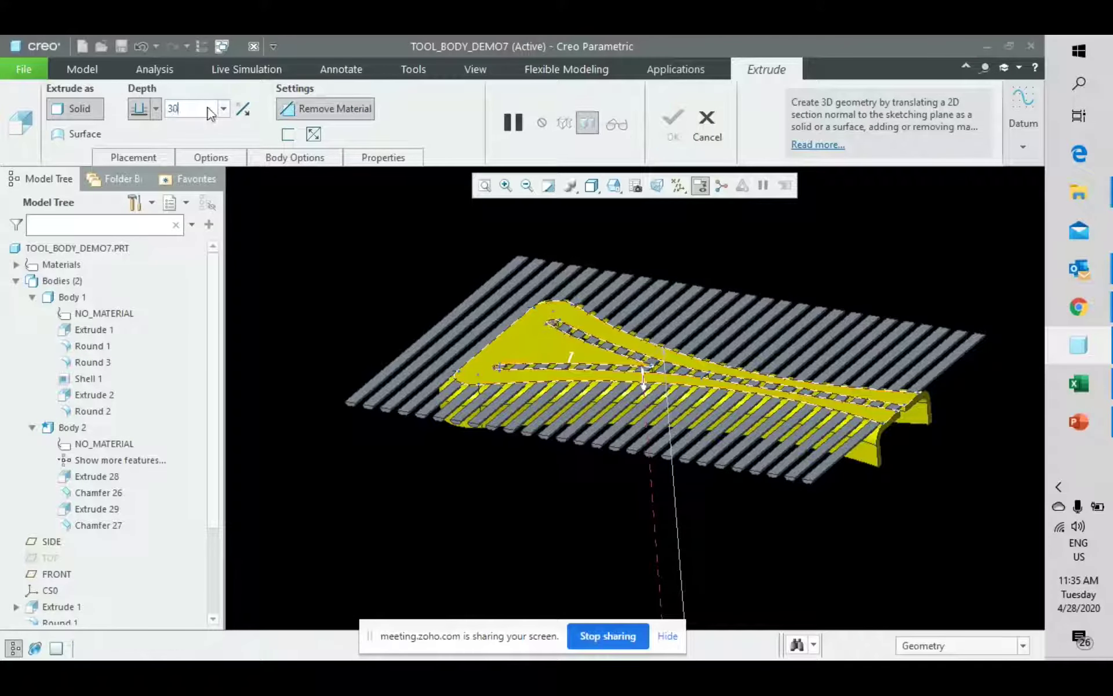
pyautogui.press('Return')
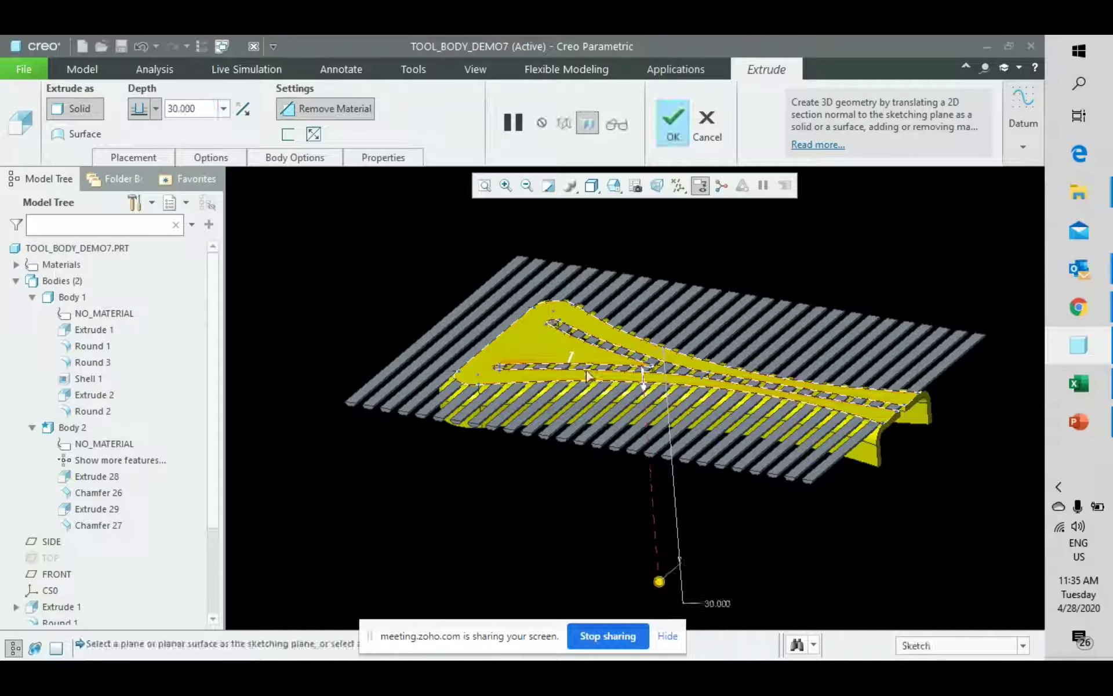
# Step: Flip the cut's material side to trim the bars outside the offset outline, and complete the extrusion
pyautogui.scroll(3, 558, 406)
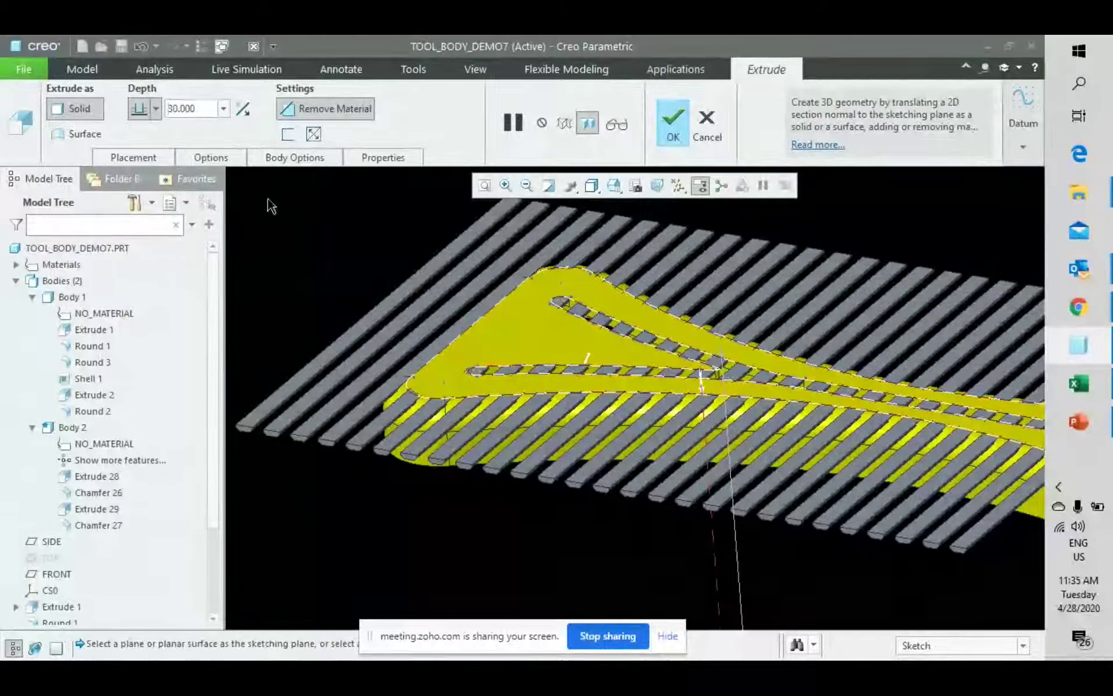
pyautogui.hotkey('ctrl', 'd')
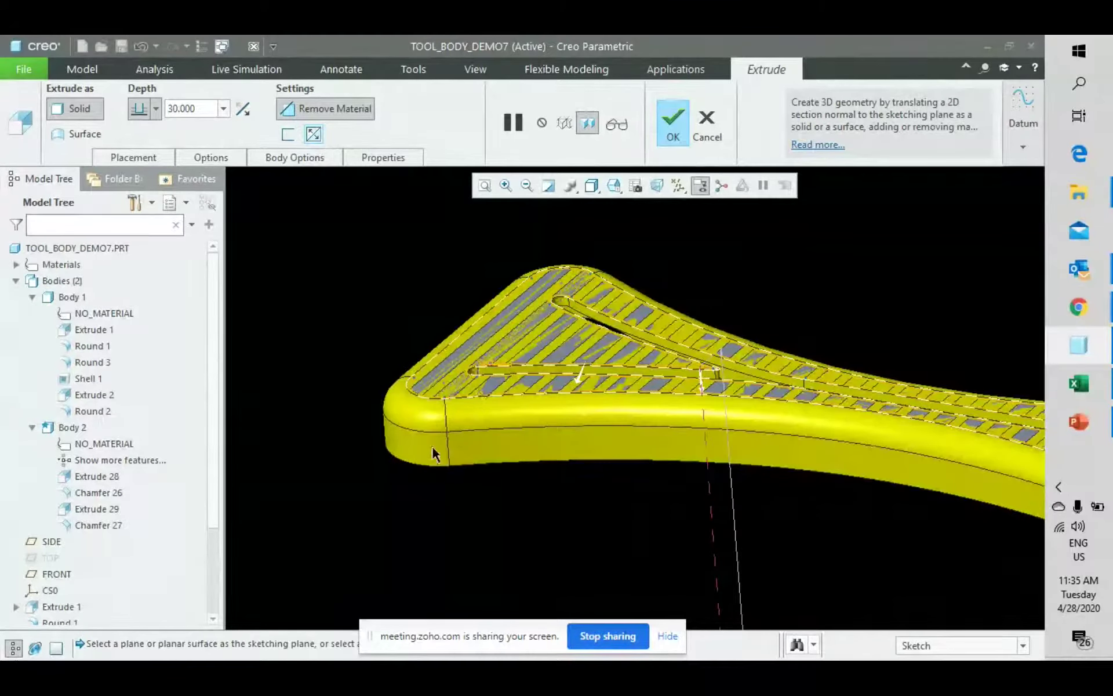
pyautogui.moveTo(434, 454); pyautogui.dragTo(483, 460, button='middle')
pyautogui.scroll(5, 542, 460)
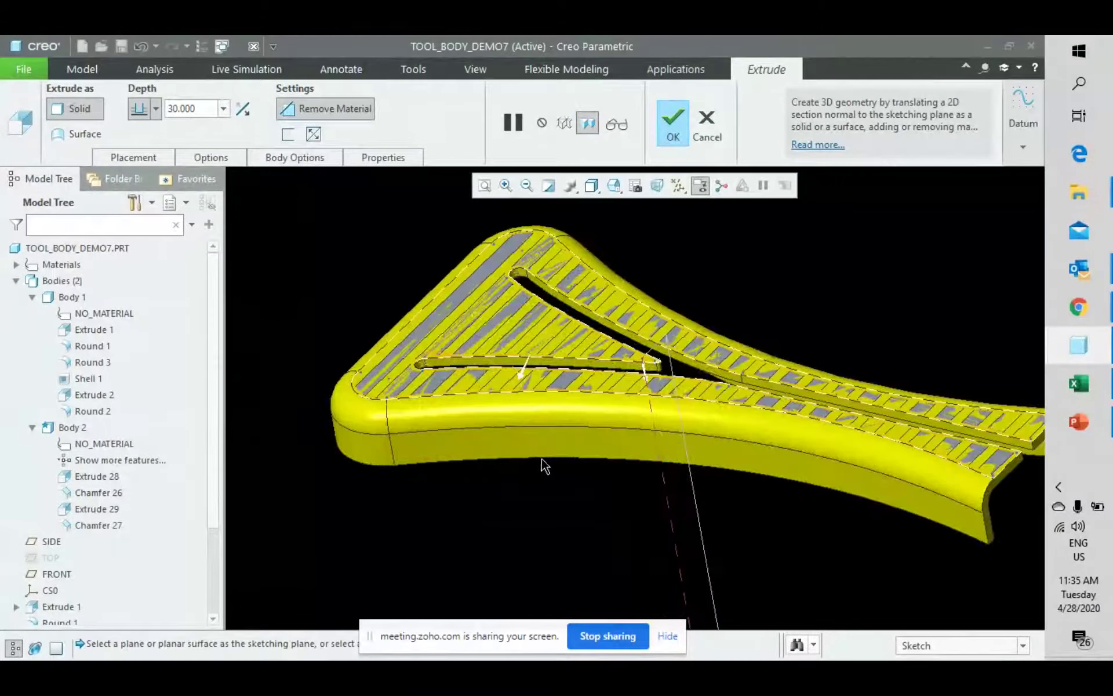
pyautogui.scroll(-5, 521, 460)
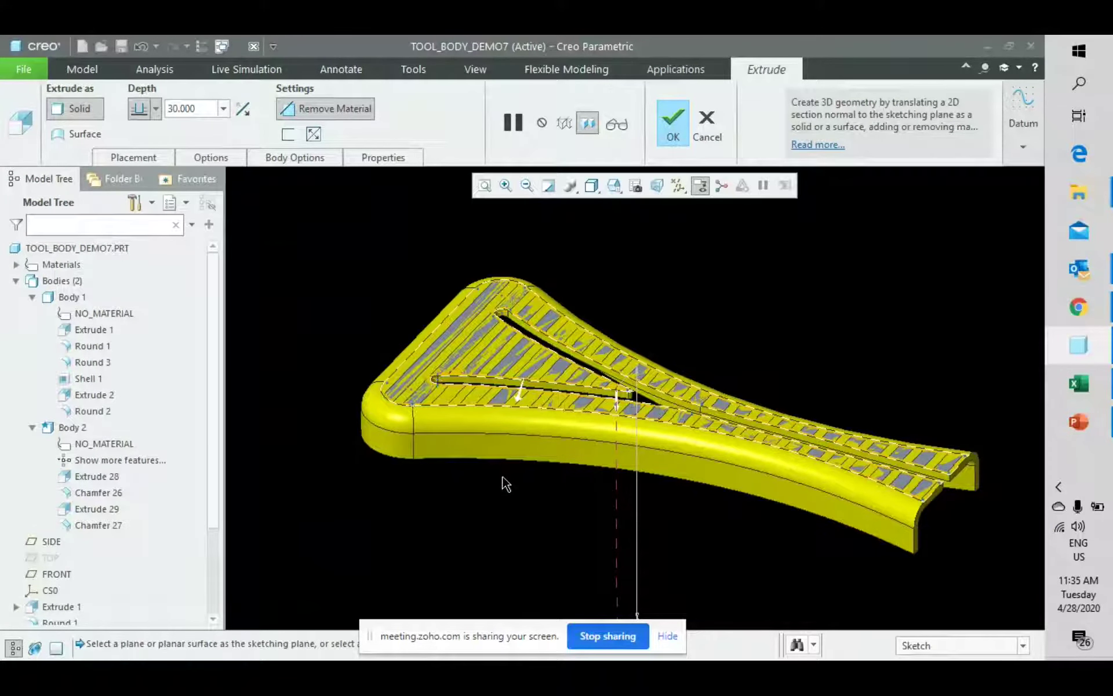
pyautogui.scroll(3, 494, 452)
pyautogui.scroll(-1, 493, 462)
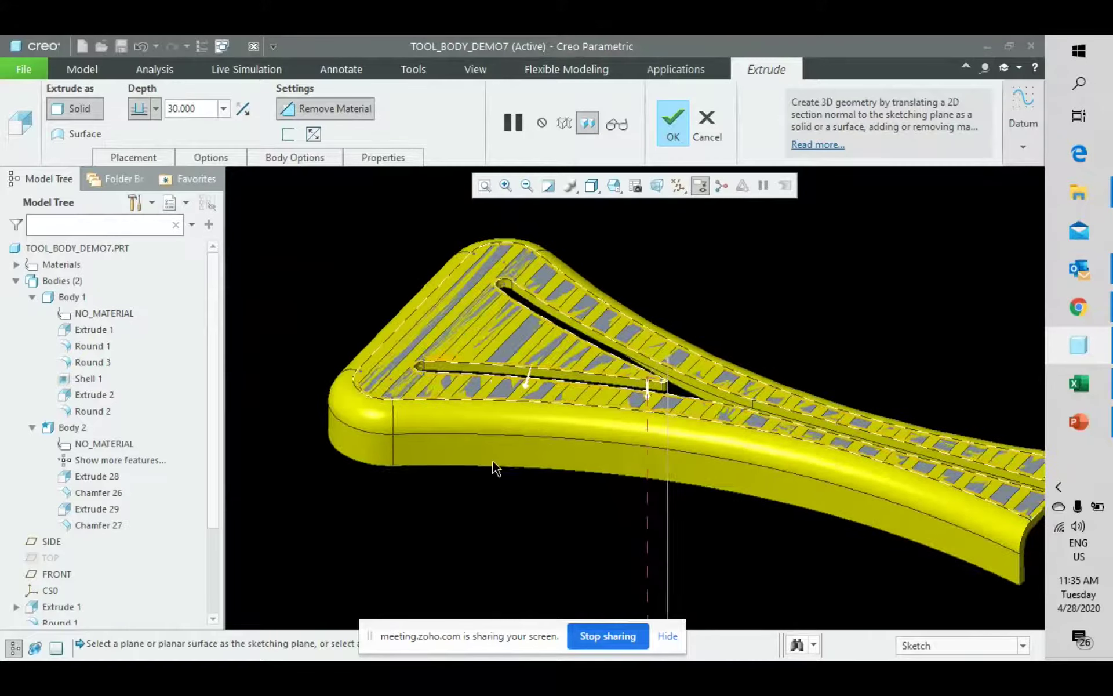
pyautogui.scroll(-1, 372, 293)
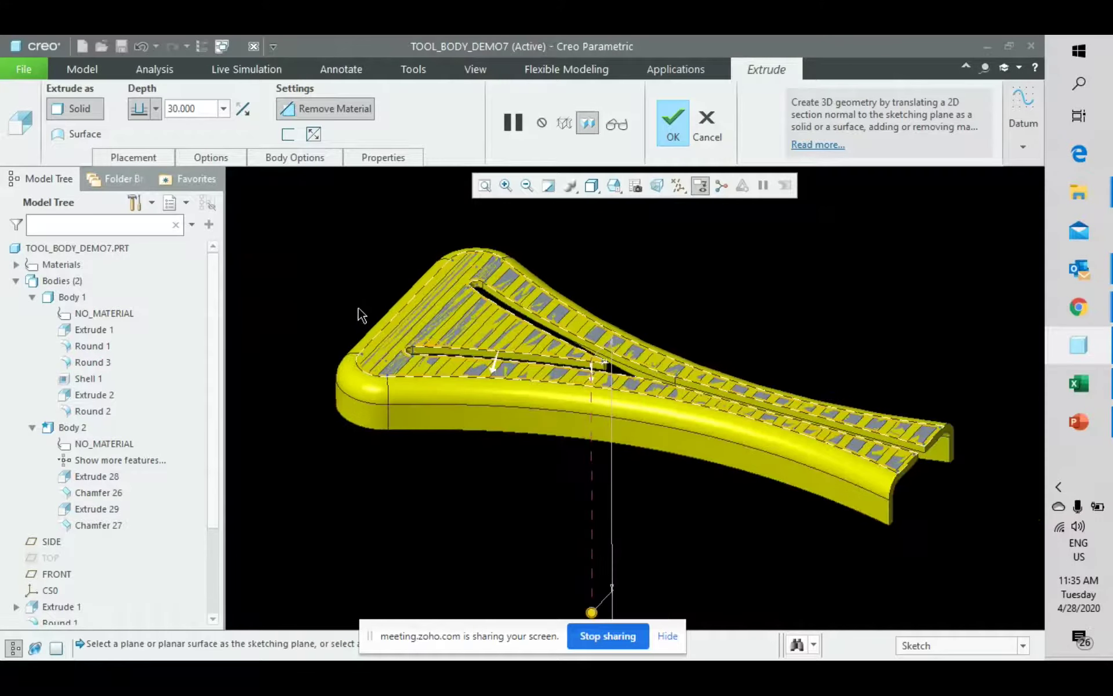
pyautogui.click(676, 134)
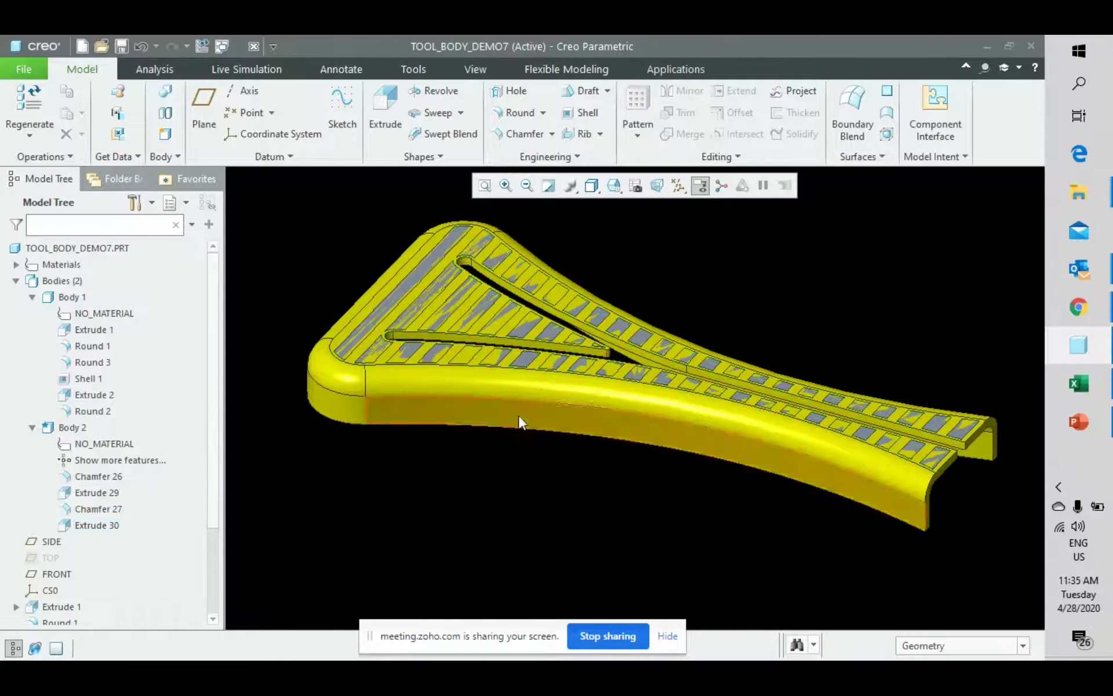
# Step: Review the features listed under Body 1 and Body 2 and examine the trimmed bars on the tool body
pyautogui.scroll(-3, 539, 443)
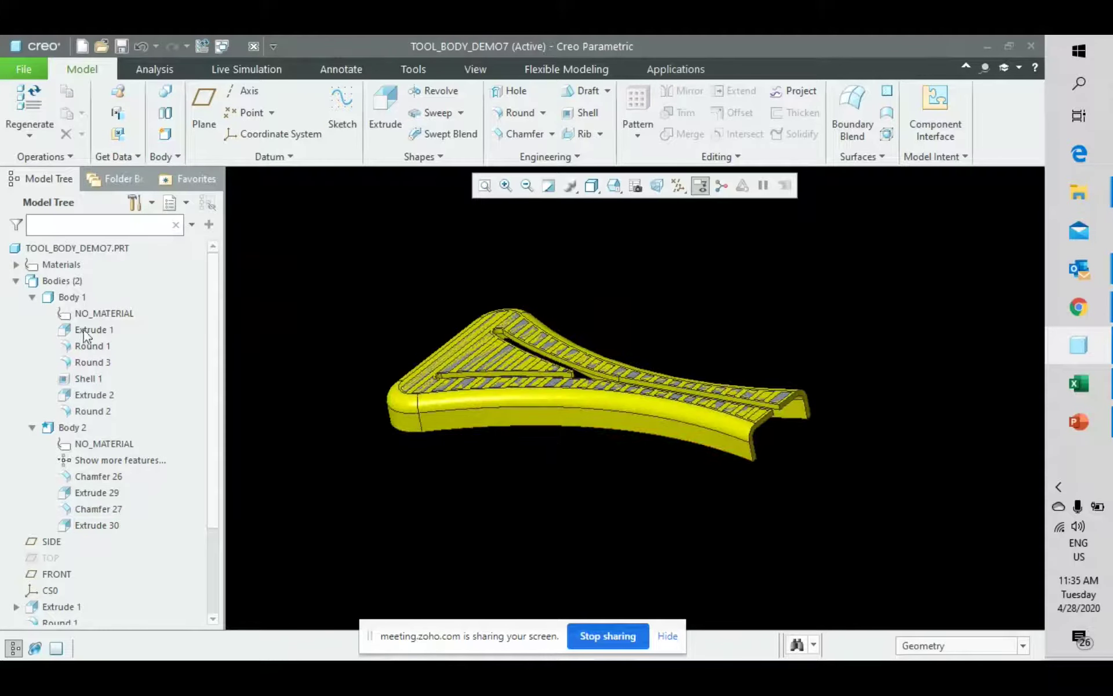
pyautogui.scroll(-1, 79, 436)
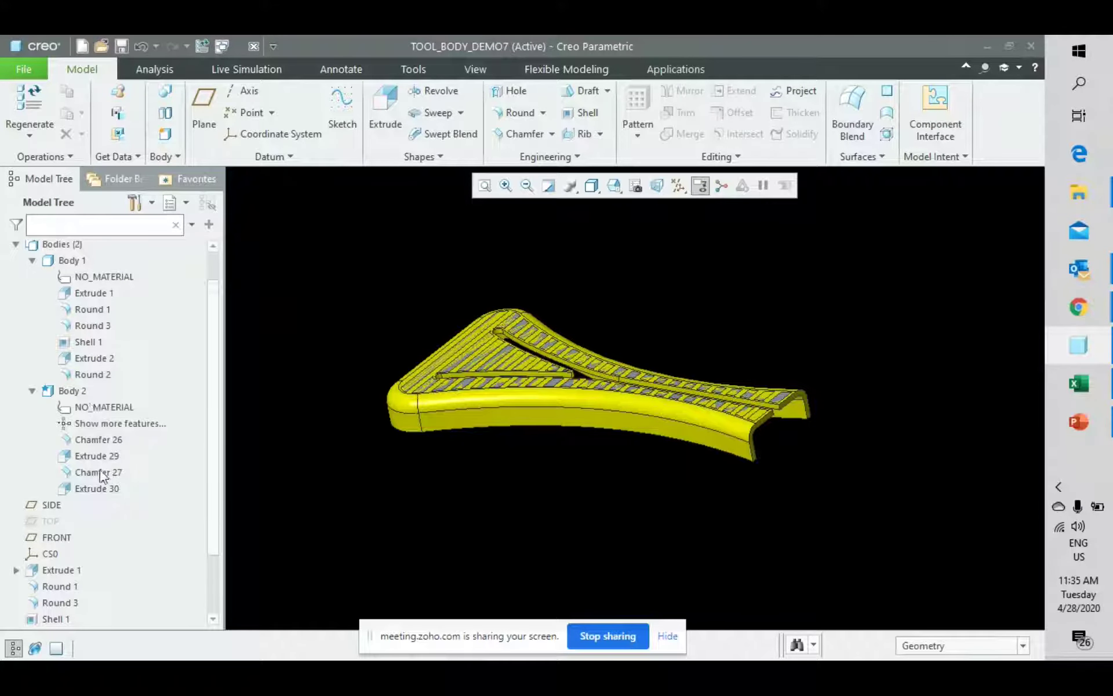
pyautogui.scroll(-2, 80, 539)
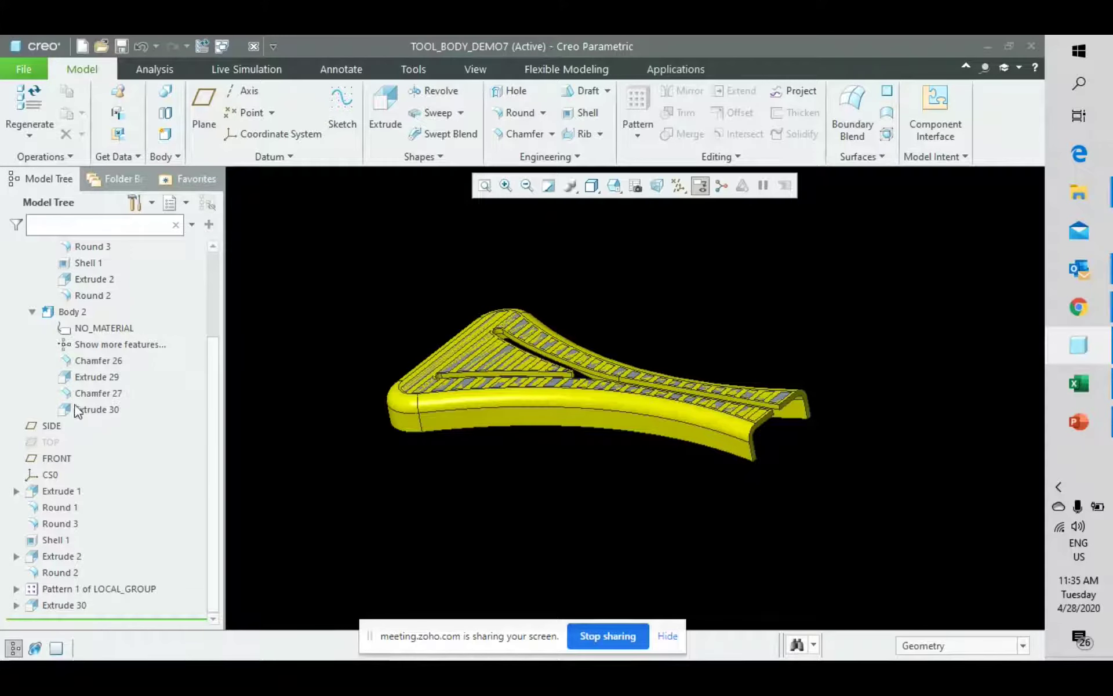
pyautogui.scroll(1, 96, 420)
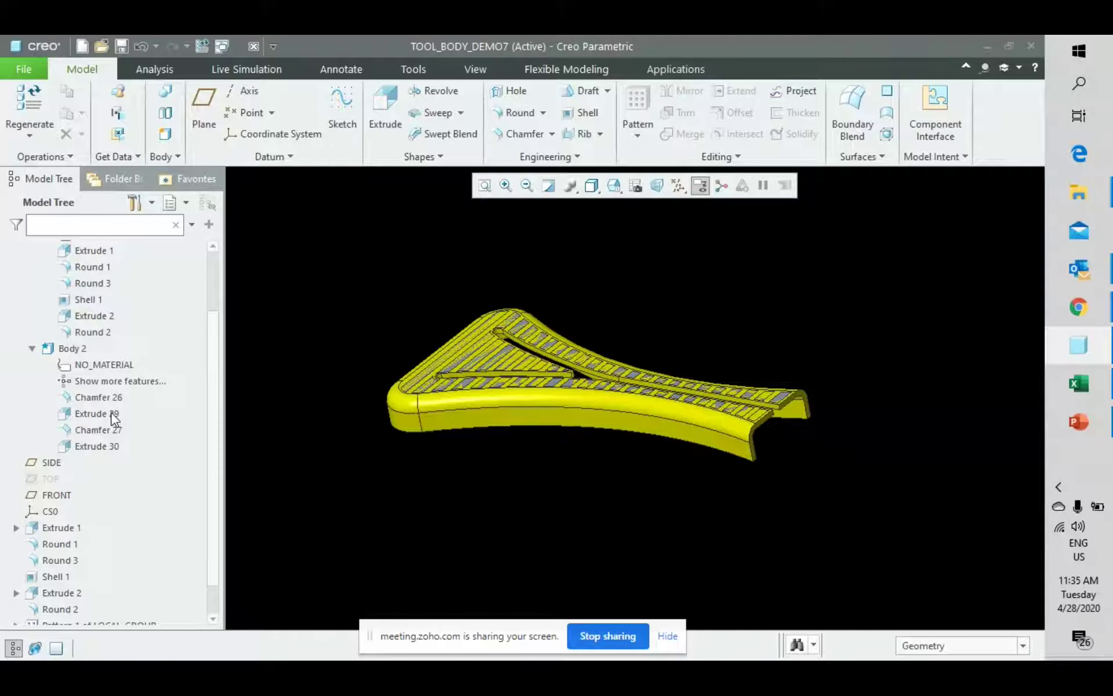
pyautogui.scroll(2, 114, 419)
pyautogui.moveTo(684, 481); pyautogui.dragTo(739, 473, button='middle')
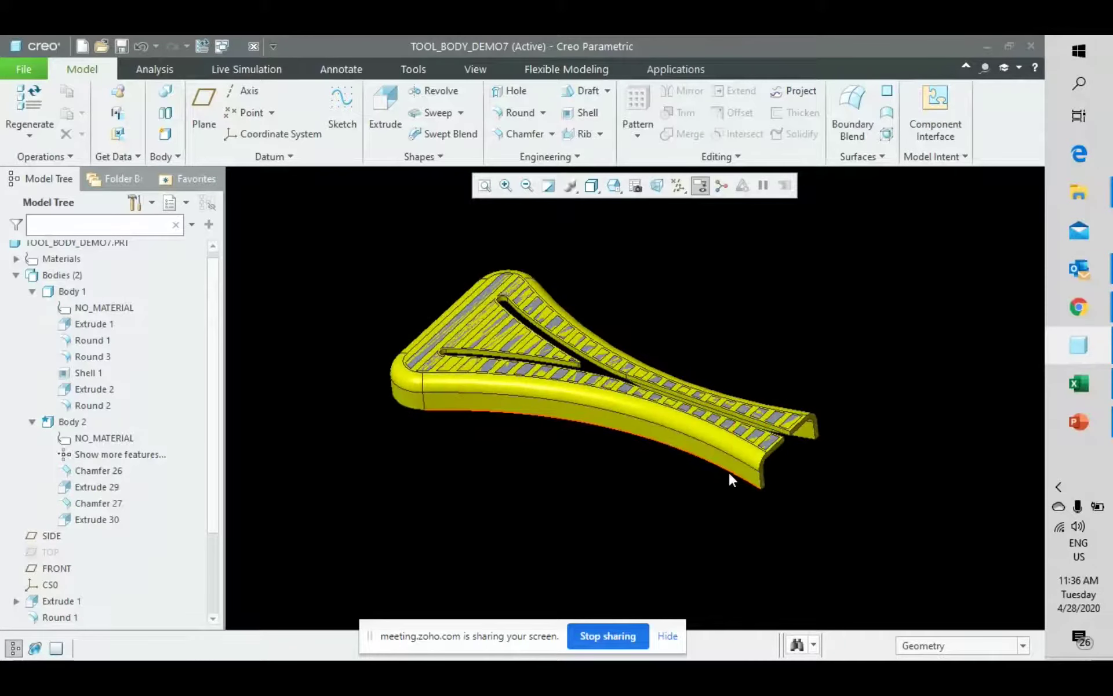
pyautogui.scroll(2, 729, 471)
# Step: Set the selection filter to Body and dismiss the selection filter hint
pyautogui.click(932, 645)
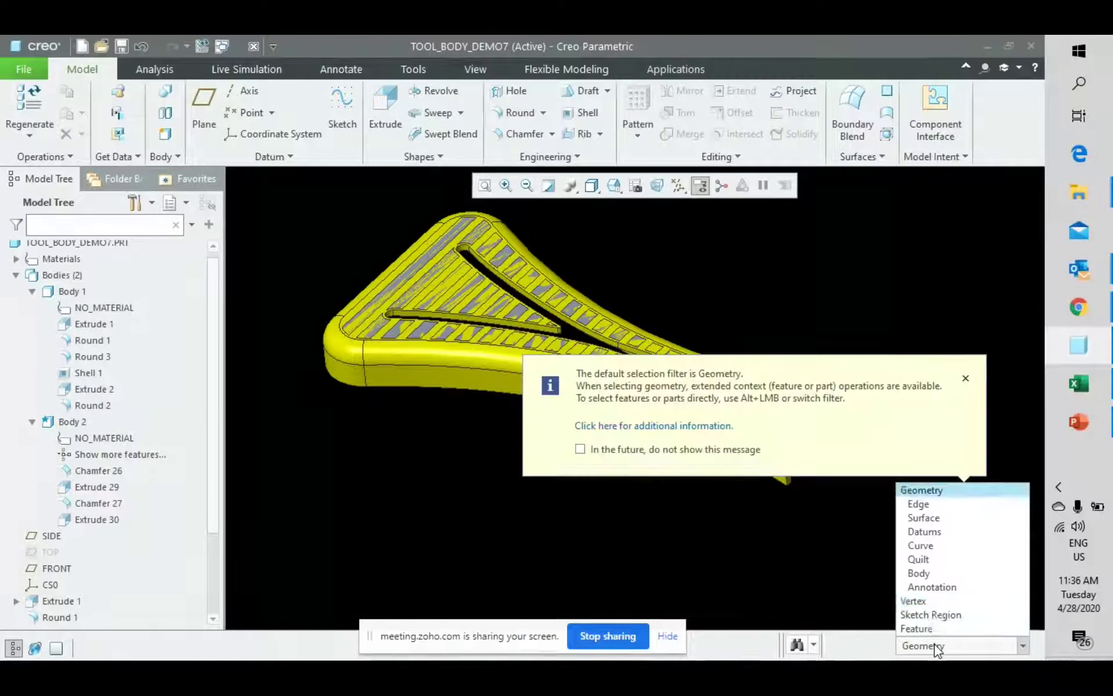
pyautogui.click(922, 573)
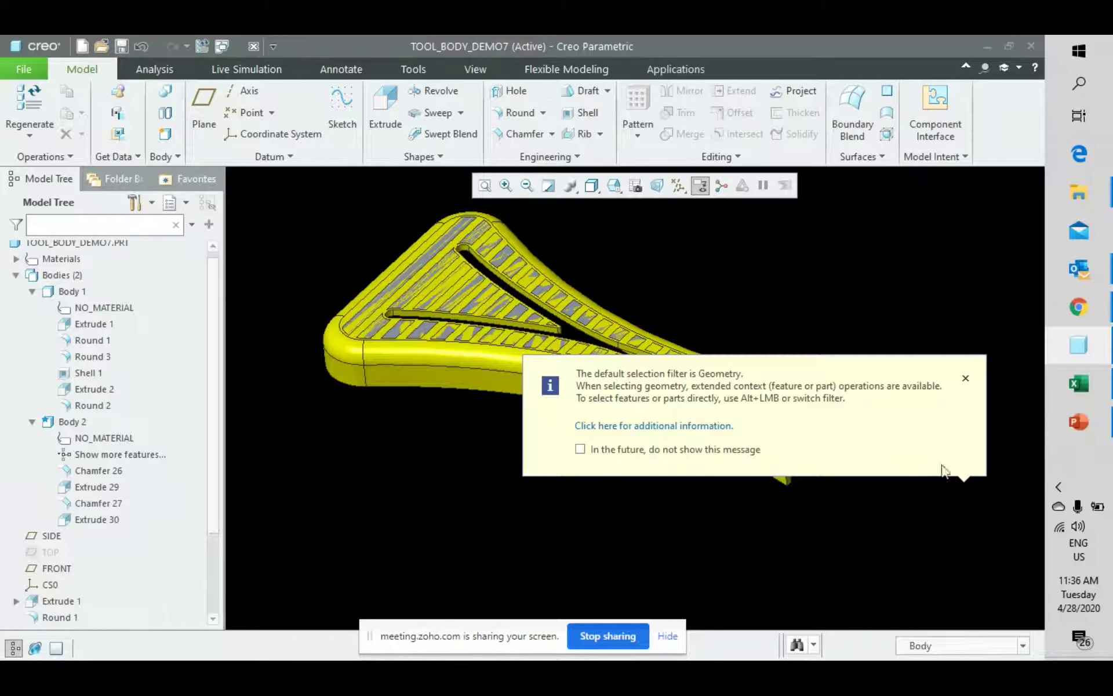
pyautogui.click(966, 380)
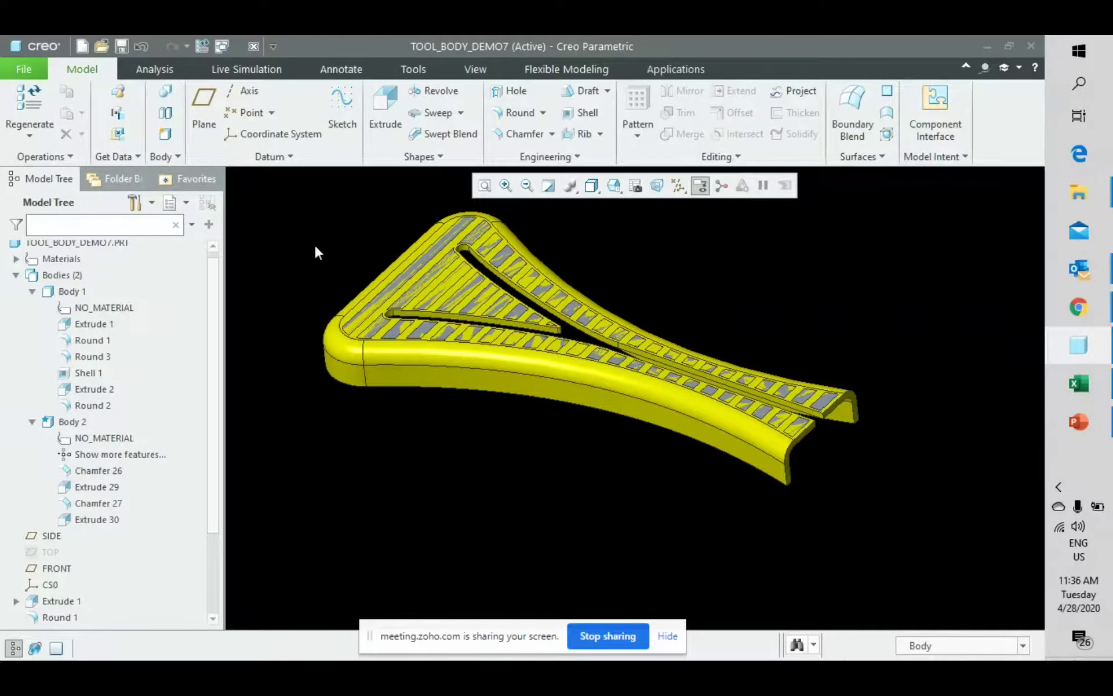
pyautogui.scroll(-2, 554, 464)
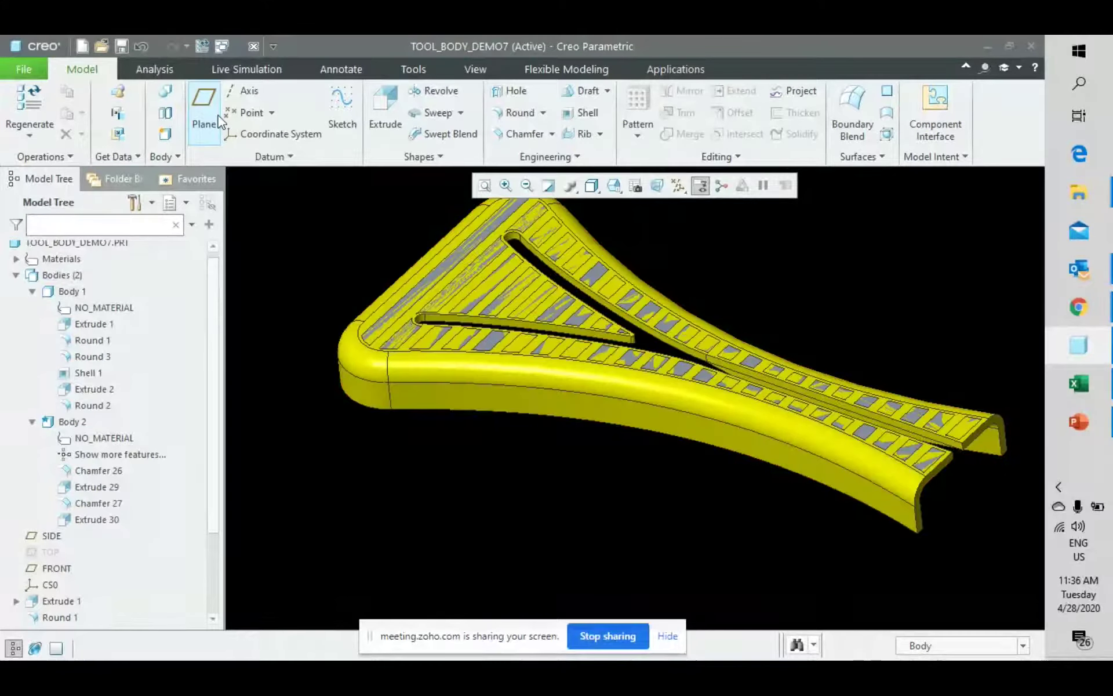
# Step: Subtract the bar body (Body 2) from the yellow tool body (Body 1) with a Boolean operation
pyautogui.click(166, 93)
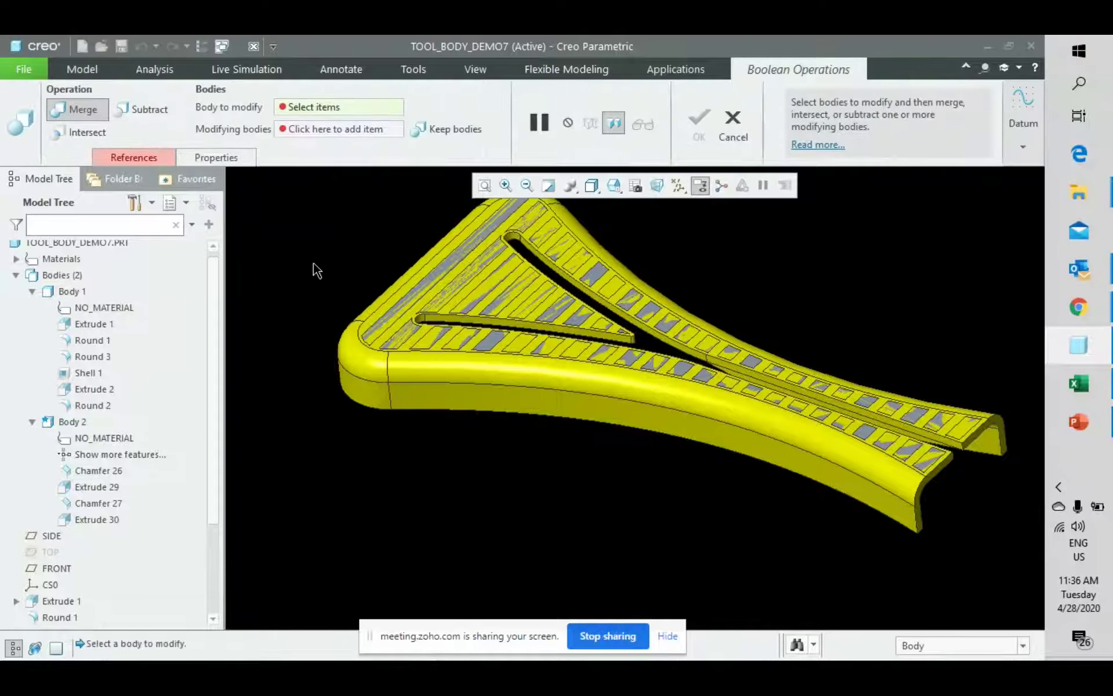
pyautogui.click(146, 110)
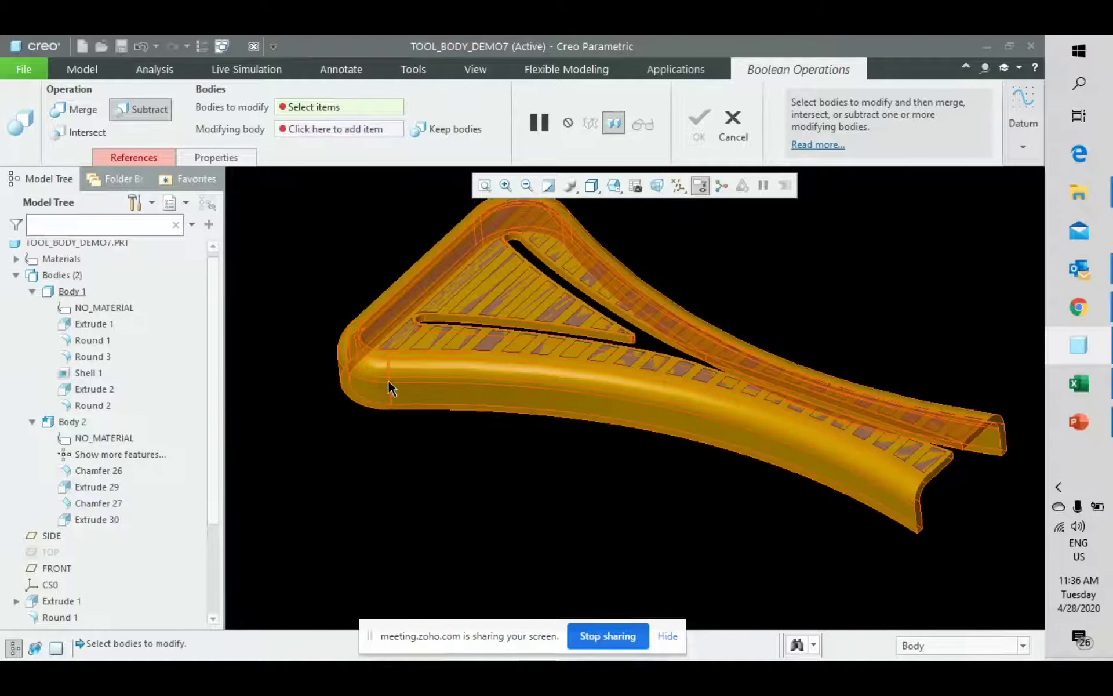
pyautogui.click(389, 384)
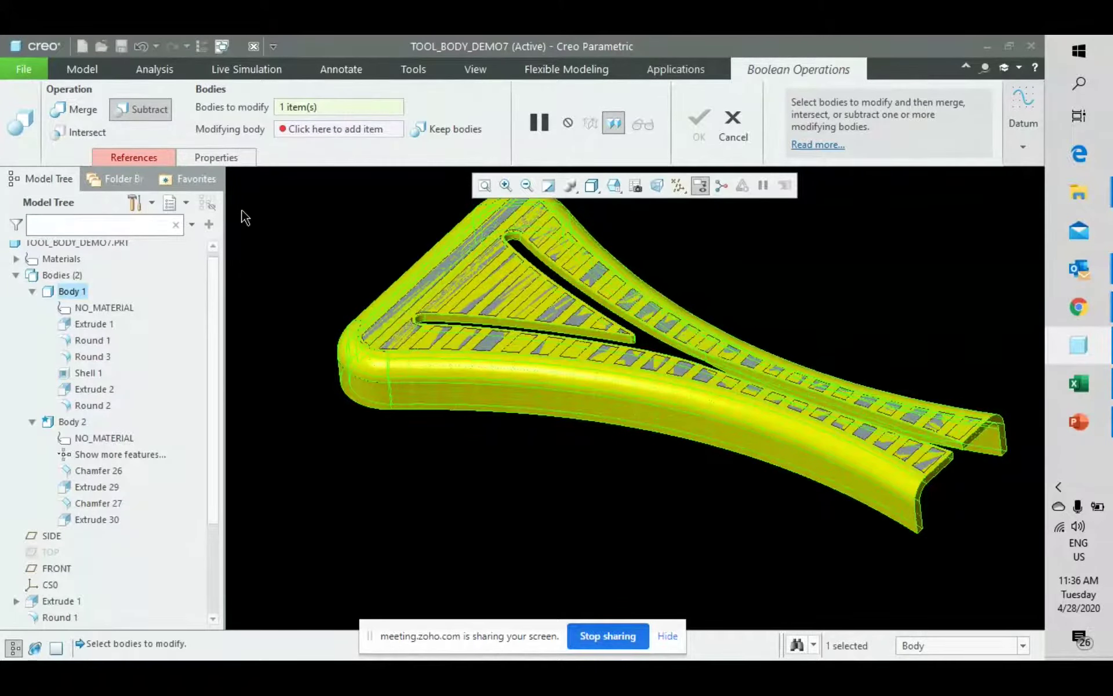
pyautogui.click(328, 128)
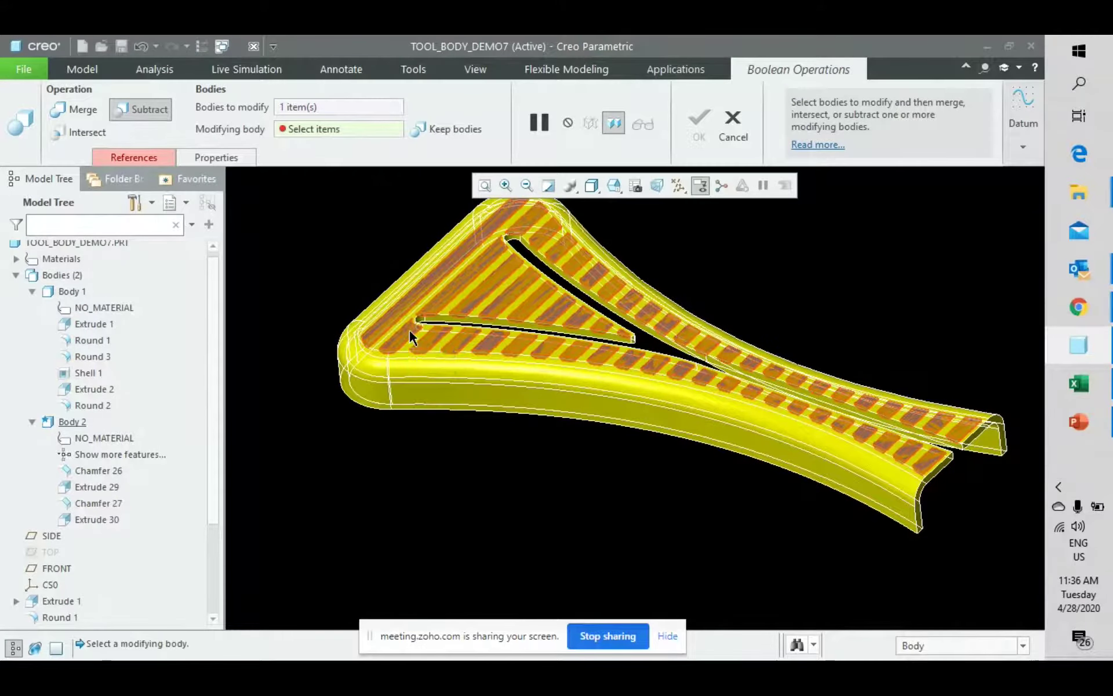
pyautogui.click(410, 334)
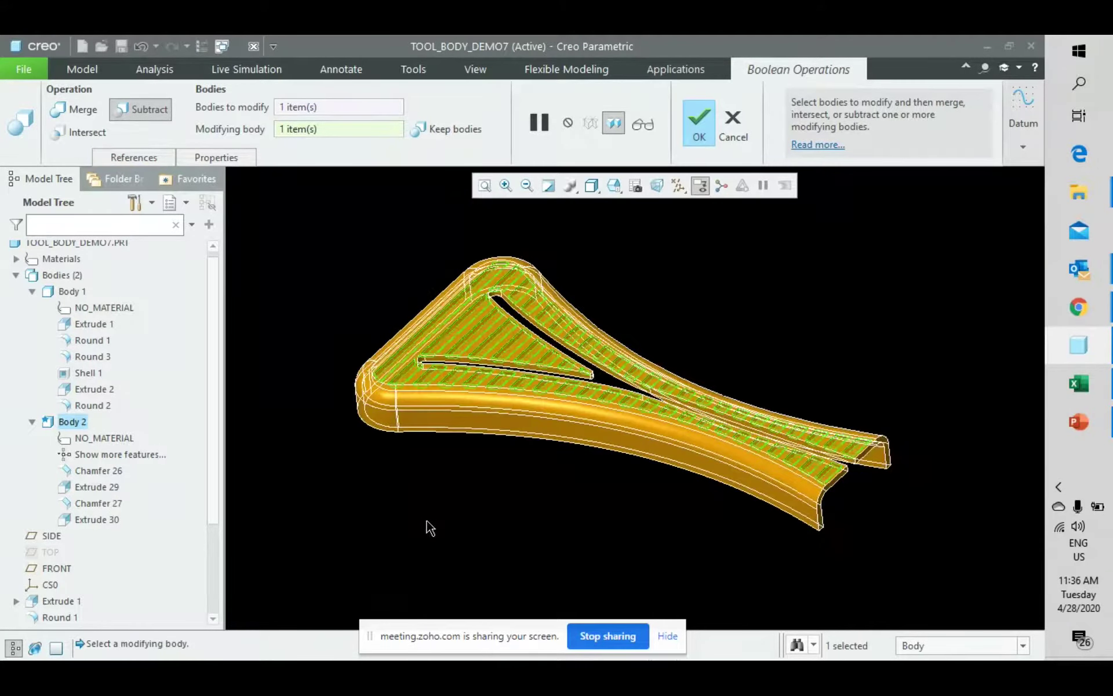
pyautogui.middleClick(664, 282)
pyautogui.click(674, 285)
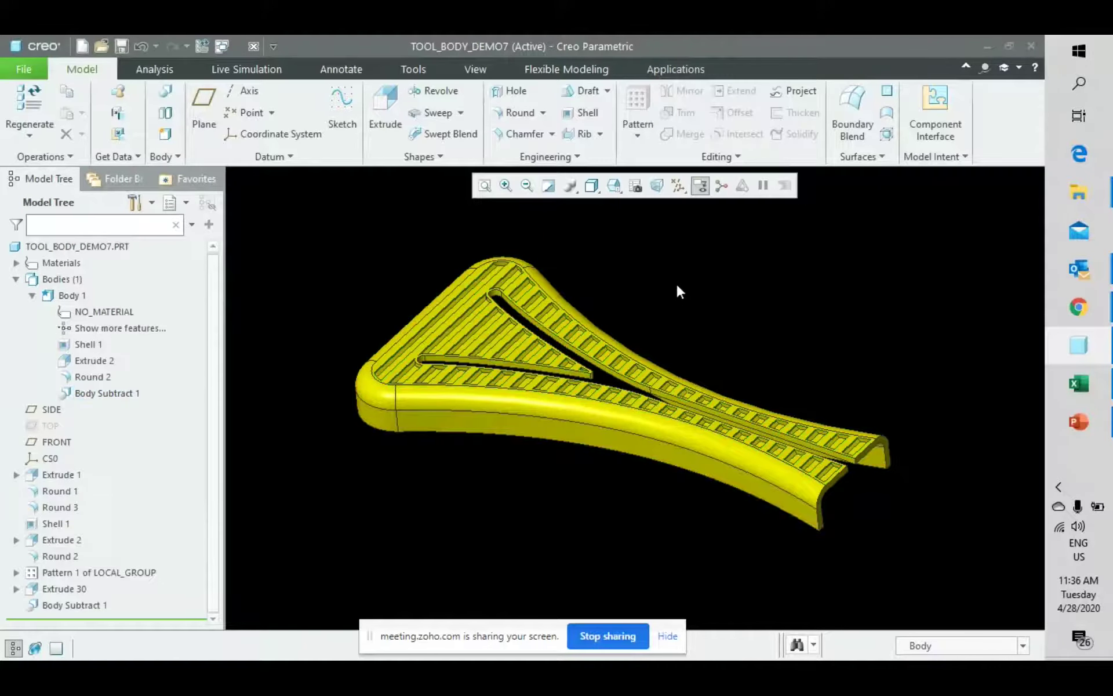
pyautogui.moveTo(676, 286); pyautogui.dragTo(505, 452, button='middle')
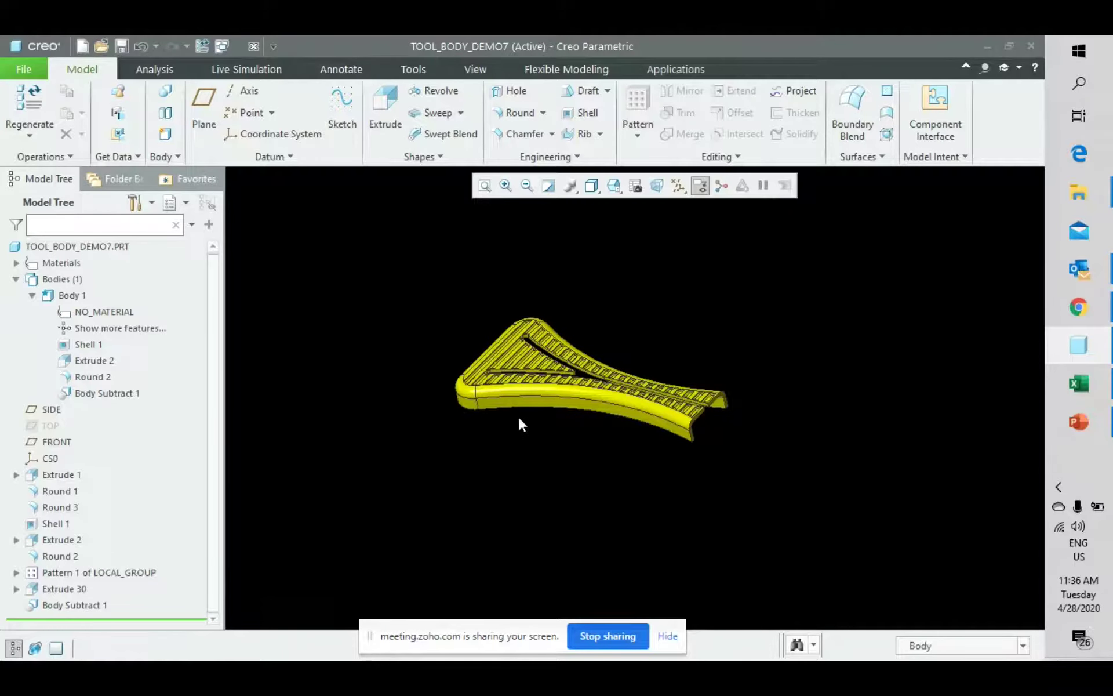
pyautogui.moveTo(518, 416); pyautogui.dragTo(500, 482, button='middle')
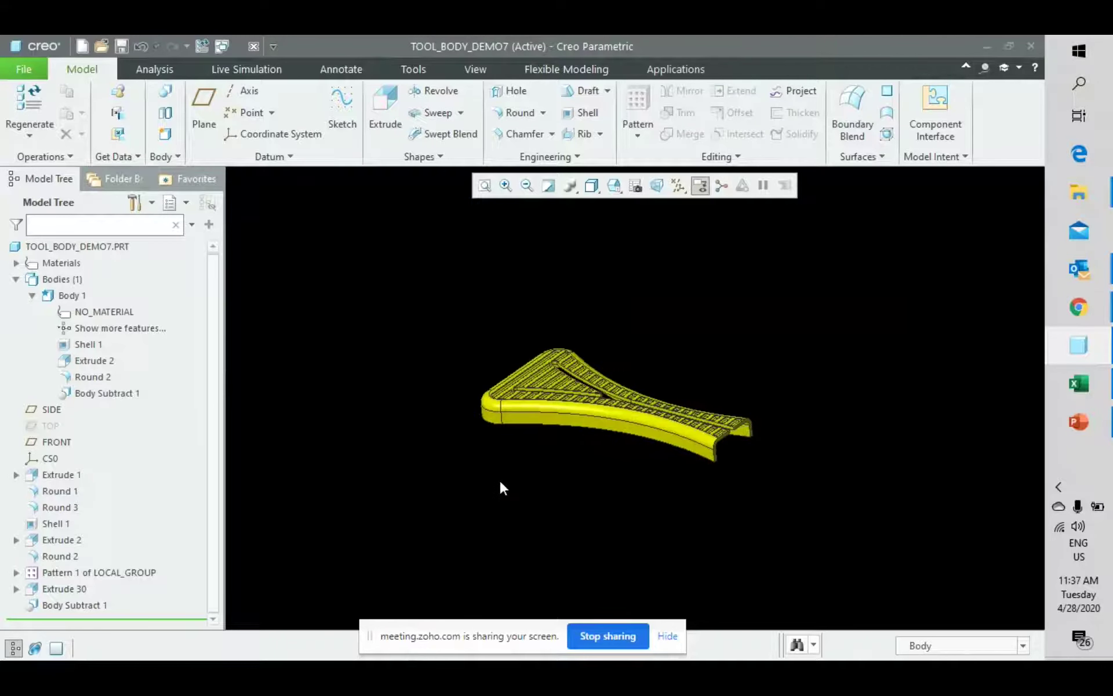
pyautogui.scroll(-3, 484, 418)
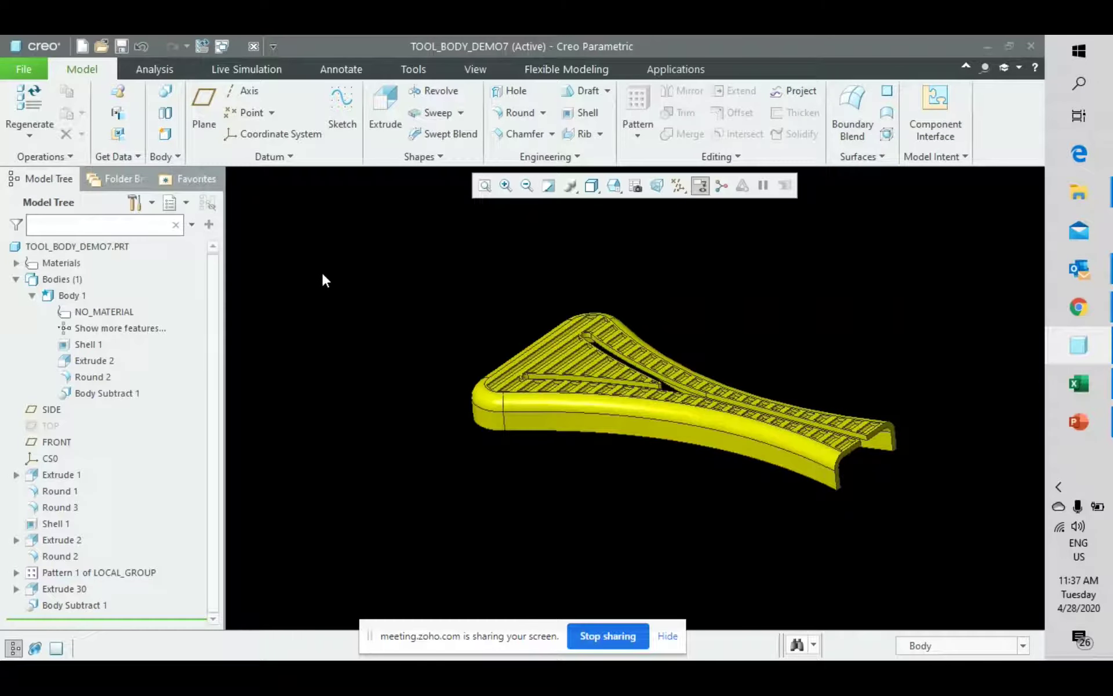
# Step: Create a new sheetmetal part without the default template, using the mmns_part_sheetmetal_abs template
pyautogui.click(82, 45)
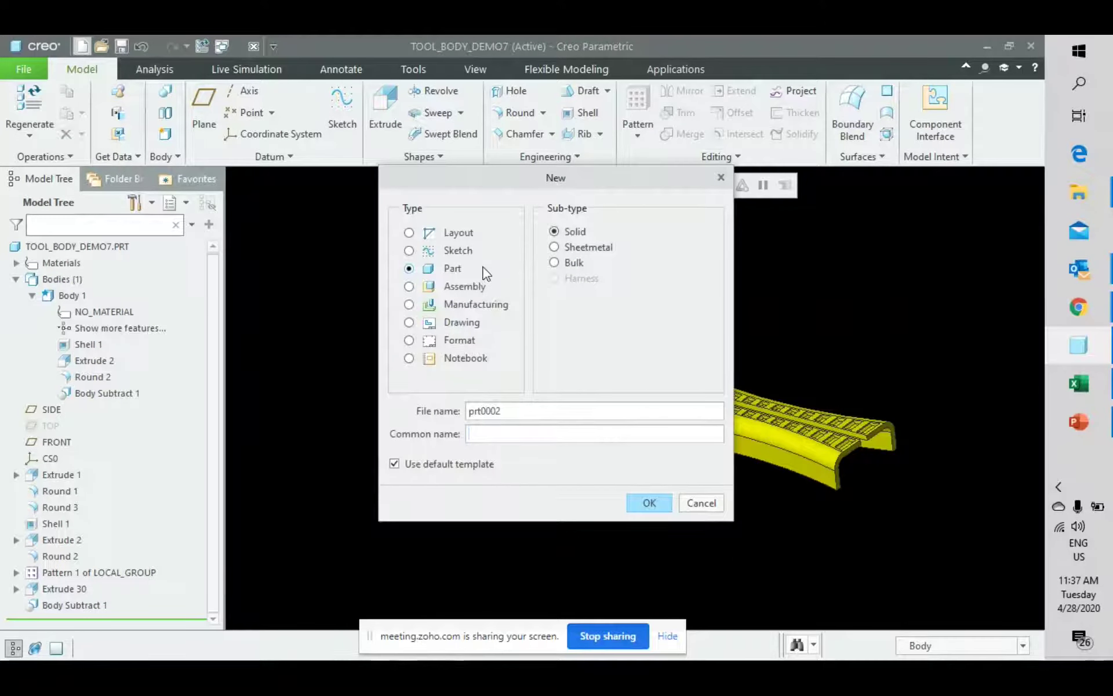
pyautogui.click(578, 251)
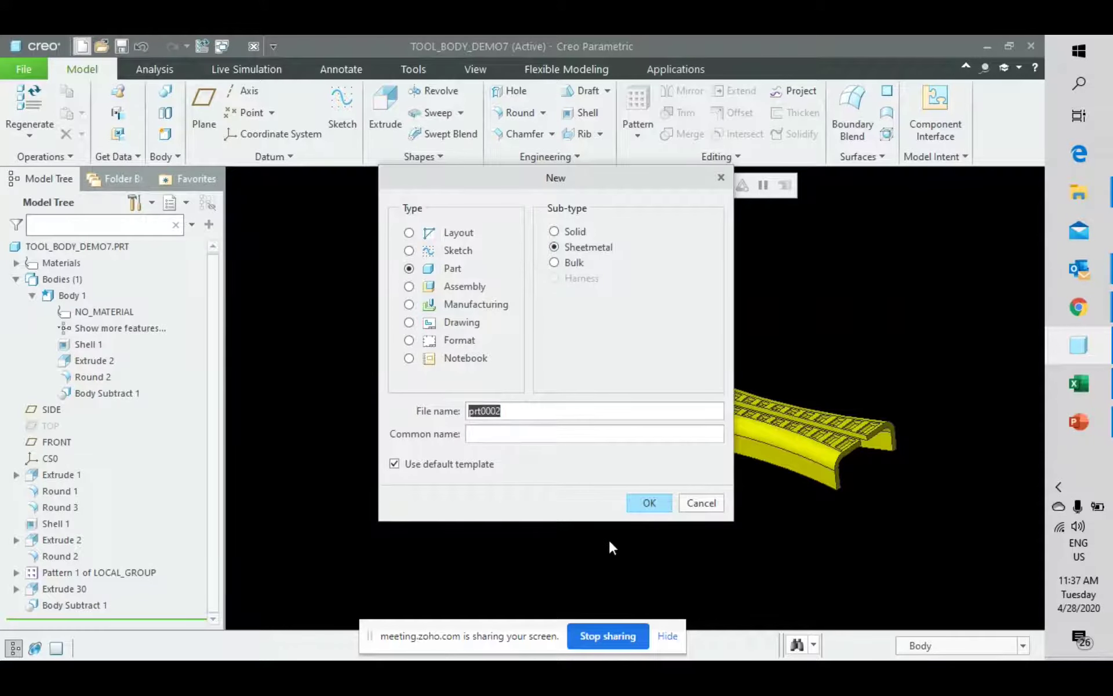
pyautogui.click(476, 467)
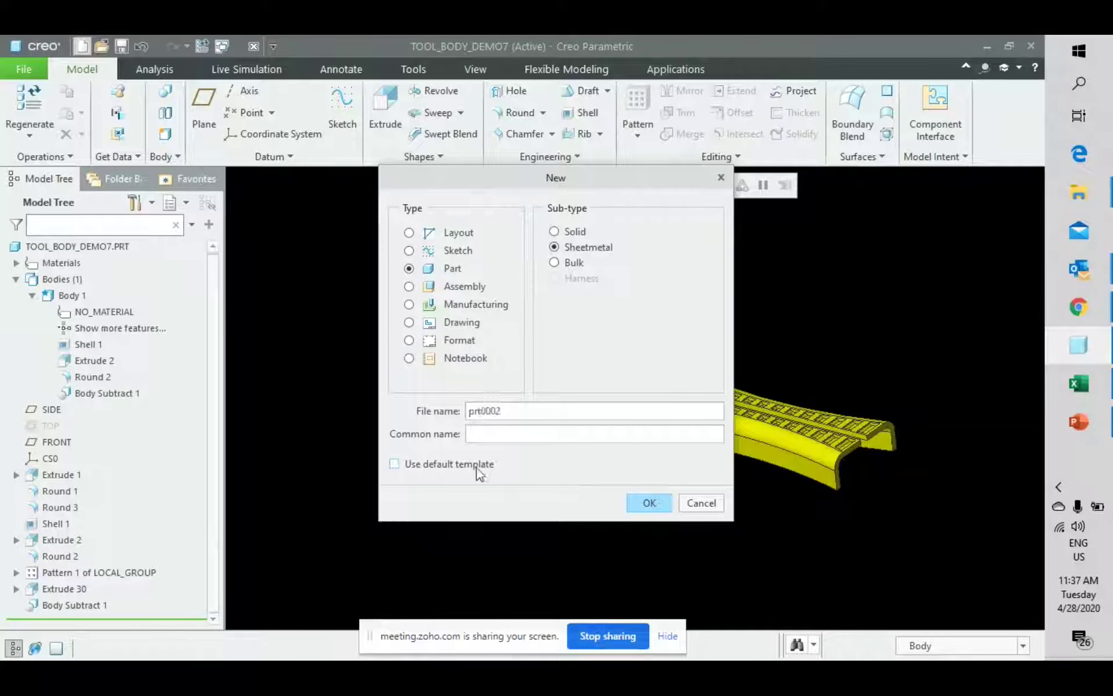
pyautogui.click(664, 499)
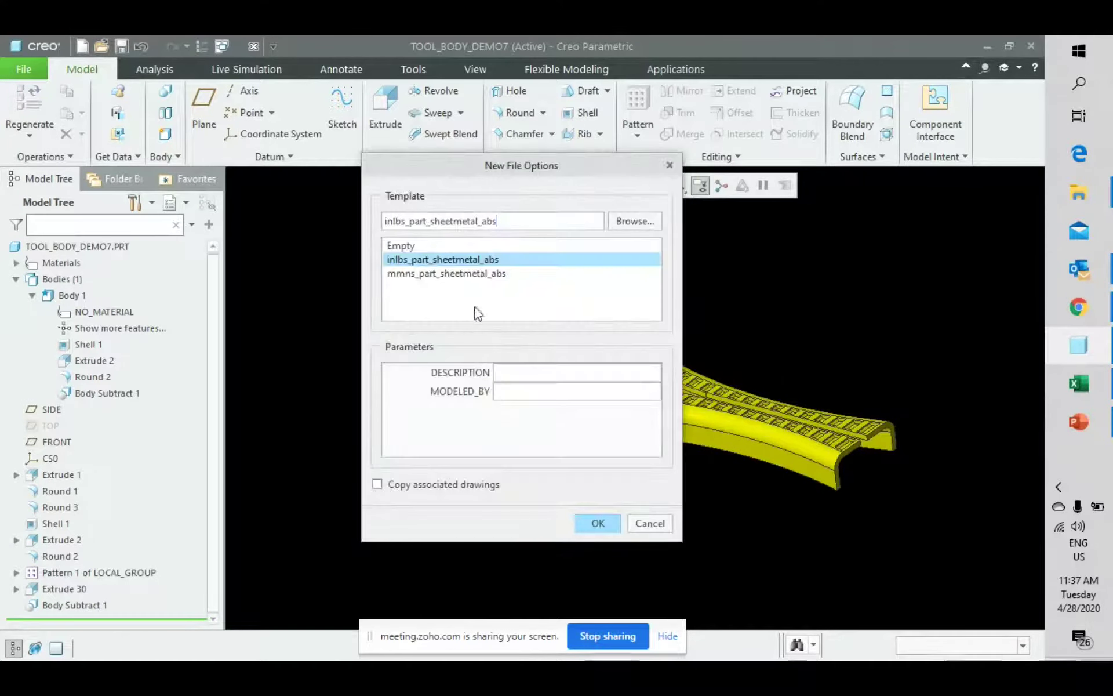
pyautogui.click(472, 275)
pyautogui.click(598, 523)
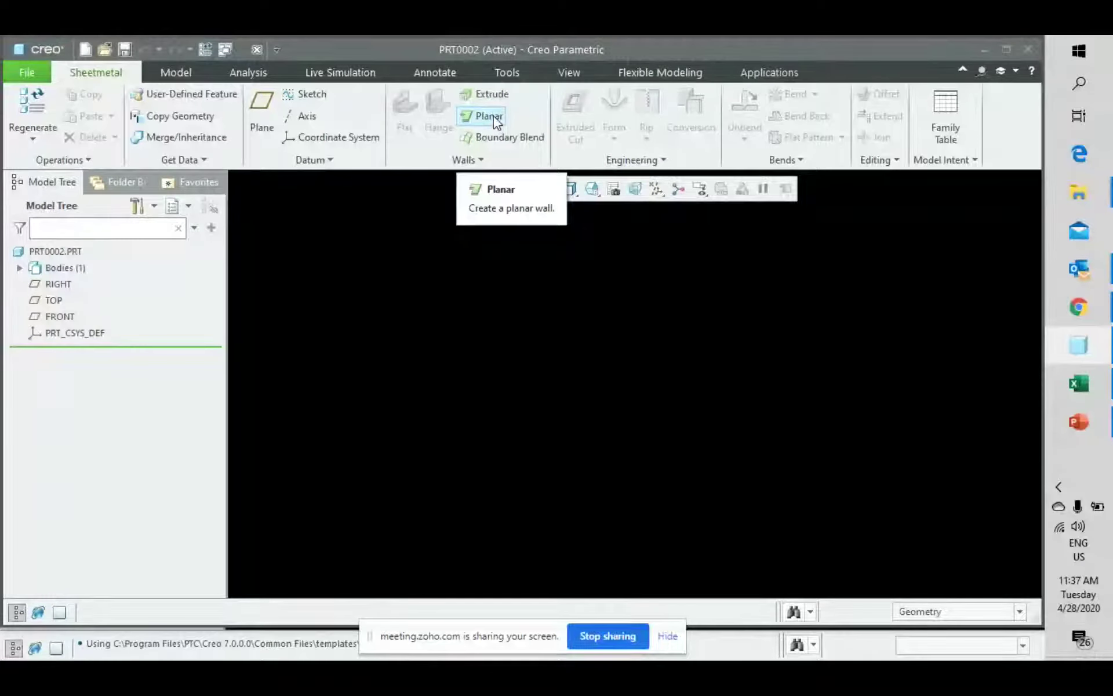
# Step: Start a planar wall on the TOP plane and sketch a center rectangle about the origin as its outline
pyautogui.click(489, 116)
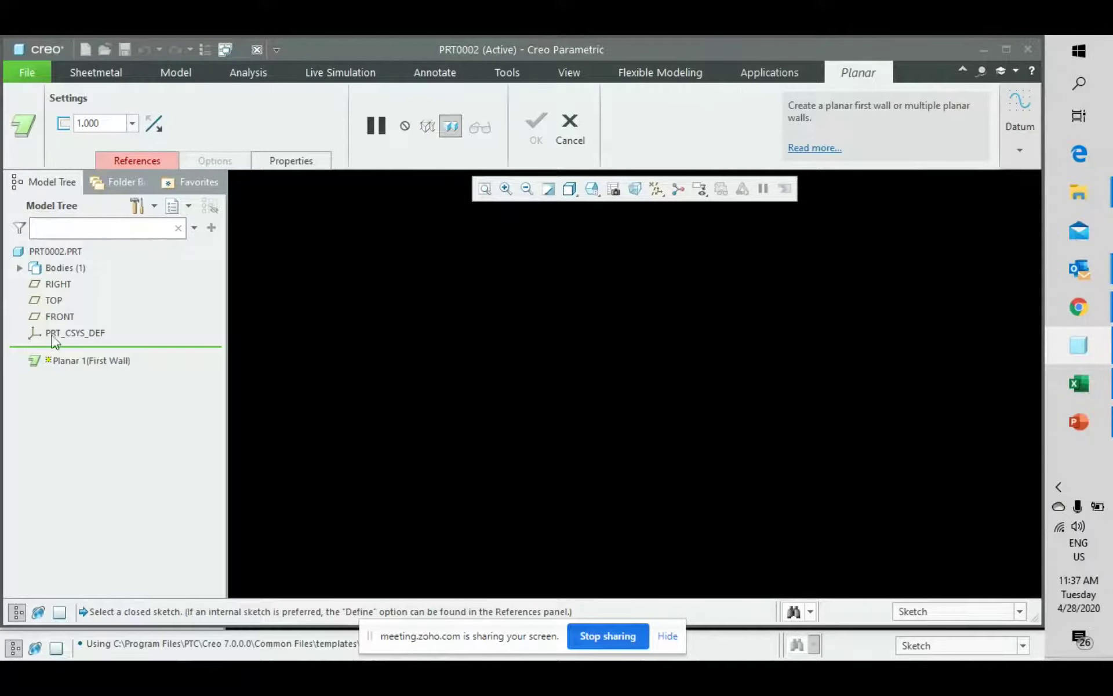
pyautogui.click(53, 299)
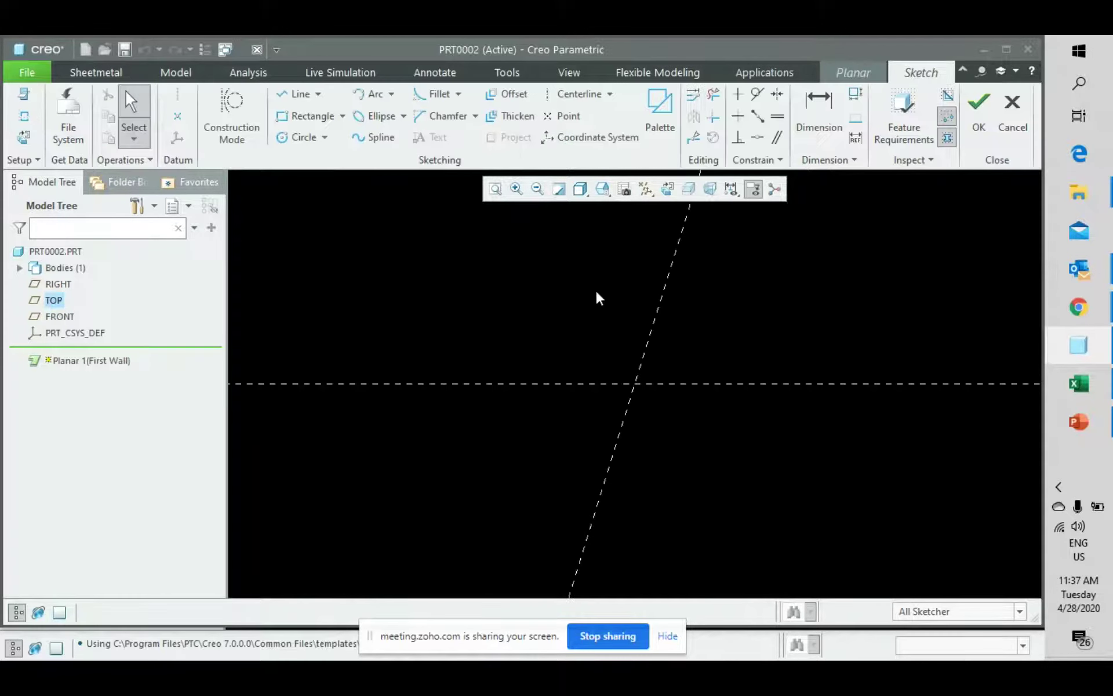
pyautogui.click(342, 116)
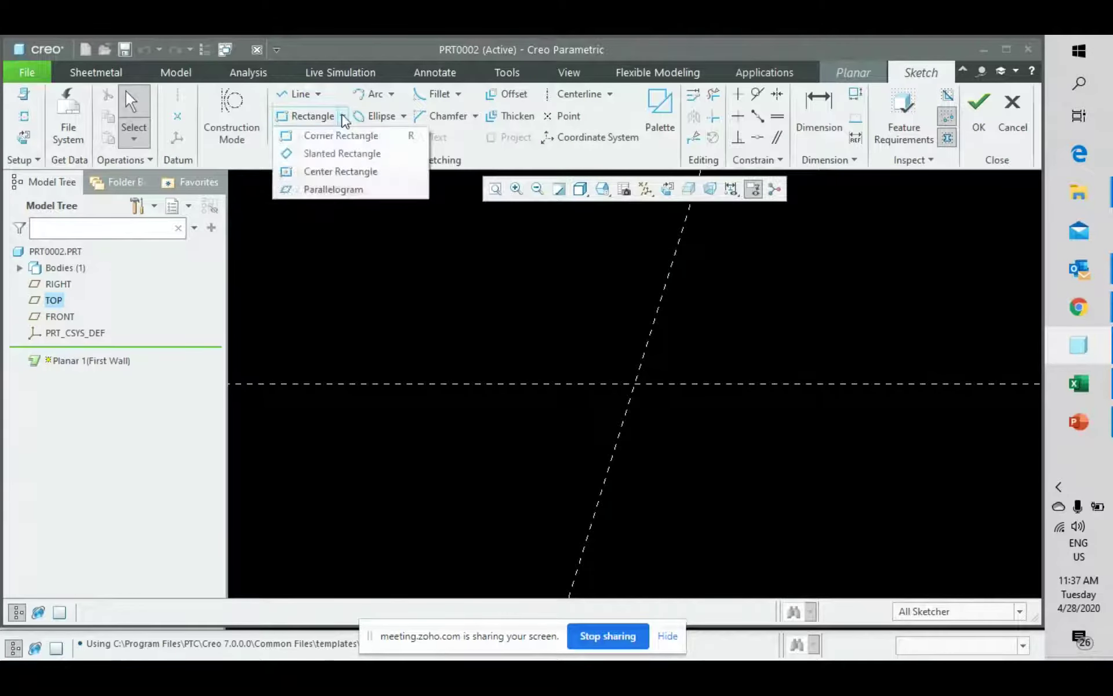
pyautogui.click(341, 172)
pyautogui.click(635, 383)
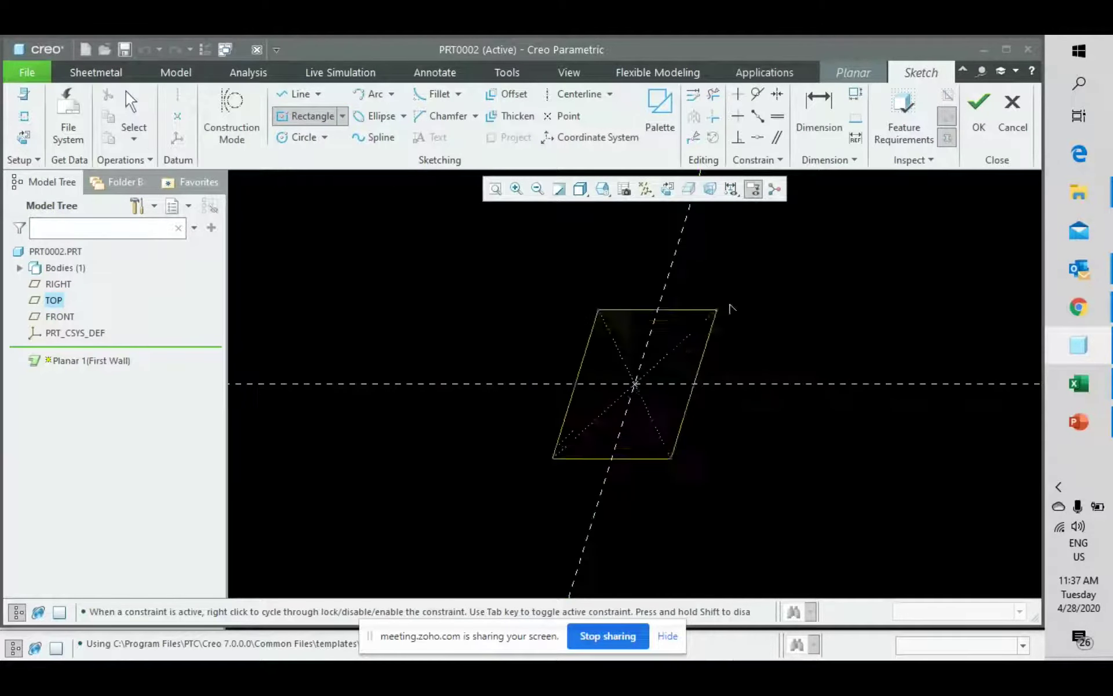
pyautogui.click(816, 265)
pyautogui.moveTo(855, 347); pyautogui.dragTo(858, 340, button='middle')
pyautogui.middleClick(863, 331)
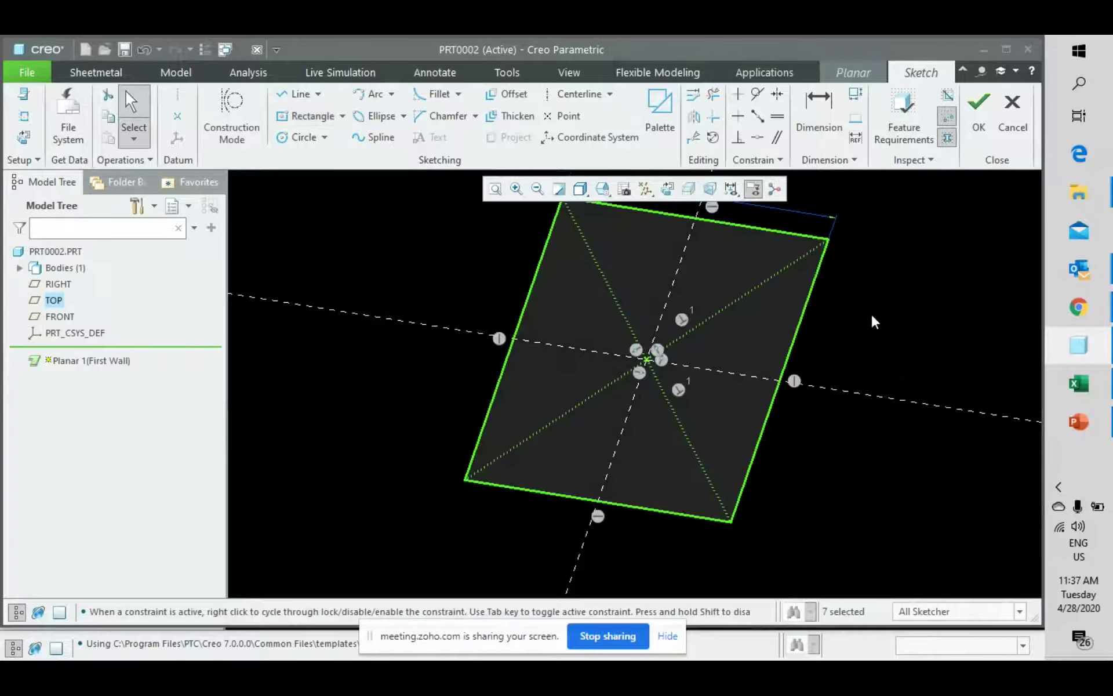
pyautogui.click(980, 110)
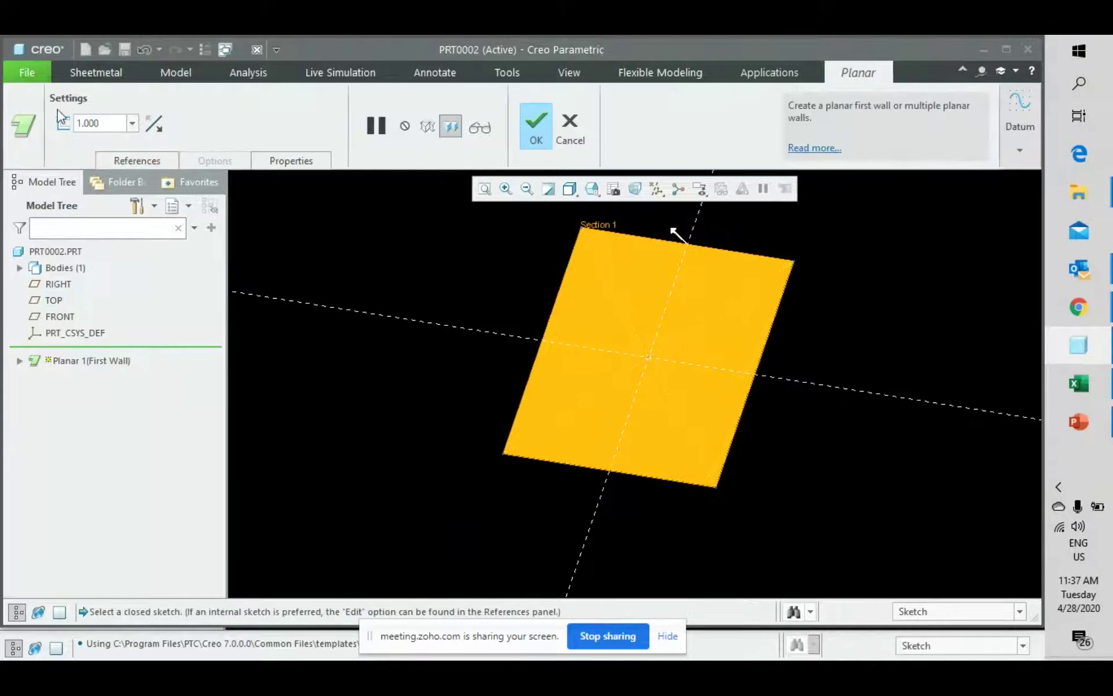
# Step: Set the planar wall's thickness to 2 mm and complete the wall
pyautogui.press('Return')
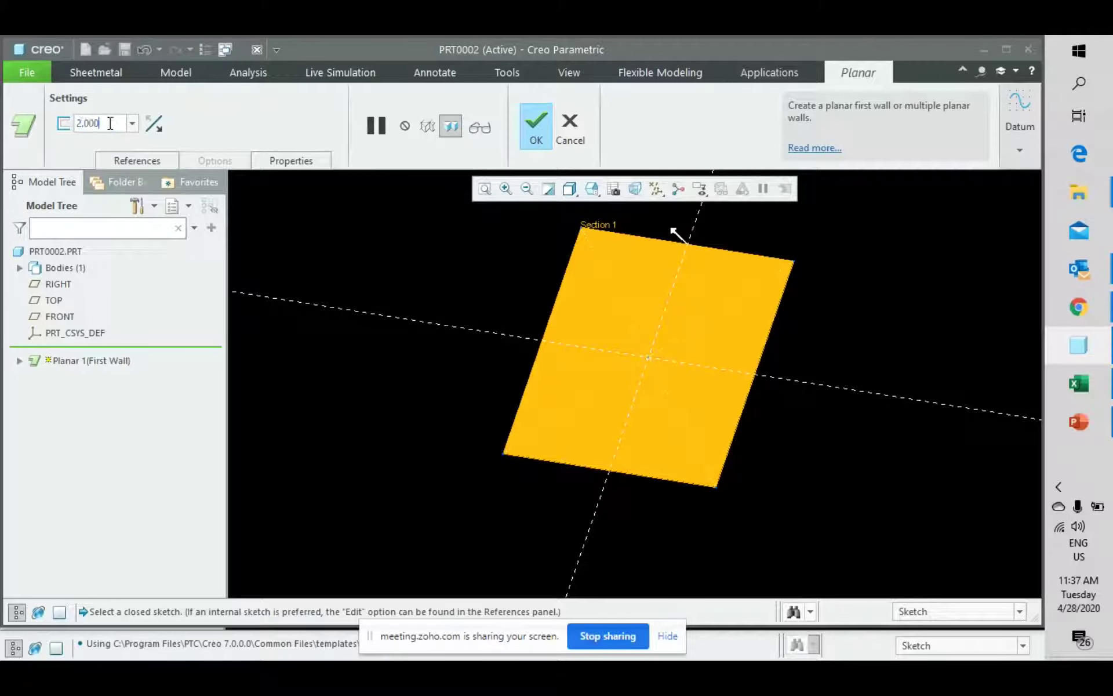
pyautogui.moveTo(526, 390); pyautogui.dragTo(503, 331, button='middle')
pyautogui.middleClick(489, 313)
# Step: Start a Sketched Form on the wall face and sketch a circle about 272 mm in diameter, centered on the horizontal reference and overhanging the wall edge
pyautogui.scroll(-3, 676, 339)
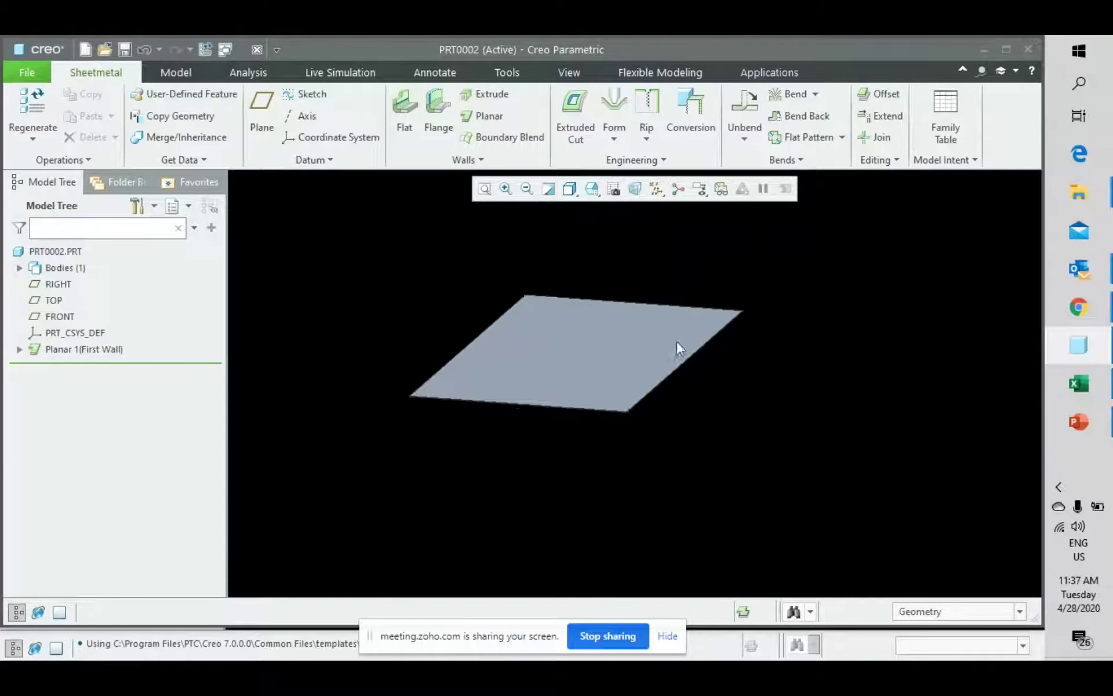
pyautogui.click(617, 139)
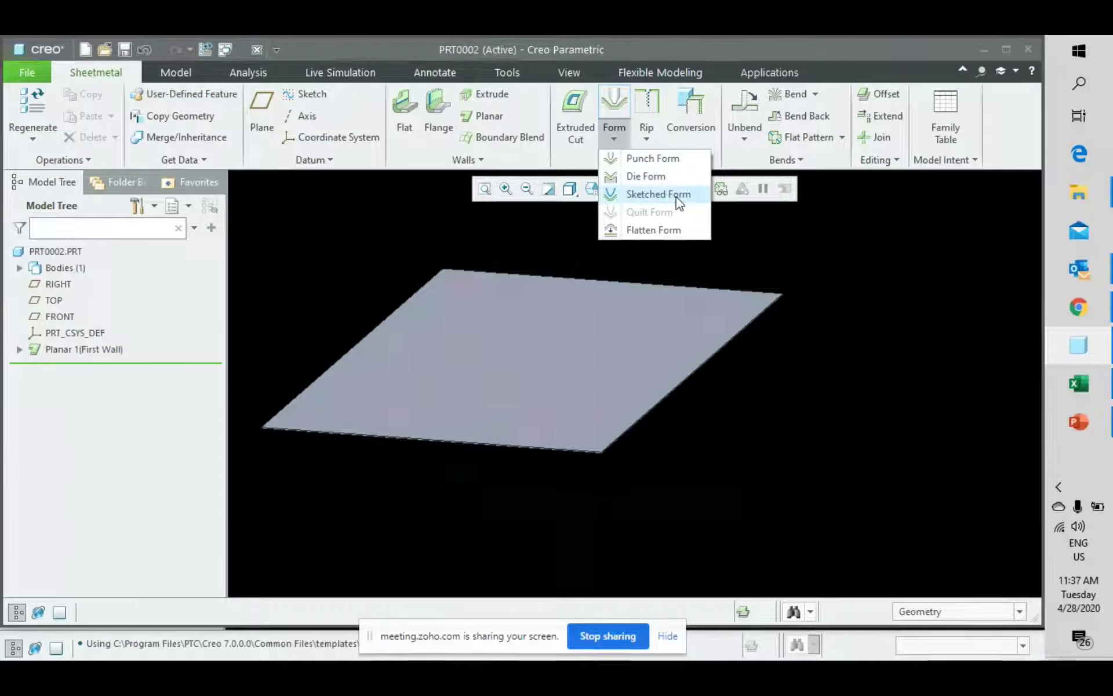
pyautogui.click(675, 199)
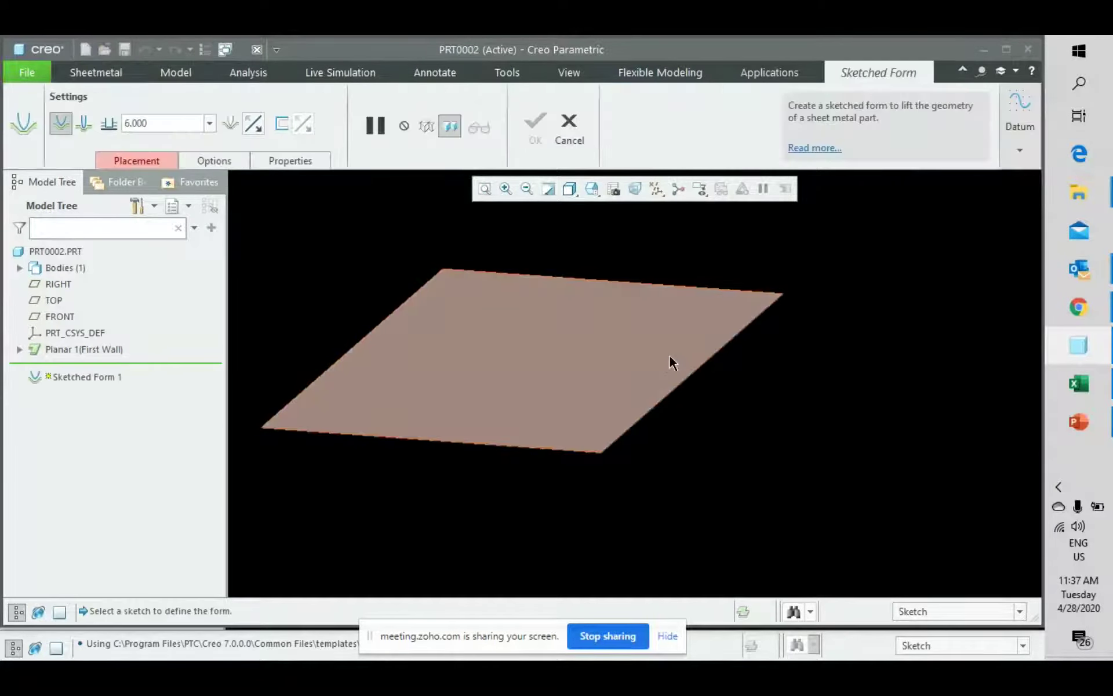
pyautogui.click(671, 363)
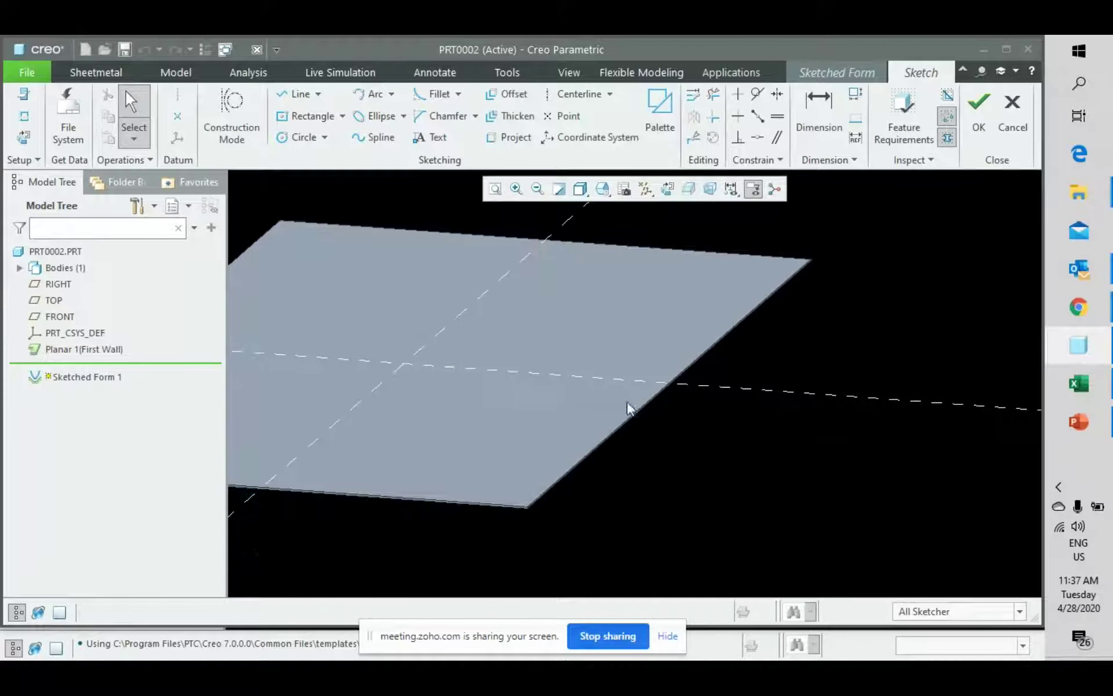
pyautogui.click(301, 137)
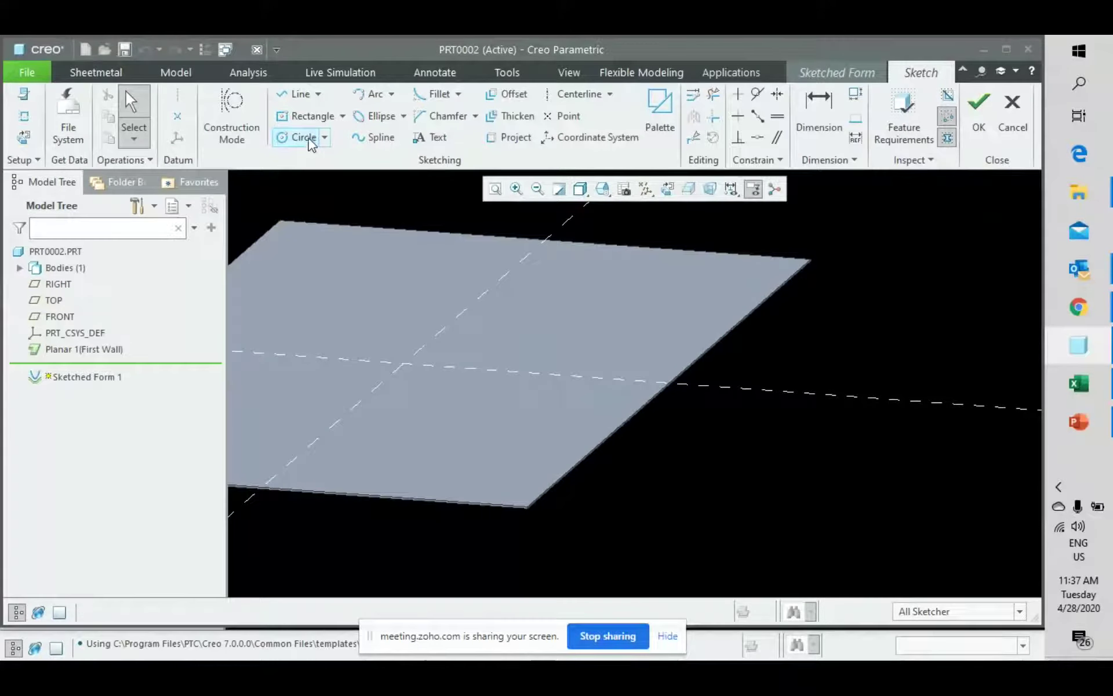
pyautogui.click(591, 378)
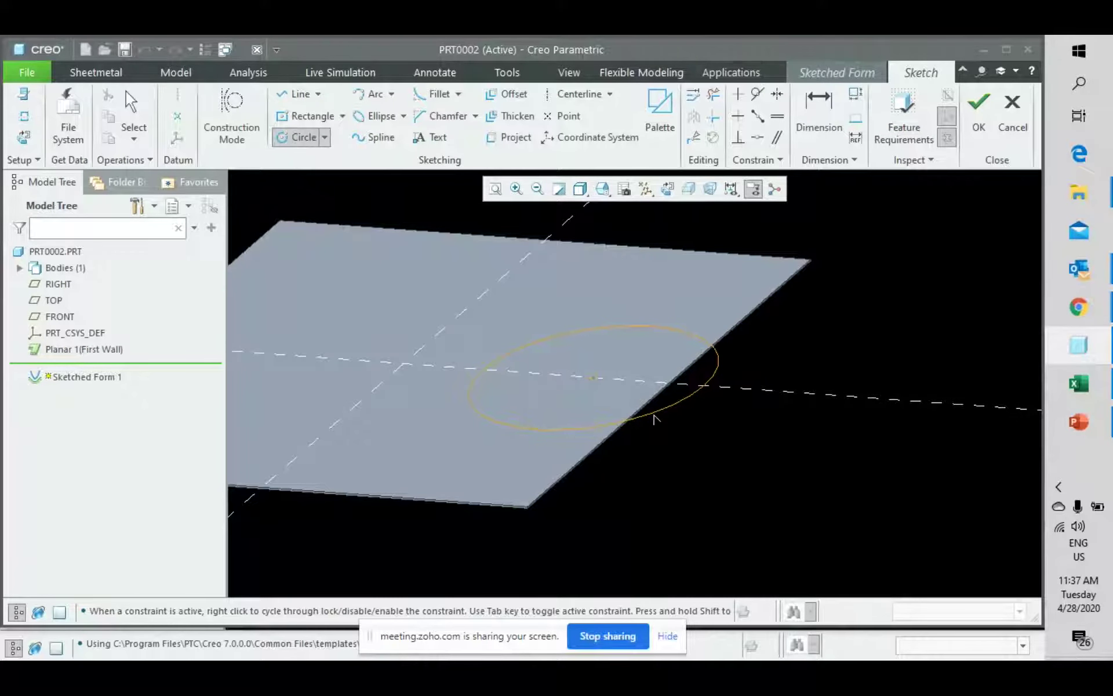
pyautogui.click(653, 419)
pyautogui.middleClick(663, 449)
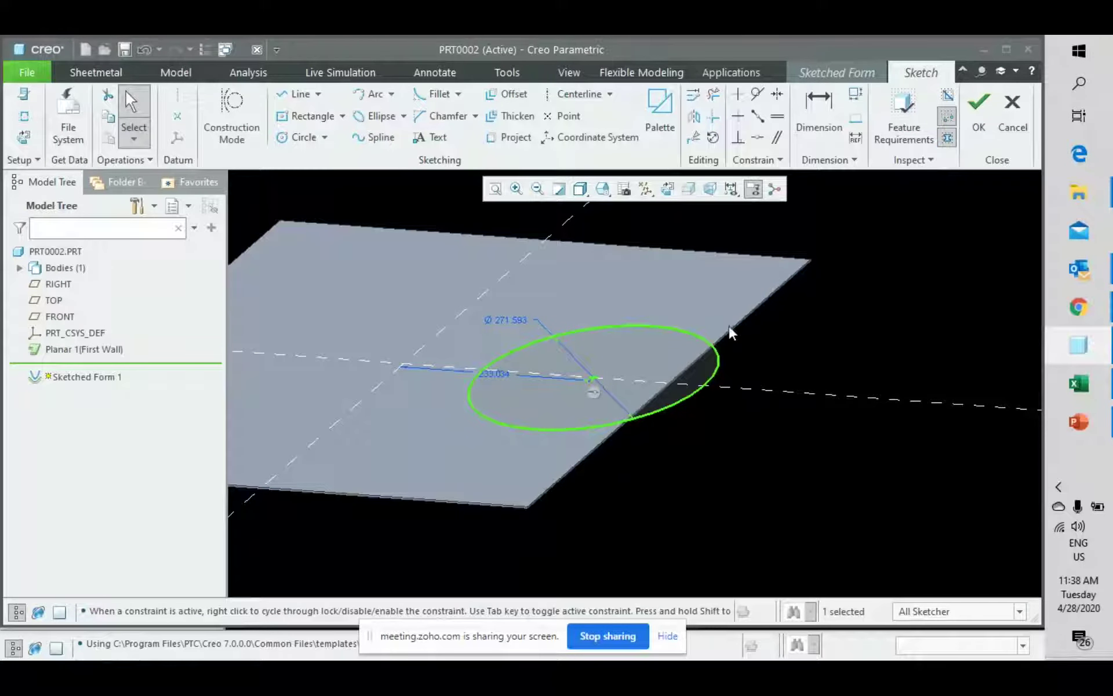
pyautogui.click(983, 125)
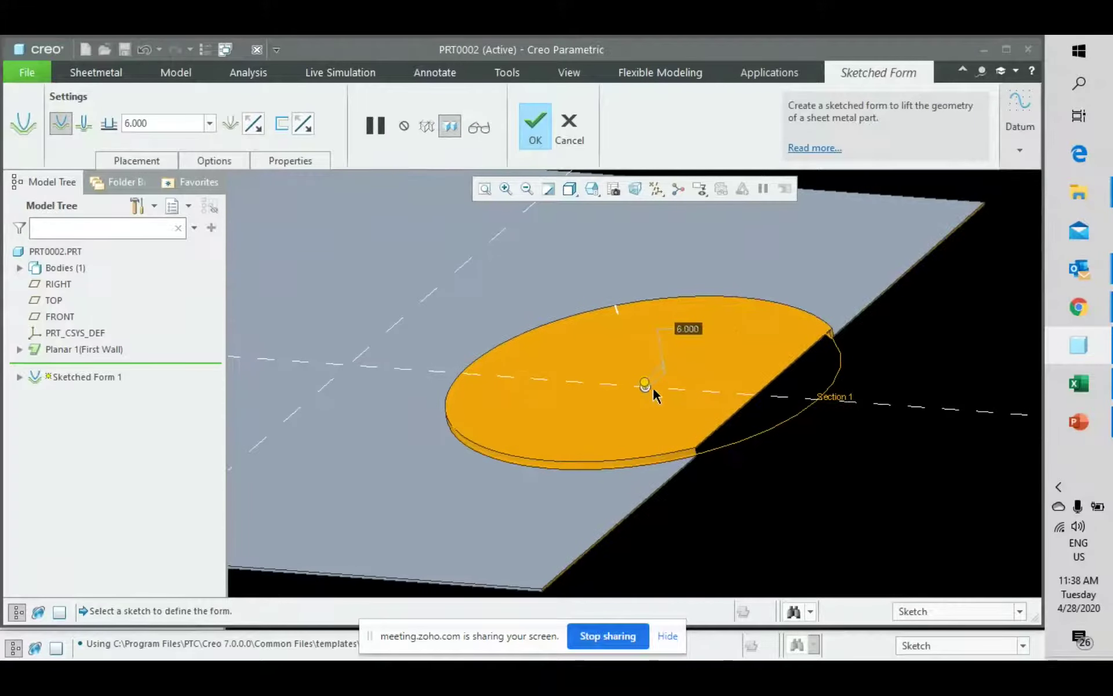
# Step: Raise the form to a height of about 109.6 mm and round its nonplacement and placement edges with an inside radius of [Thickness]
pyautogui.moveTo(644, 383); pyautogui.dragTo(618, 246)
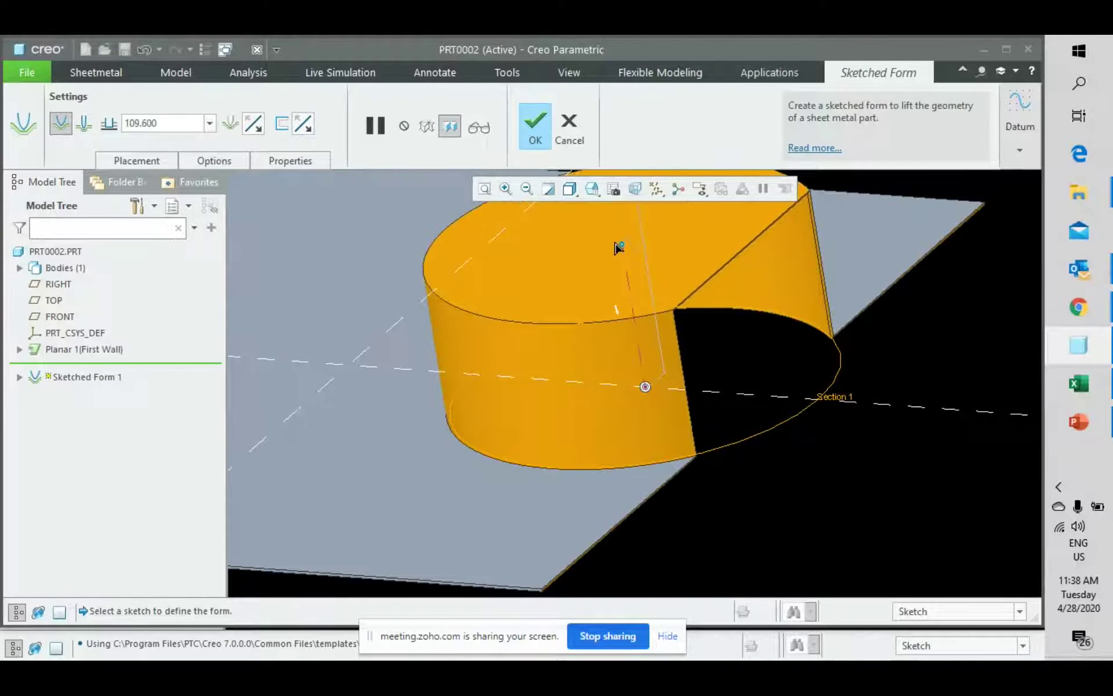
pyautogui.scroll(-1, 638, 439)
pyautogui.scroll(-1, 641, 439)
pyautogui.click(205, 162)
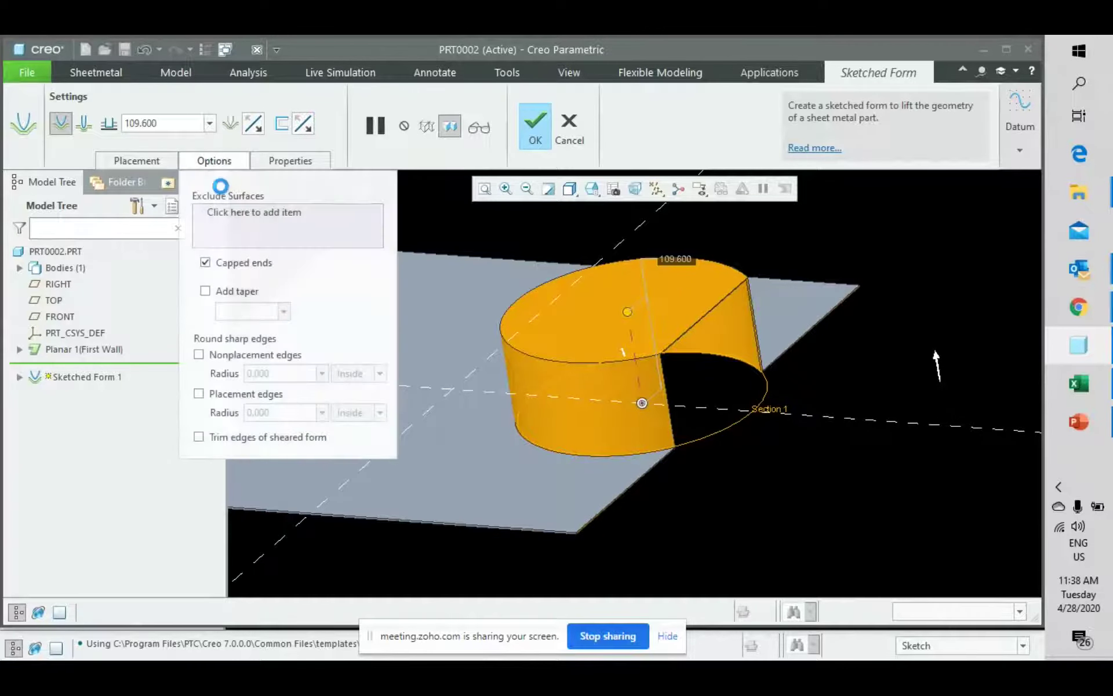
pyautogui.click(223, 355)
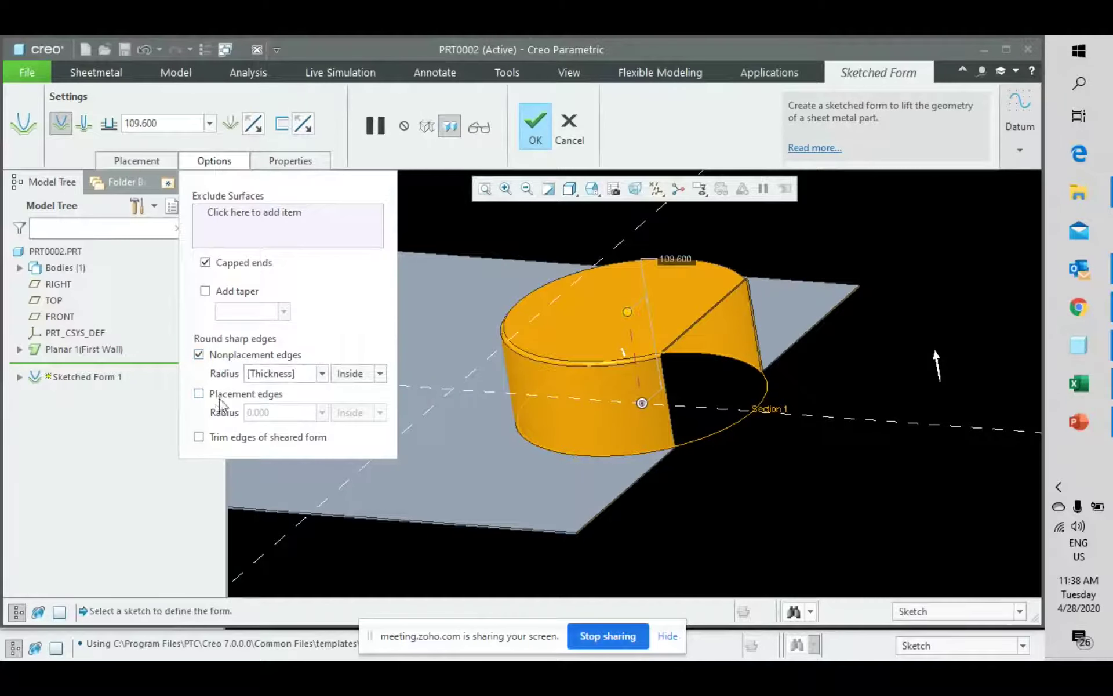
pyautogui.click(228, 397)
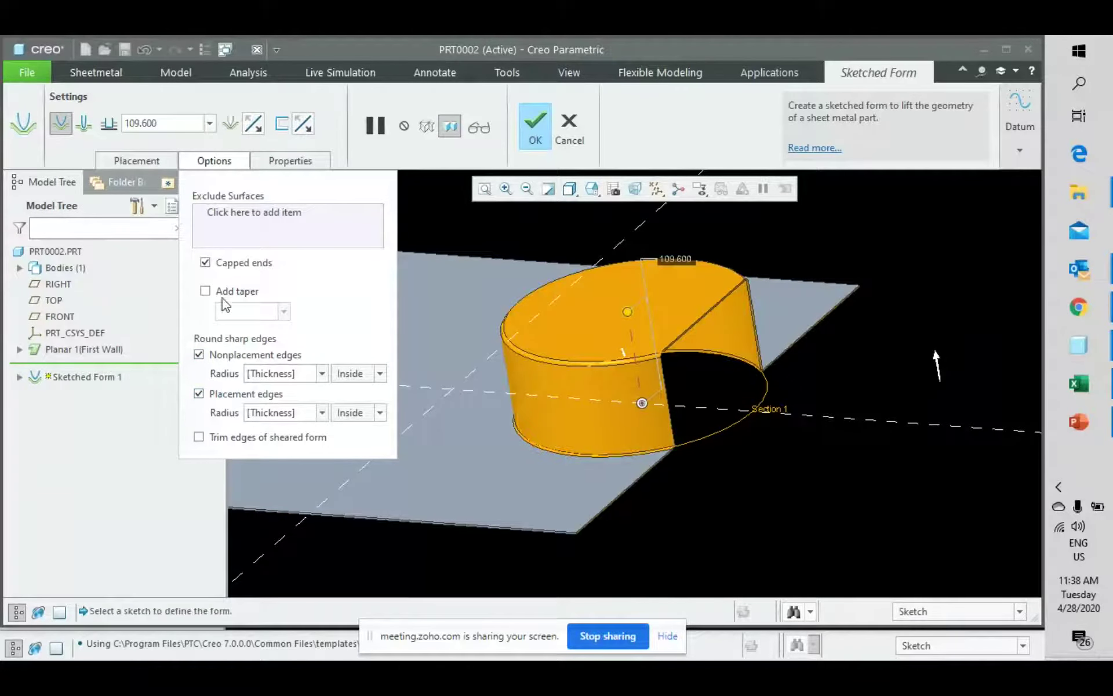
# Step: Add a taper of 5 degrees to the sketched form
pyautogui.click(205, 290)
pyautogui.scroll(2, 610, 363)
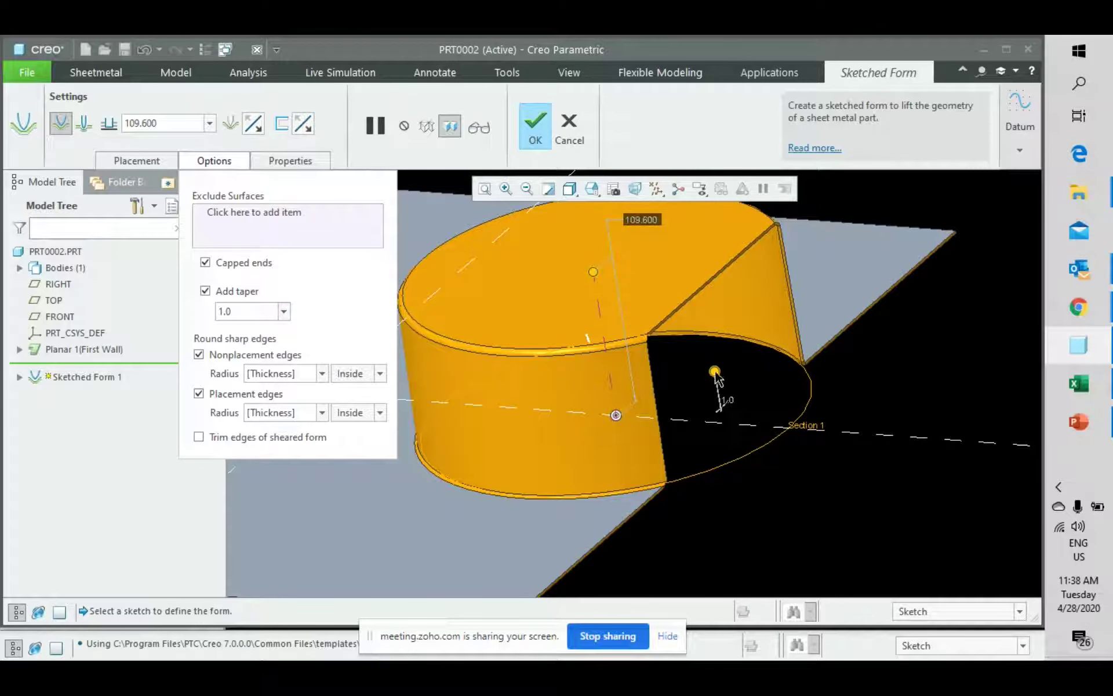
pyautogui.click(715, 375)
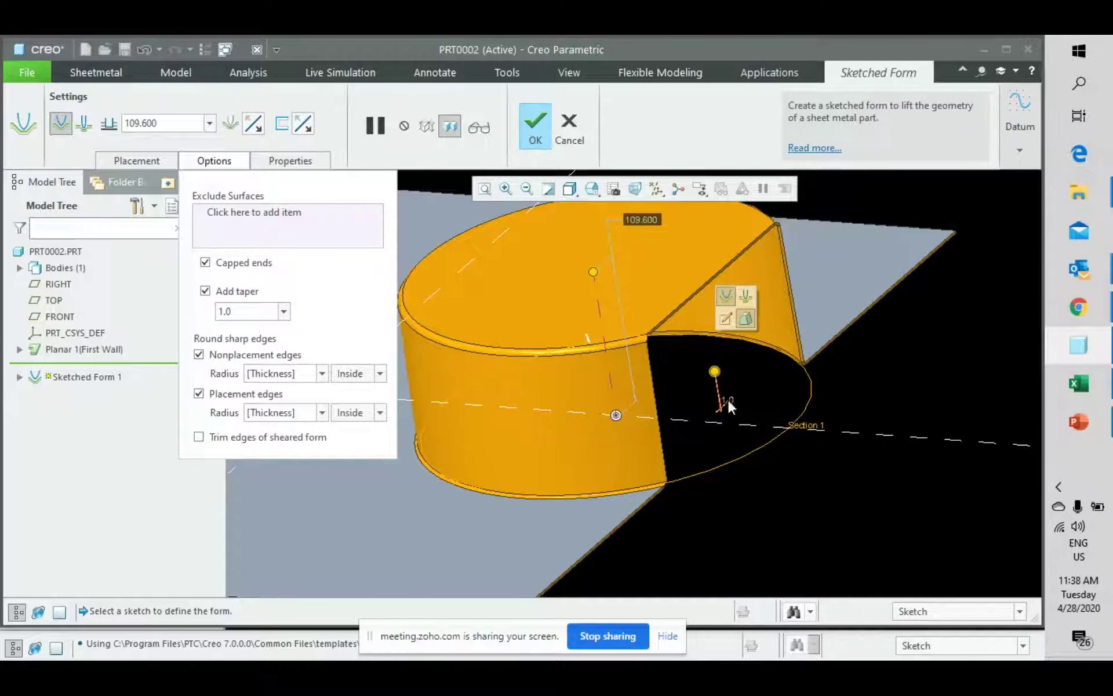
pyautogui.doubleClick(728, 400)
pyautogui.press('Return')
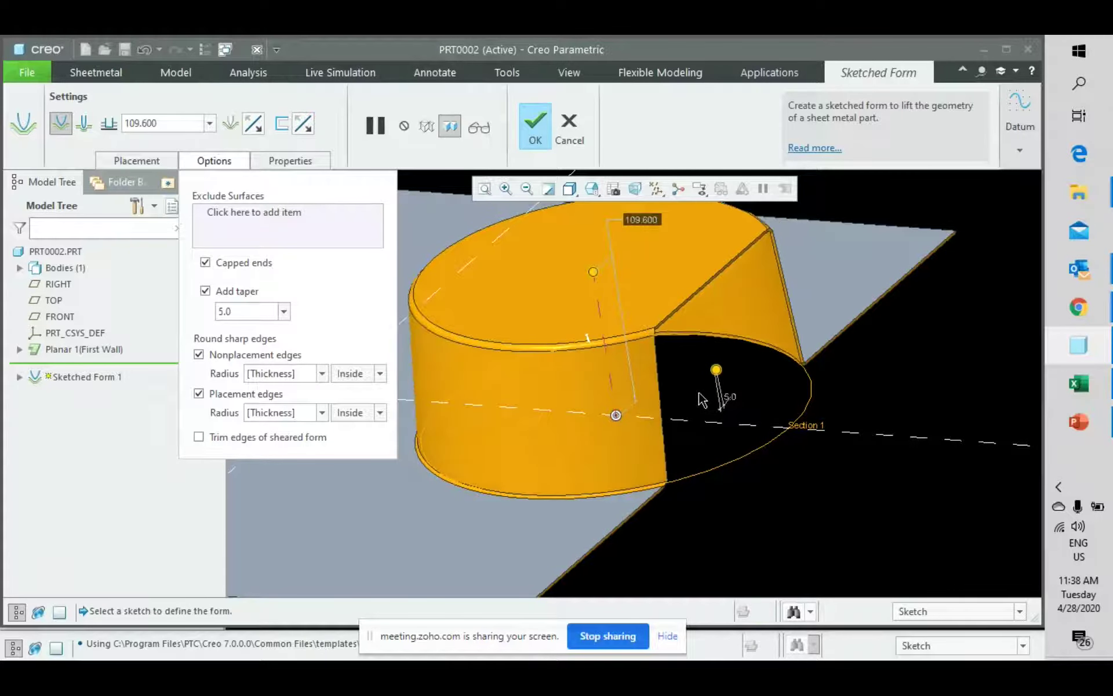
# Step: Examine the form's rounded corner at the open wall edge and complete the sketched form
pyautogui.scroll(10, 684, 330)
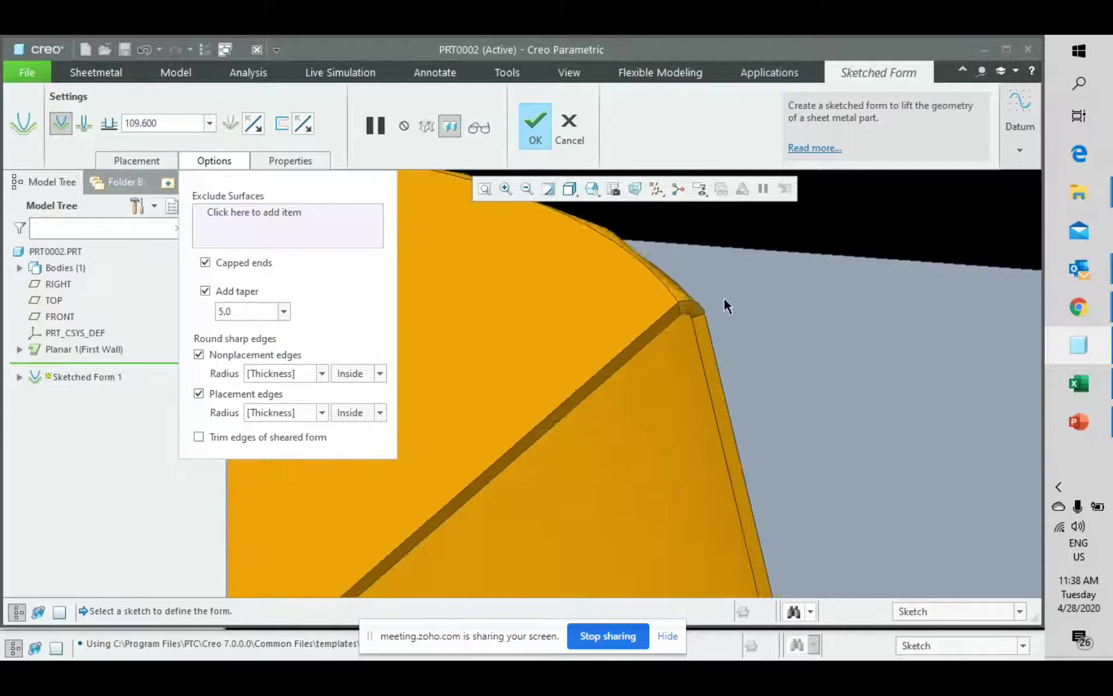
pyautogui.scroll(-10, 697, 358)
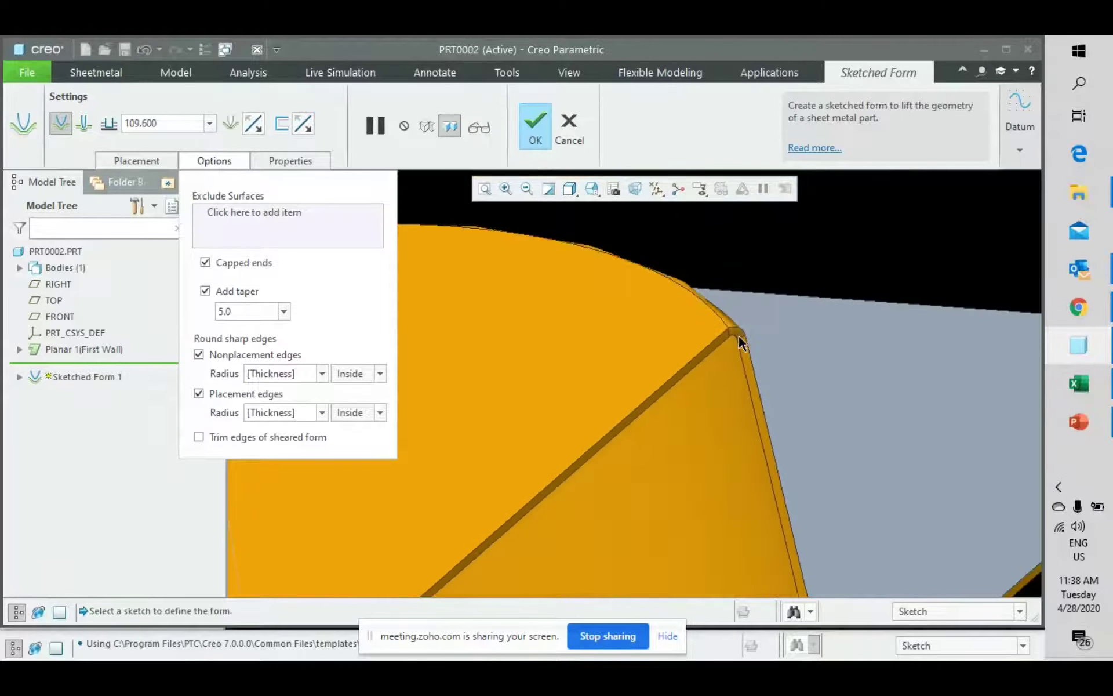
pyautogui.scroll(8, 742, 342)
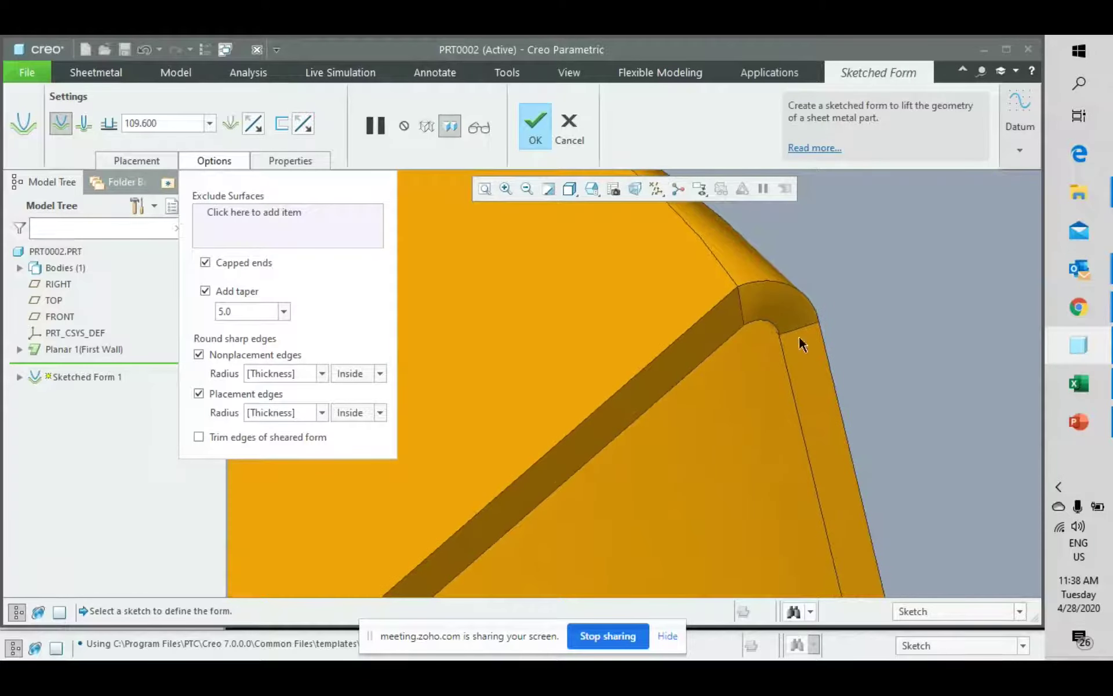
pyautogui.scroll(-8, 725, 320)
pyautogui.click(761, 264)
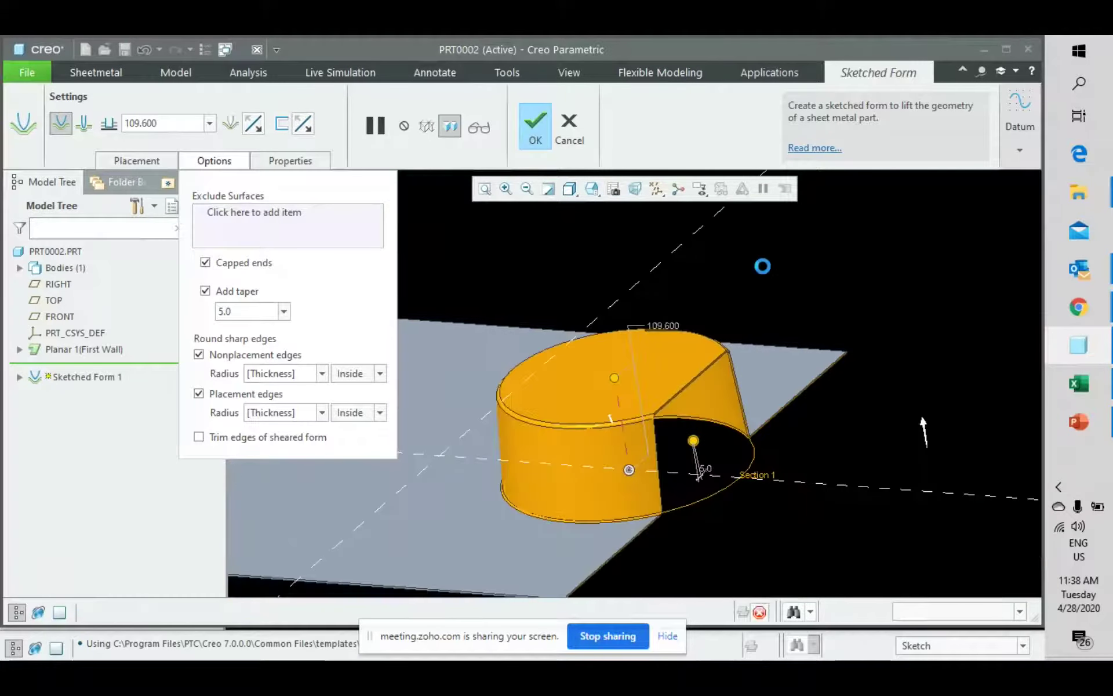
pyautogui.middleClick(763, 267)
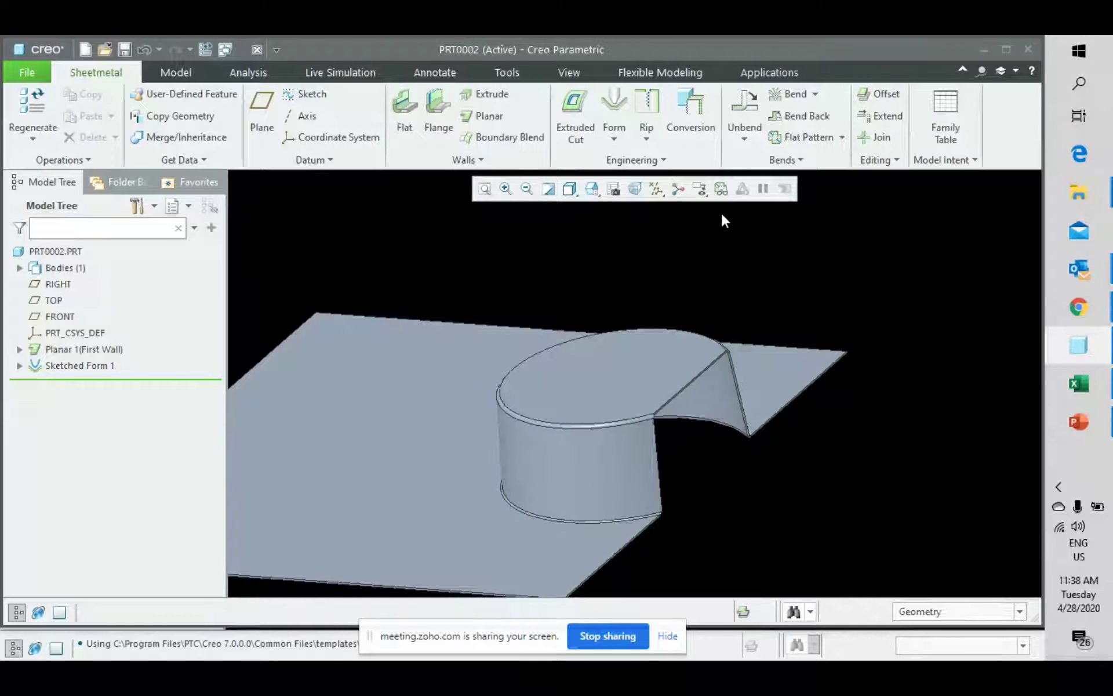
# Step: Show the flat pattern preview, examine the flattened form's outline where it meets the wall edge, and close the preview
pyautogui.click(721, 190)
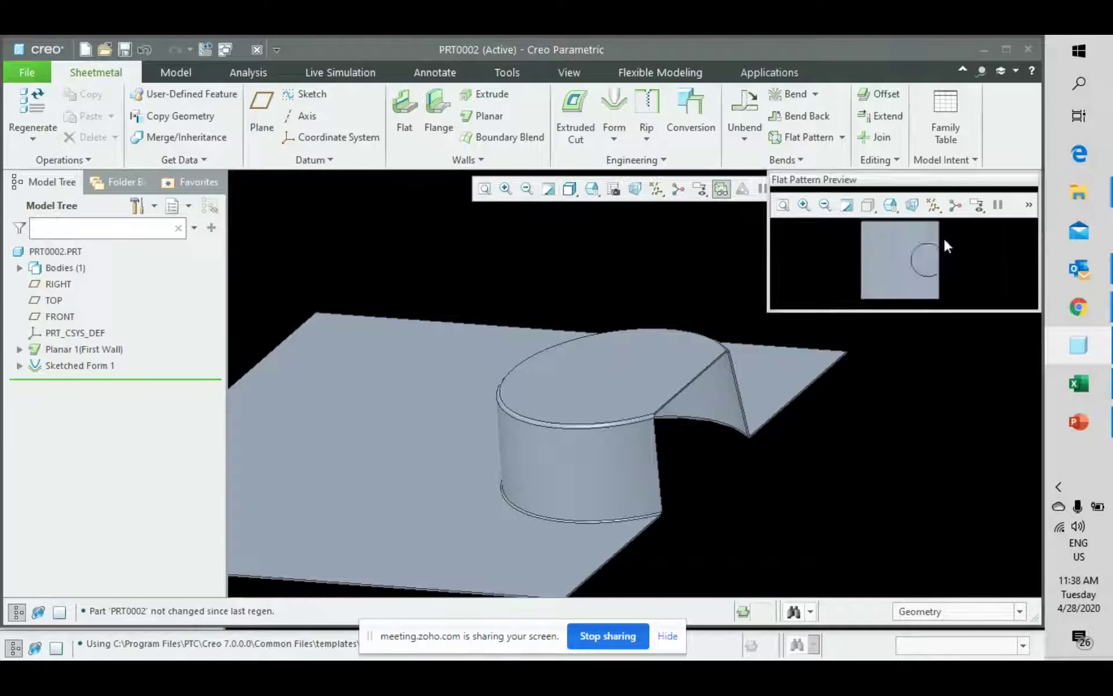
pyautogui.scroll(-3, 944, 237)
pyautogui.scroll(-2, 935, 280)
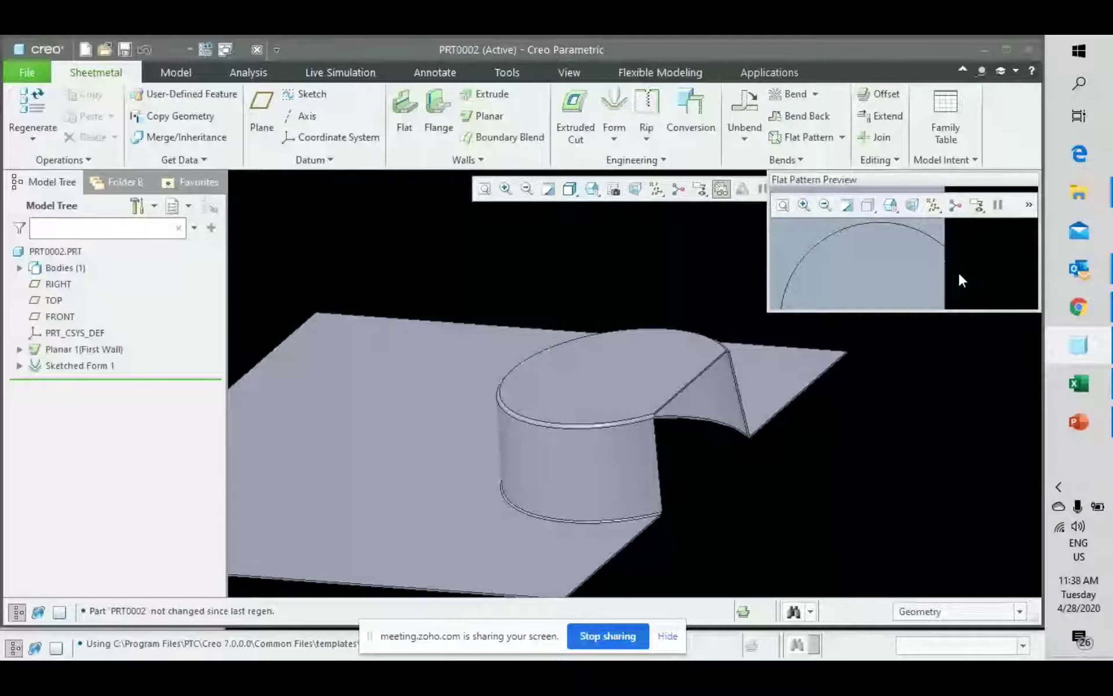
pyautogui.scroll(-2, 958, 272)
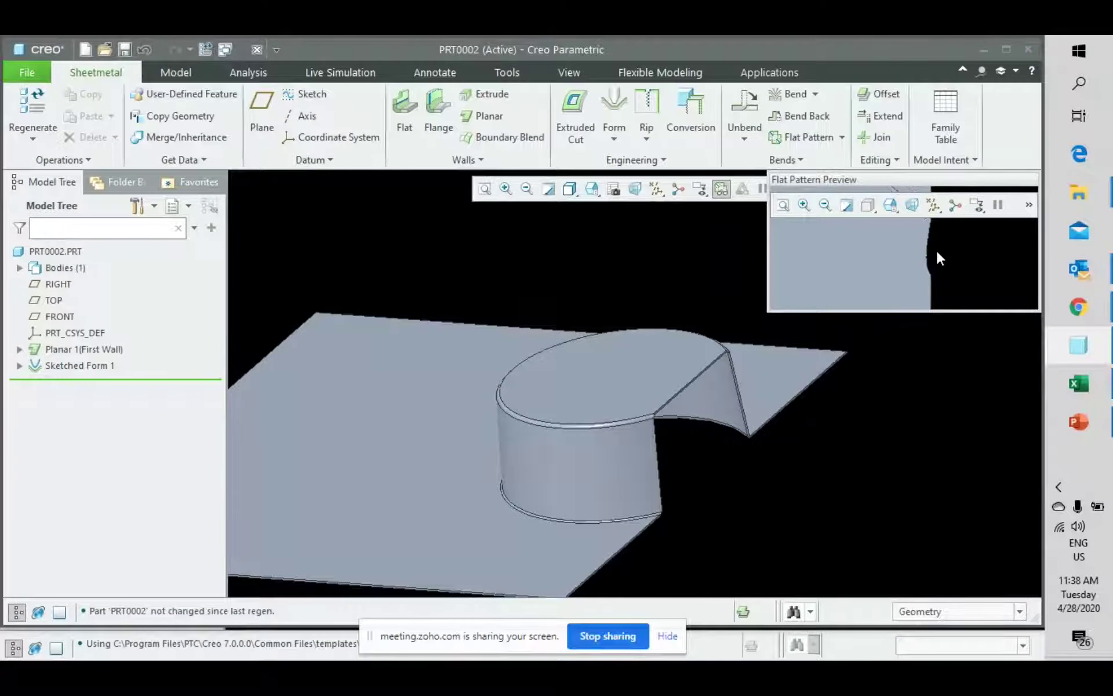
pyautogui.scroll(1, 899, 280)
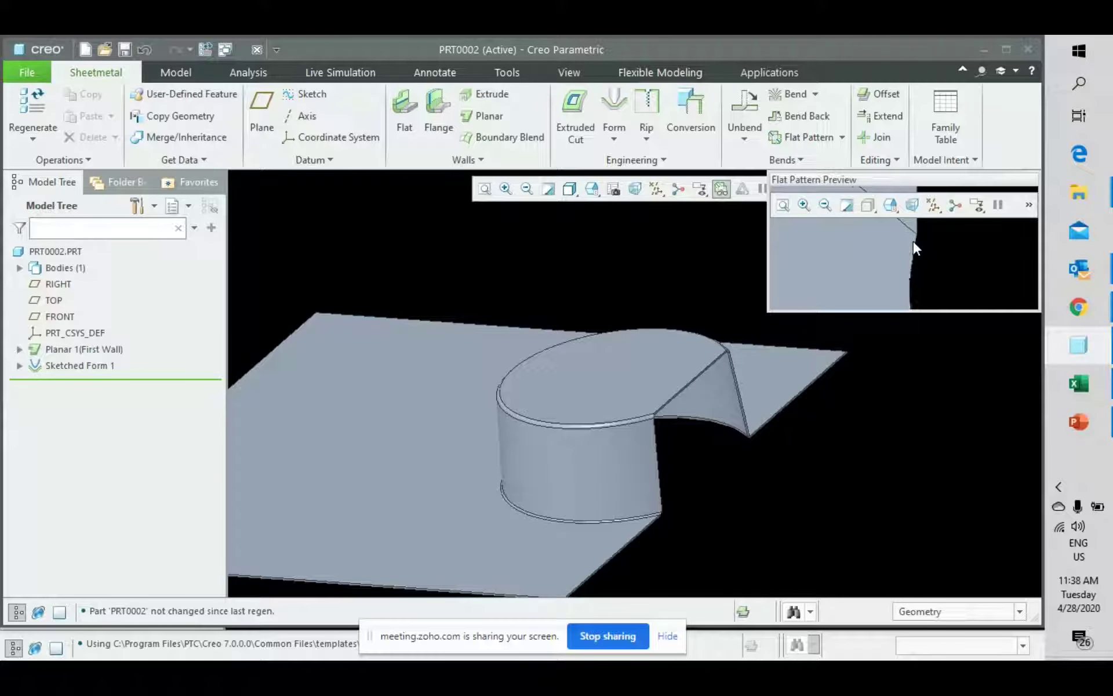
pyautogui.scroll(1, 912, 249)
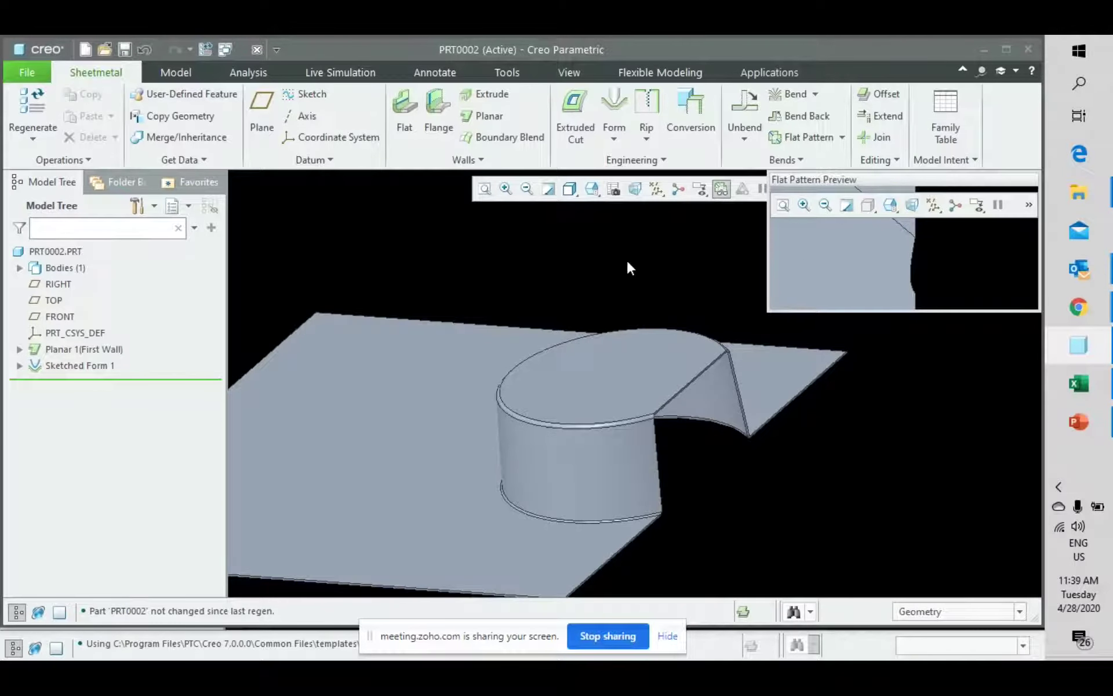
pyautogui.scroll(-3, 618, 264)
pyautogui.scroll(2, 636, 335)
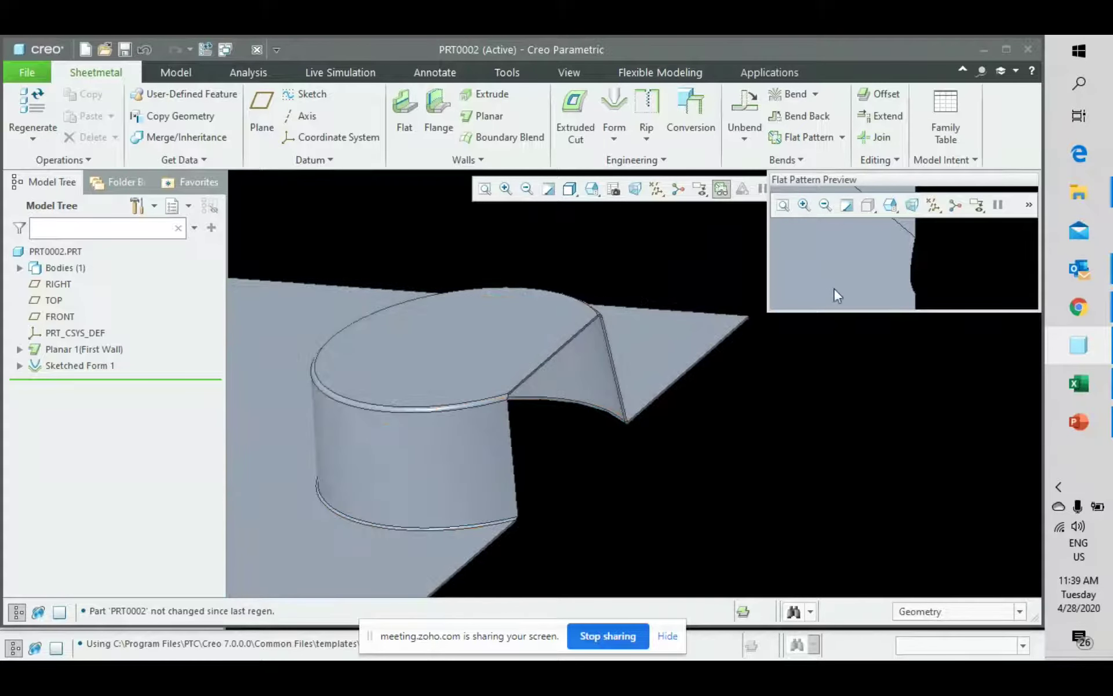
pyautogui.scroll(-2, 834, 287)
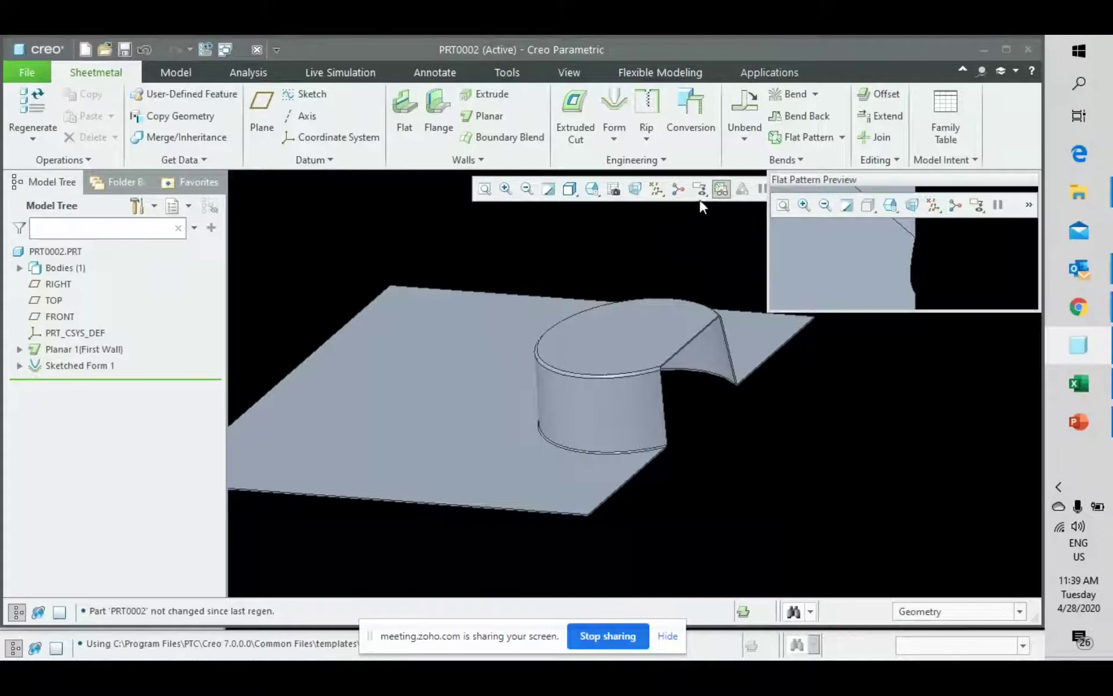
pyautogui.click(722, 186)
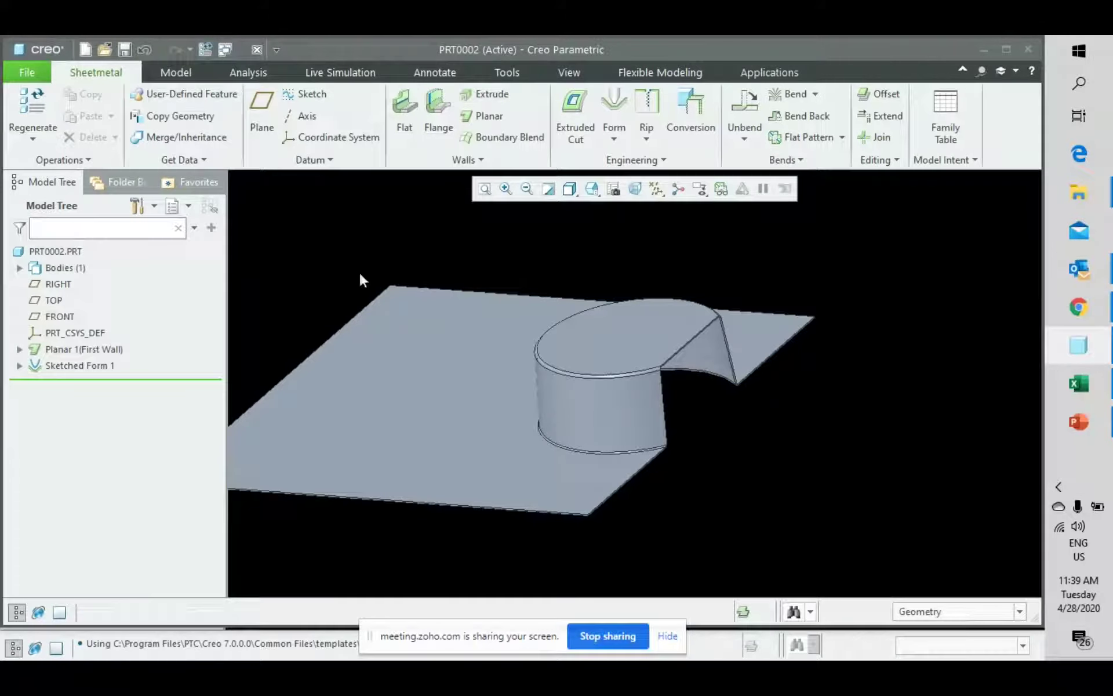
# Step: Redefine the existing sketched form to trim the edges of the sheared form, inspecting its open corner before completing it
pyautogui.click(77, 367)
pyautogui.click(120, 273)
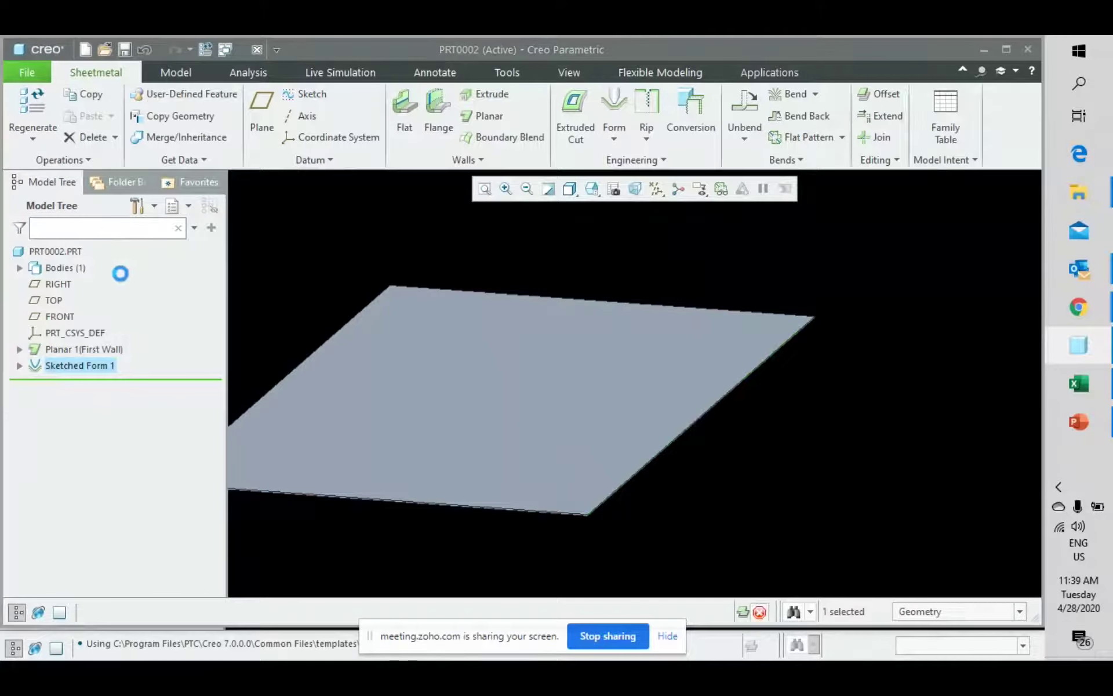
pyautogui.click(214, 161)
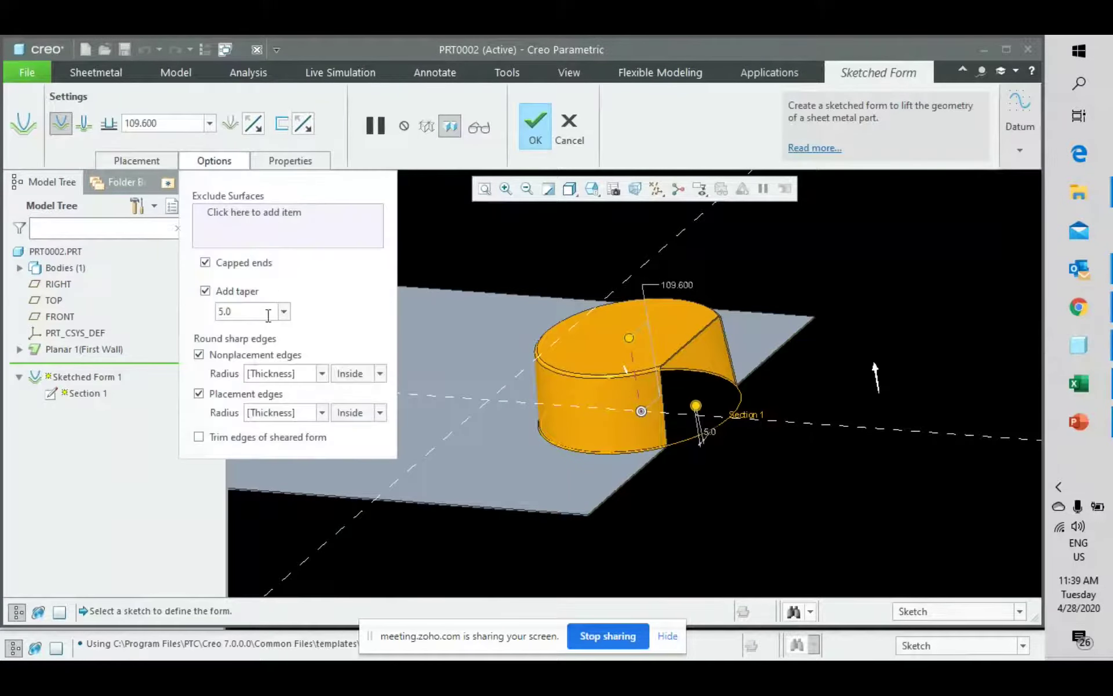
pyautogui.click(218, 438)
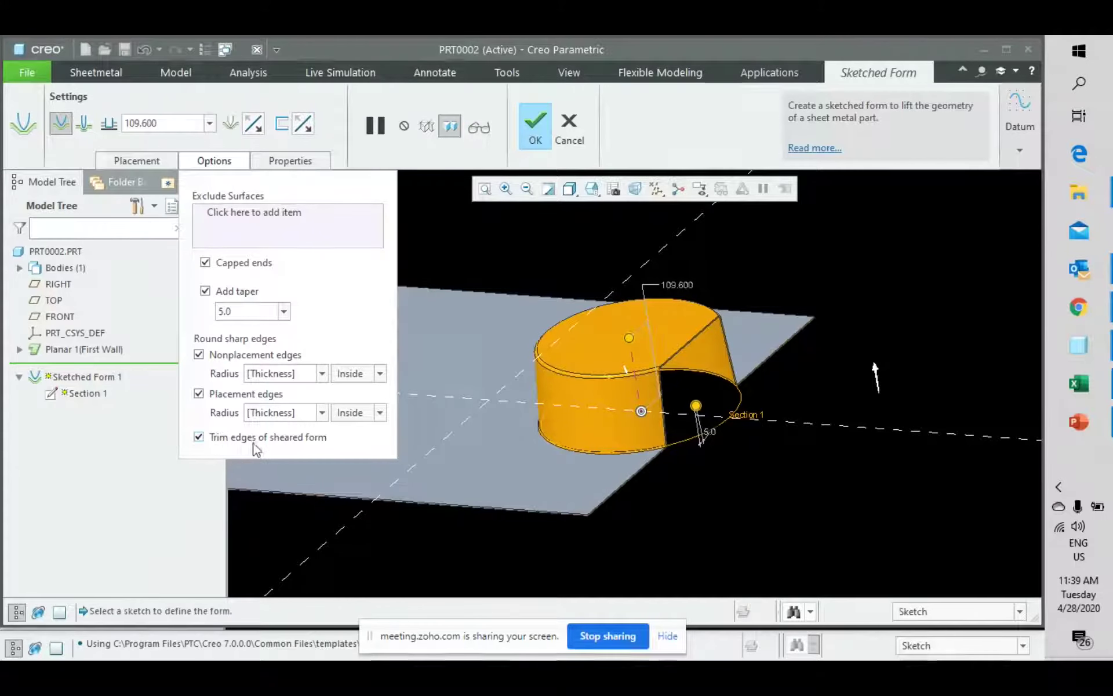
pyautogui.scroll(-5, 728, 320)
pyautogui.scroll(3, 659, 342)
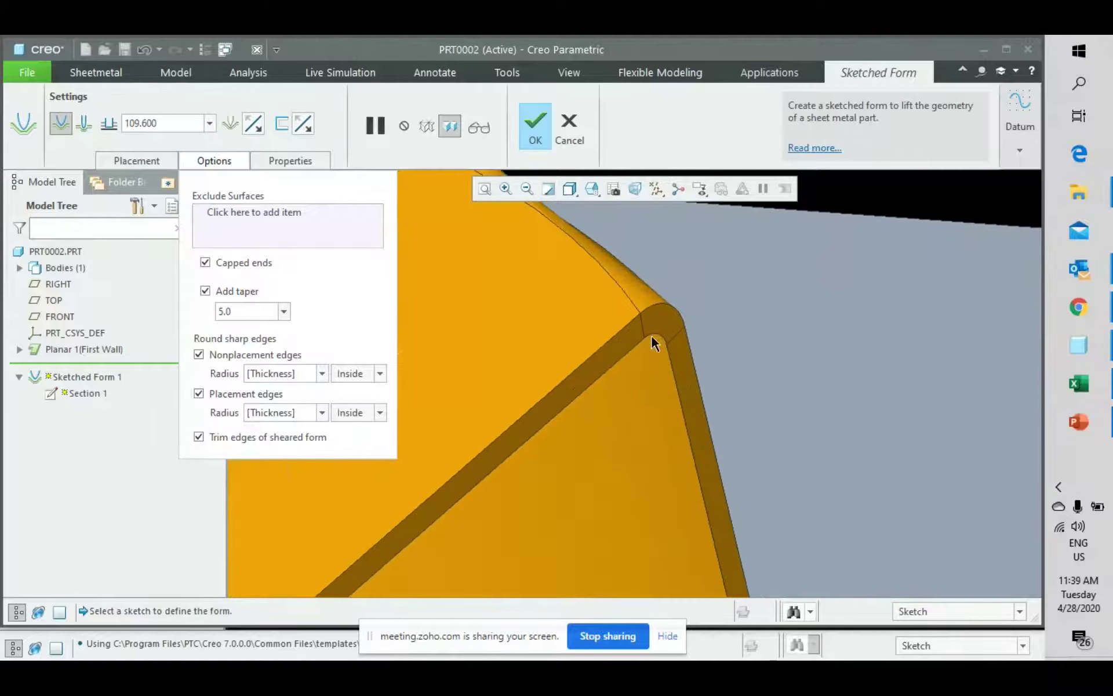
pyautogui.scroll(3, 656, 356)
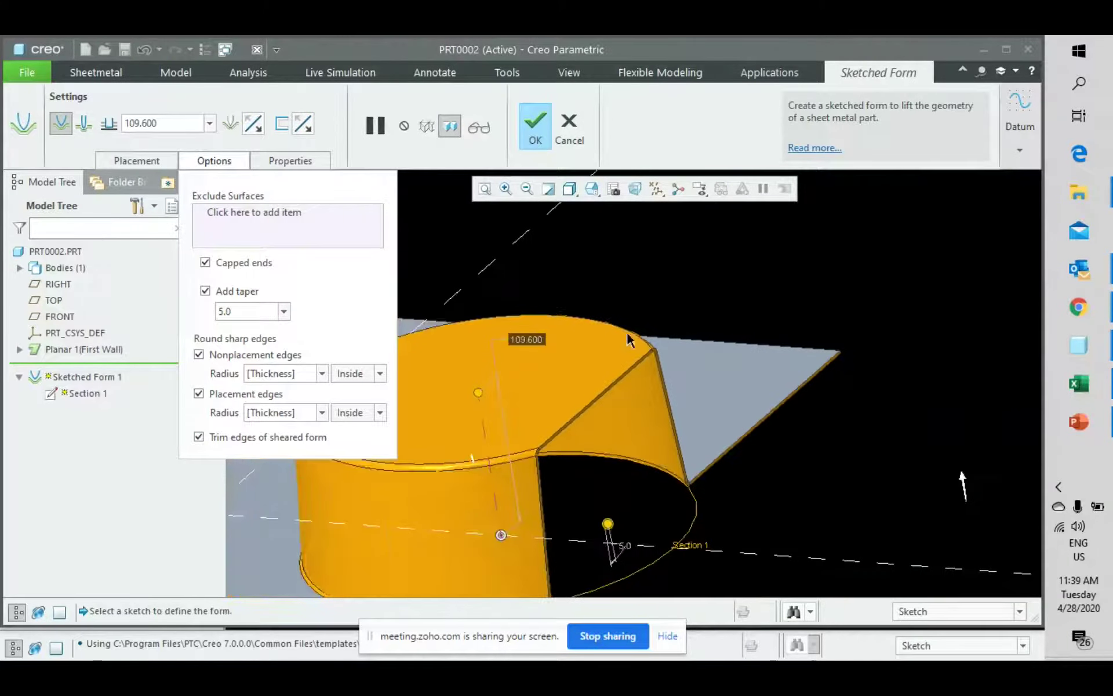
pyautogui.middleClick(563, 267)
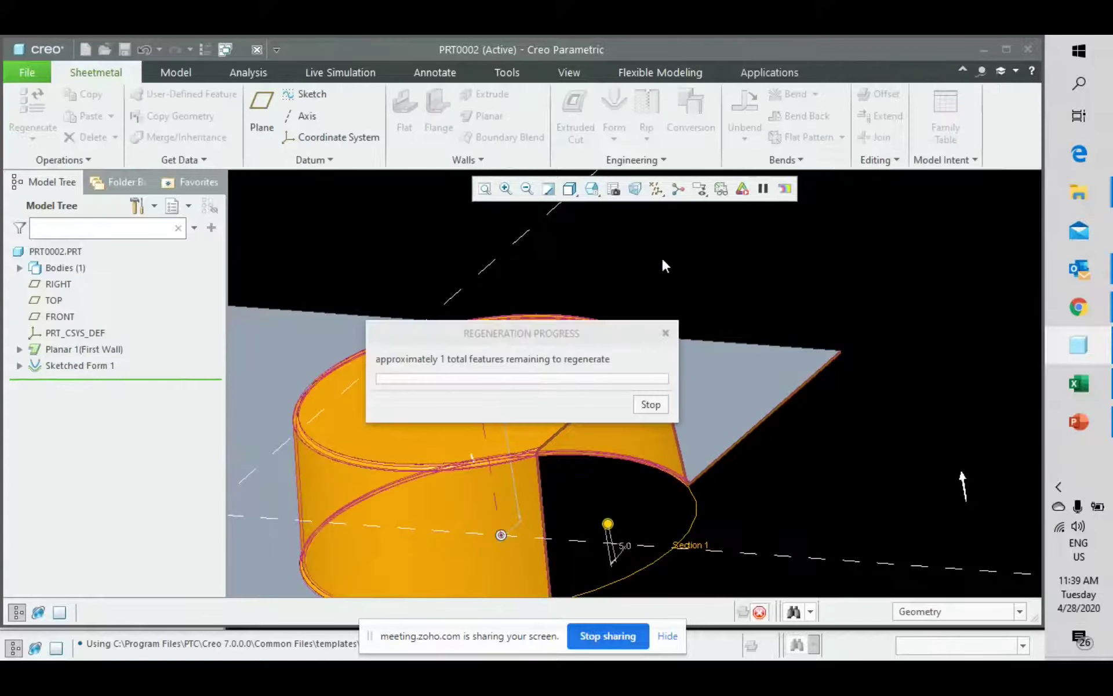
# Step: Examine the trimmed form's flattened outline at the wall edge in the flat pattern preview, close it and restore the standard view
pyautogui.click(721, 188)
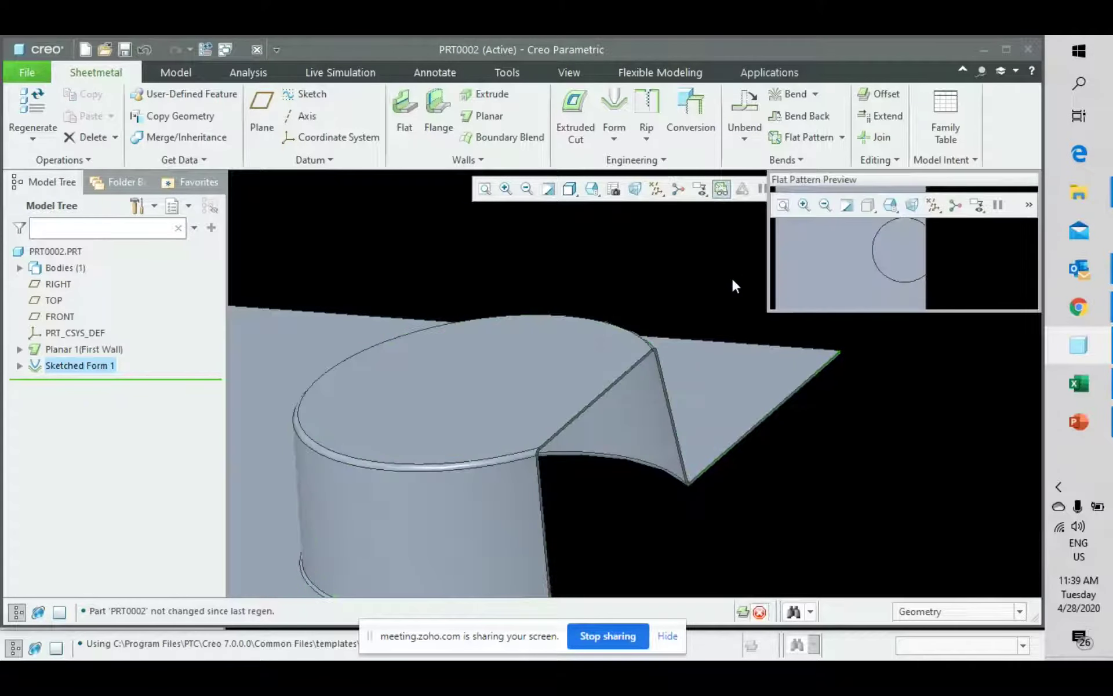
pyautogui.scroll(4, 948, 243)
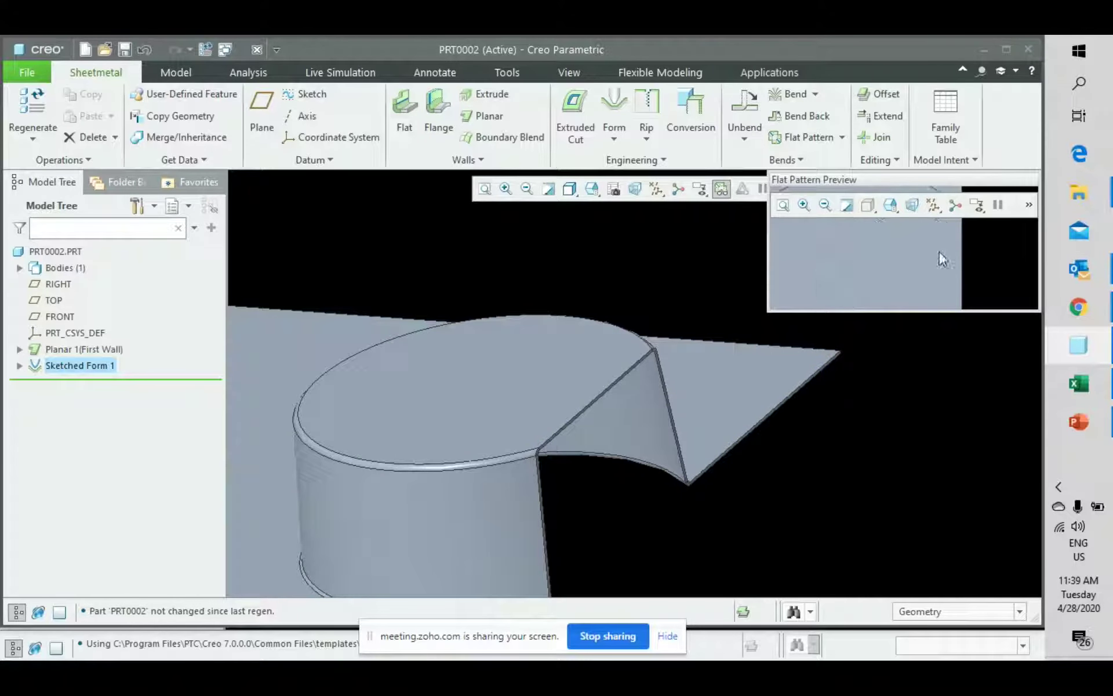
pyautogui.scroll(-2, 904, 266)
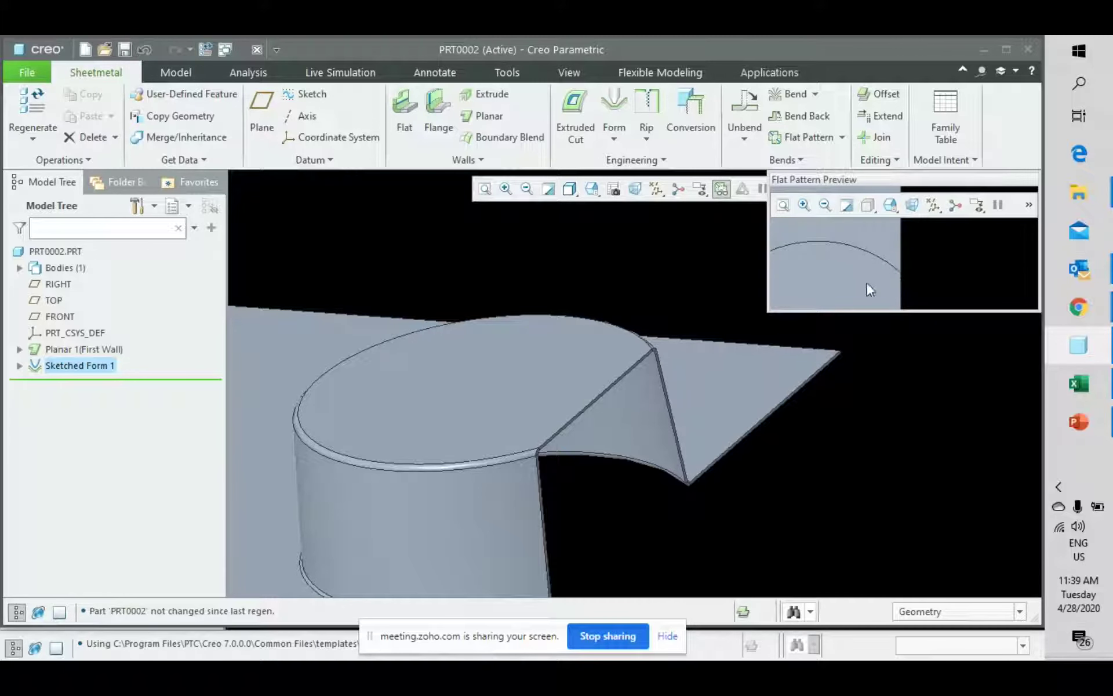
pyautogui.click(721, 189)
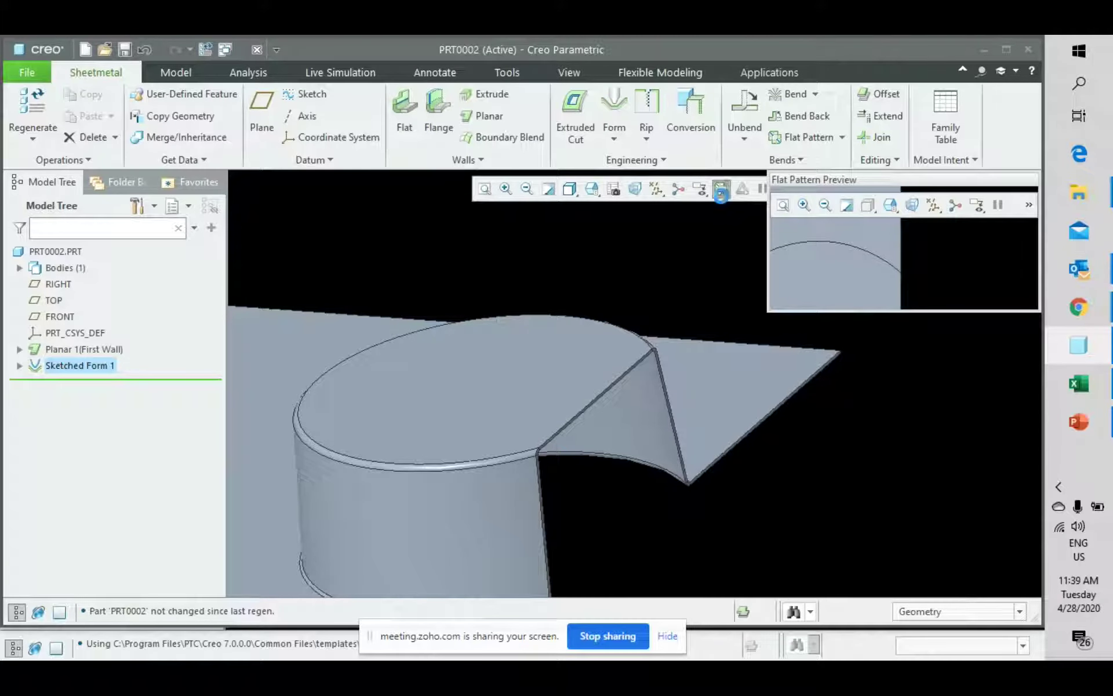
pyautogui.click(665, 295)
pyautogui.scroll(-3, 665, 294)
pyautogui.moveTo(665, 295)
pyautogui.mouseDown(button='middle')
pyautogui.moveTo(638, 394)
pyautogui.moveTo(608, 415)
pyautogui.moveTo(641, 412)
pyautogui.moveTo(582, 432)
pyautogui.moveTo(609, 438)
pyautogui.mouseUp(button='middle')
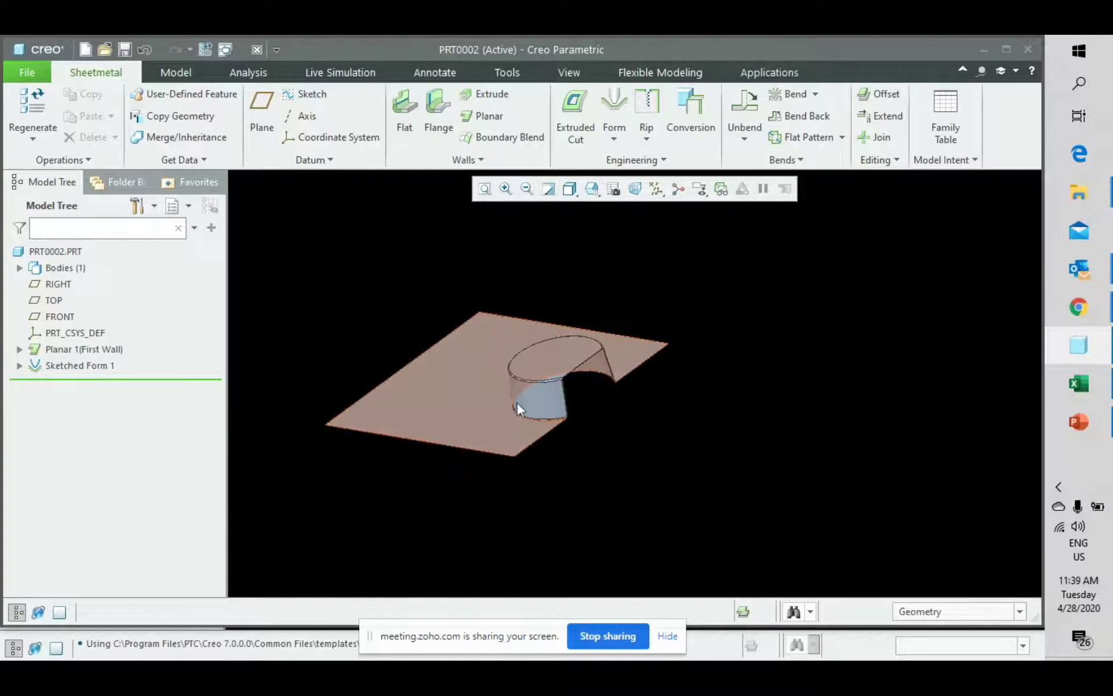
pyautogui.hotkey('ctrl', 'd')
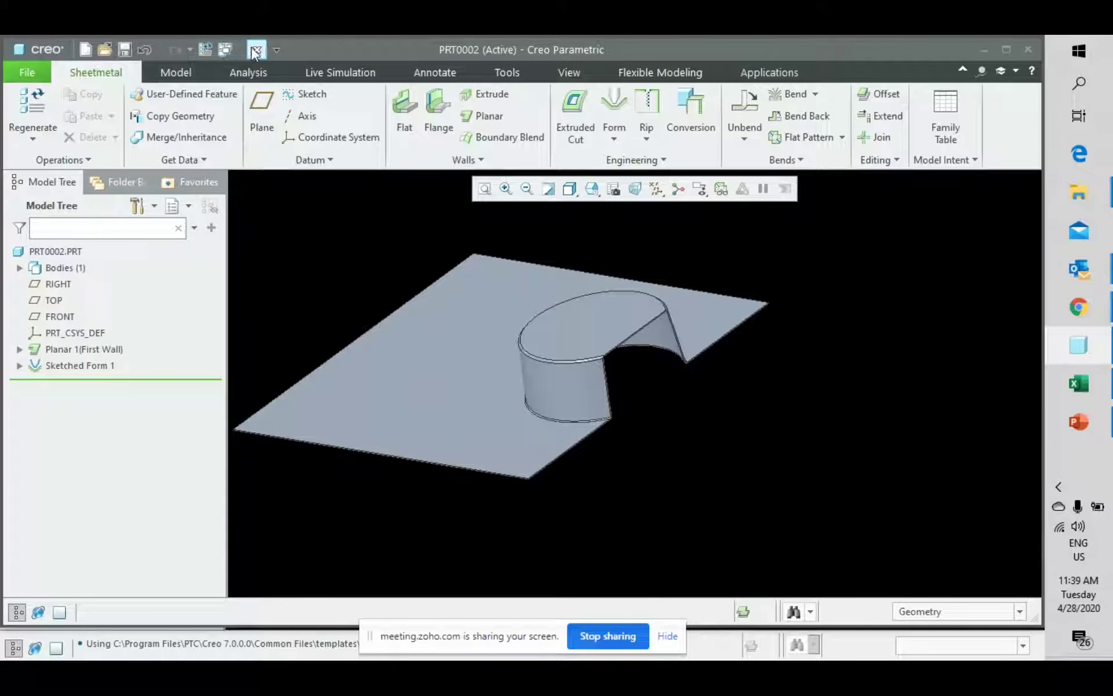
# Step: Create a new solid part prt0003 from the default template and open an extrusion sketch on the TOP plane
pyautogui.click(84, 50)
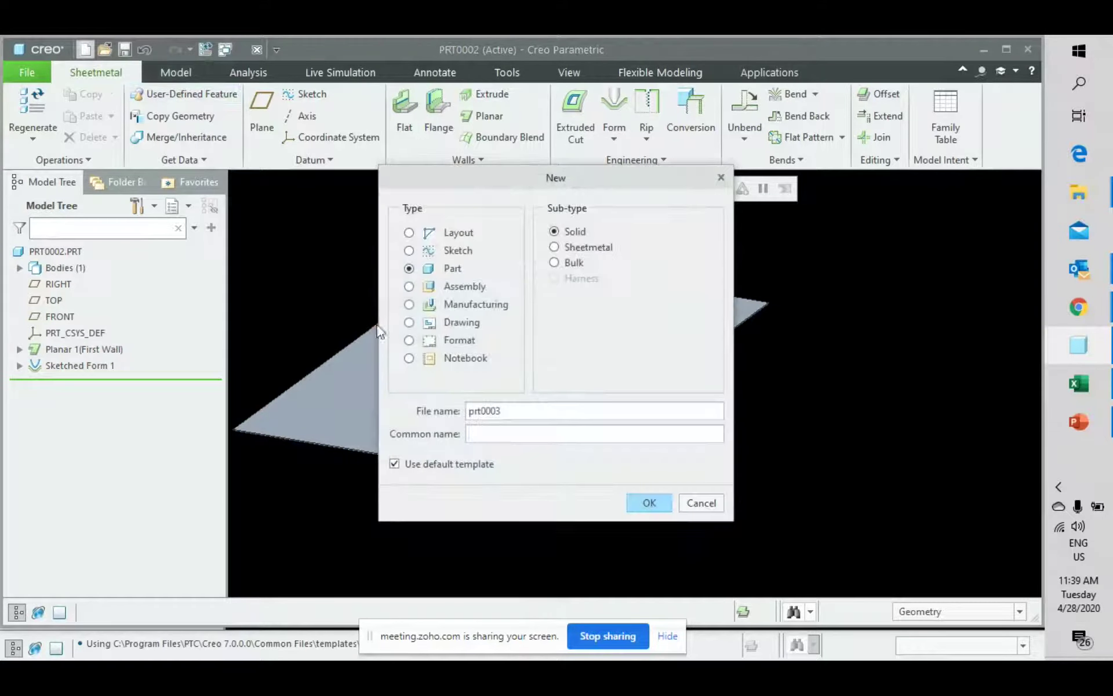
pyautogui.click(648, 503)
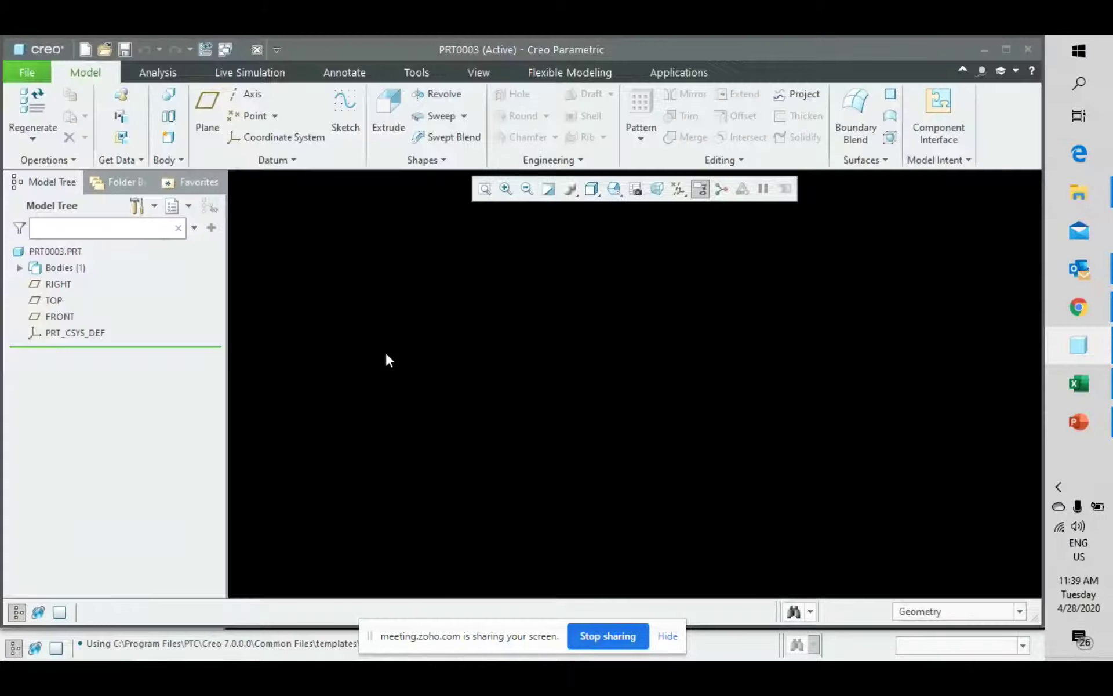
pyautogui.click(387, 127)
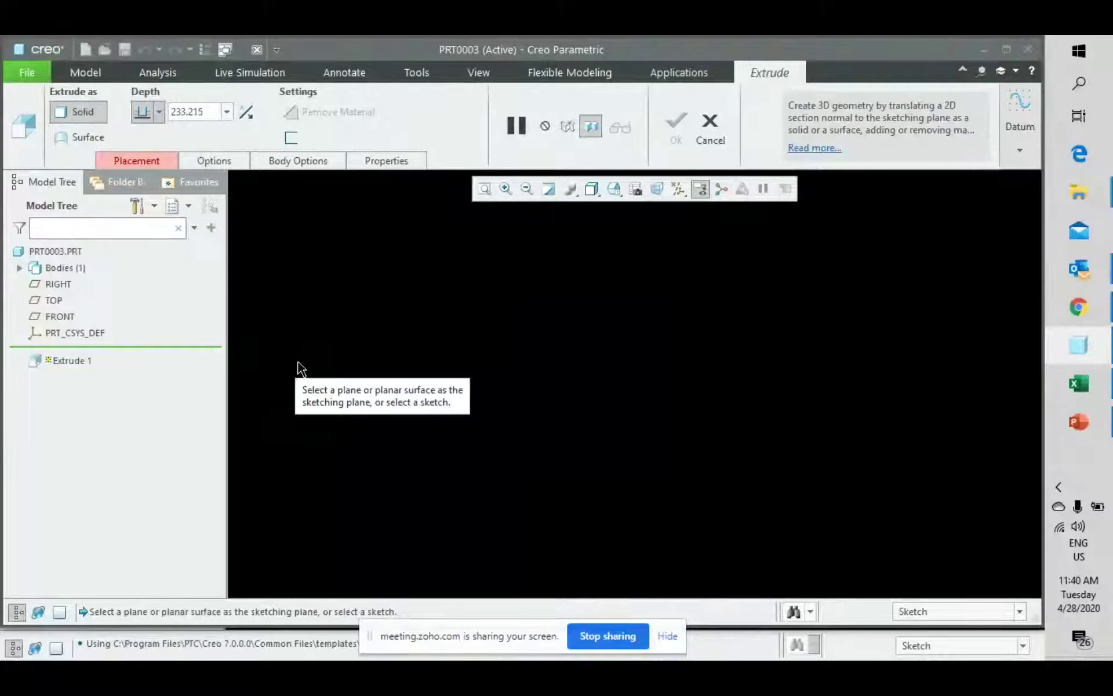
pyautogui.click(53, 300)
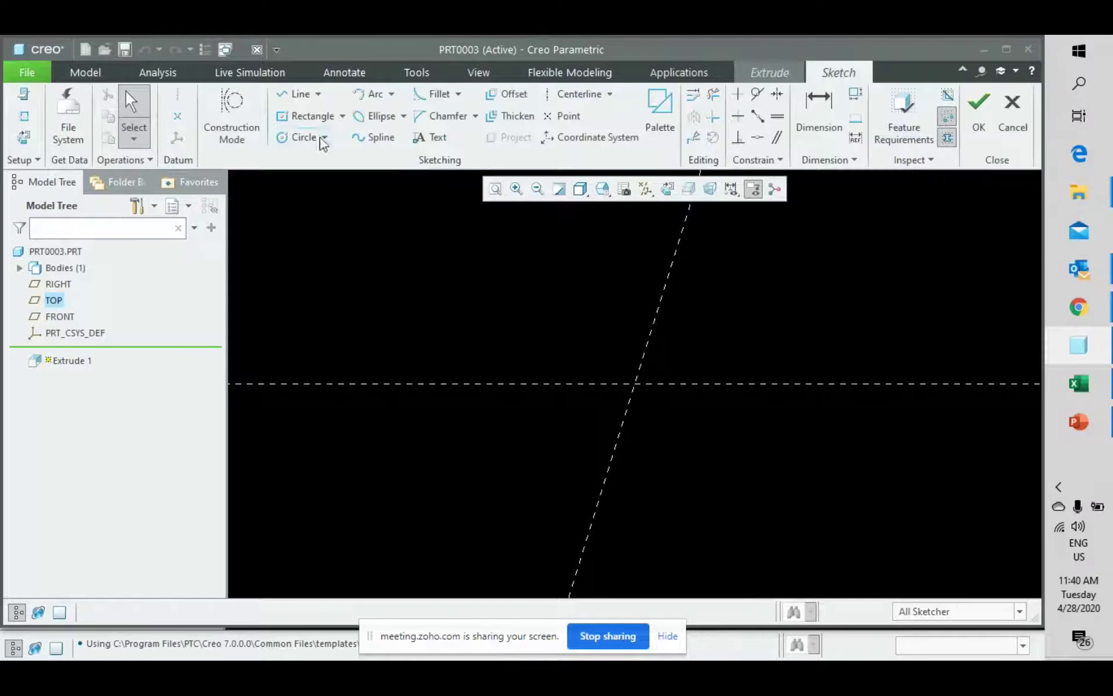
# Step: Sketch a center rectangle about 612.5 wide at the origin and extrude it into a low solid block
pyautogui.click(308, 115)
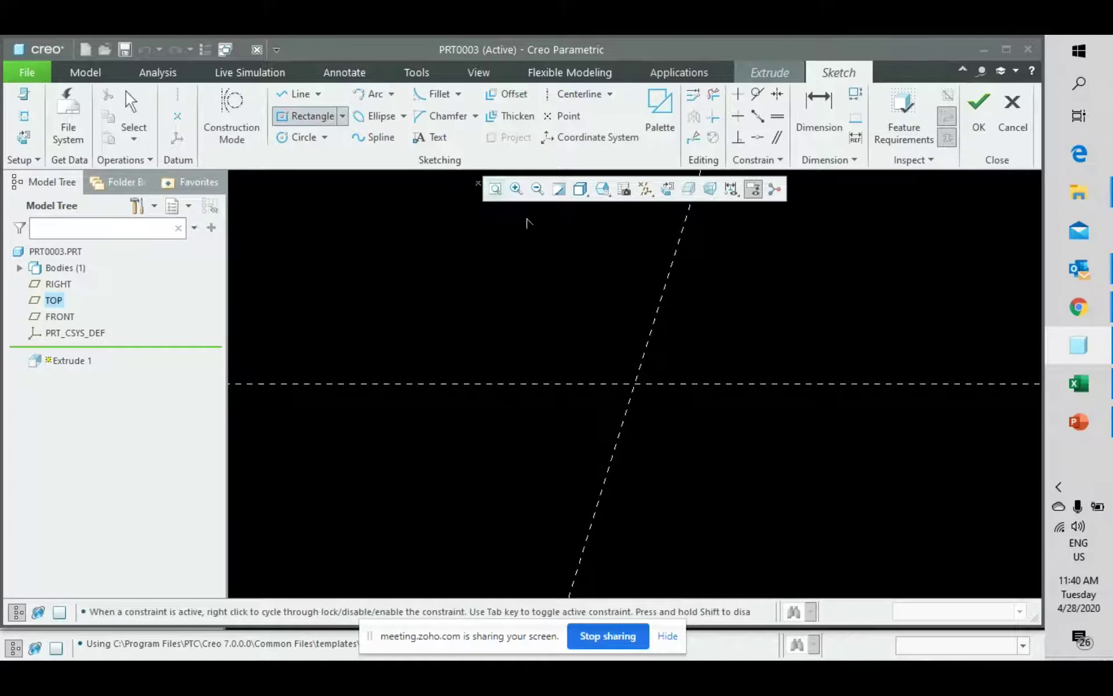
pyautogui.click(635, 383)
pyautogui.click(814, 350)
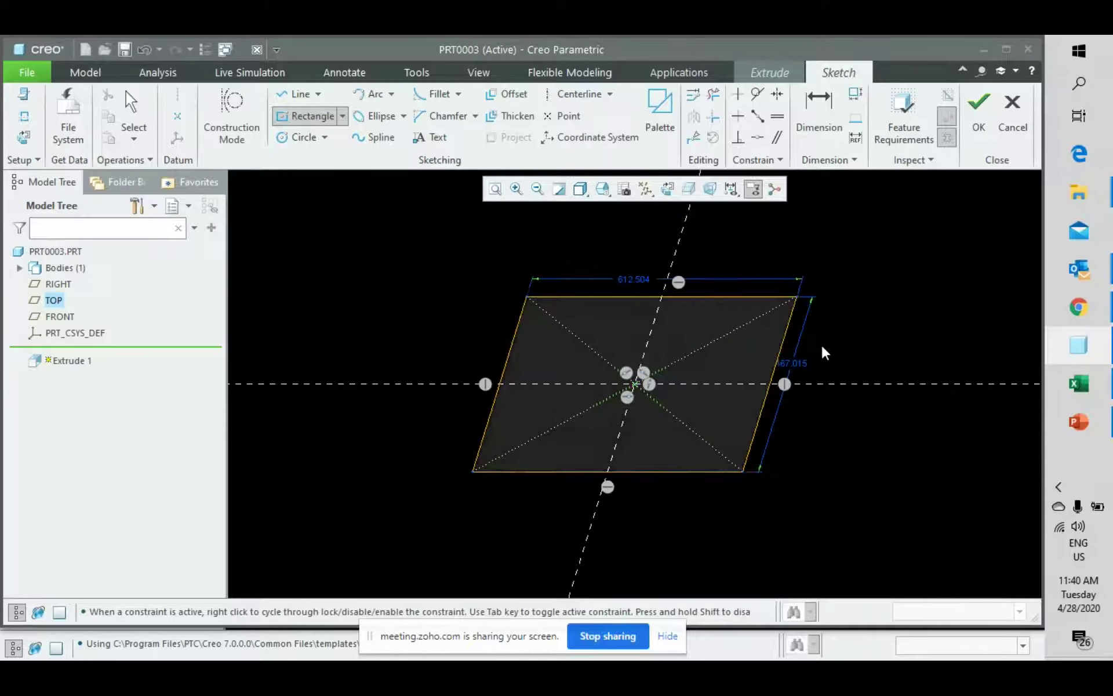
pyautogui.middleClick(823, 350)
pyautogui.click(982, 135)
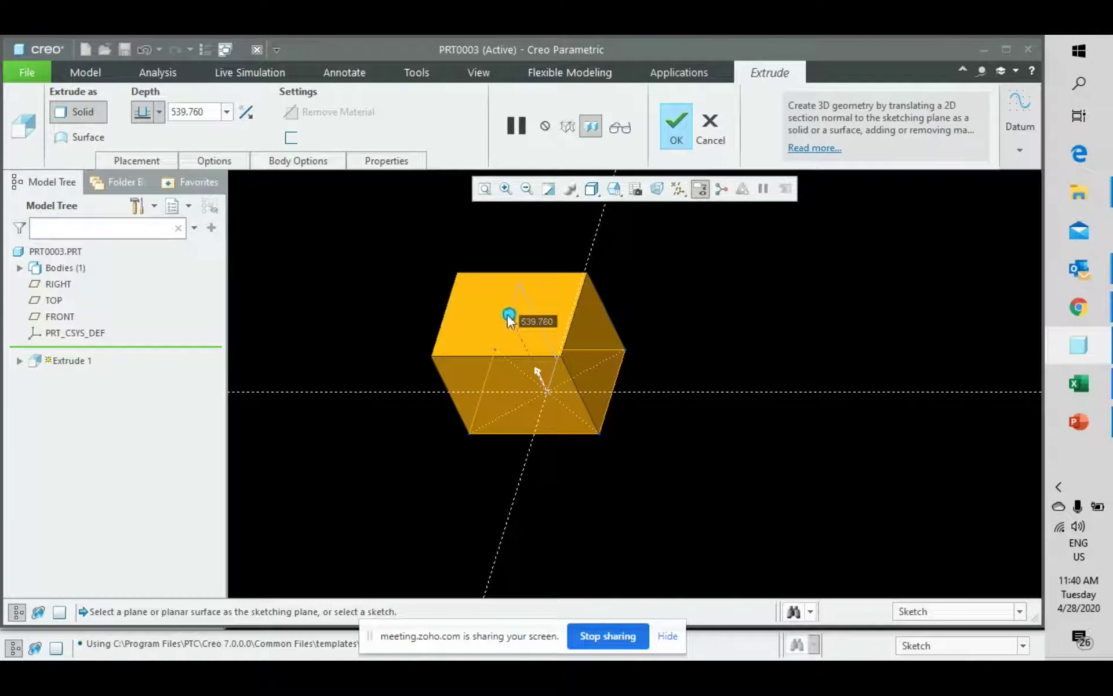
pyautogui.moveTo(517, 318); pyautogui.dragTo(537, 372)
pyautogui.middleClick(663, 380)
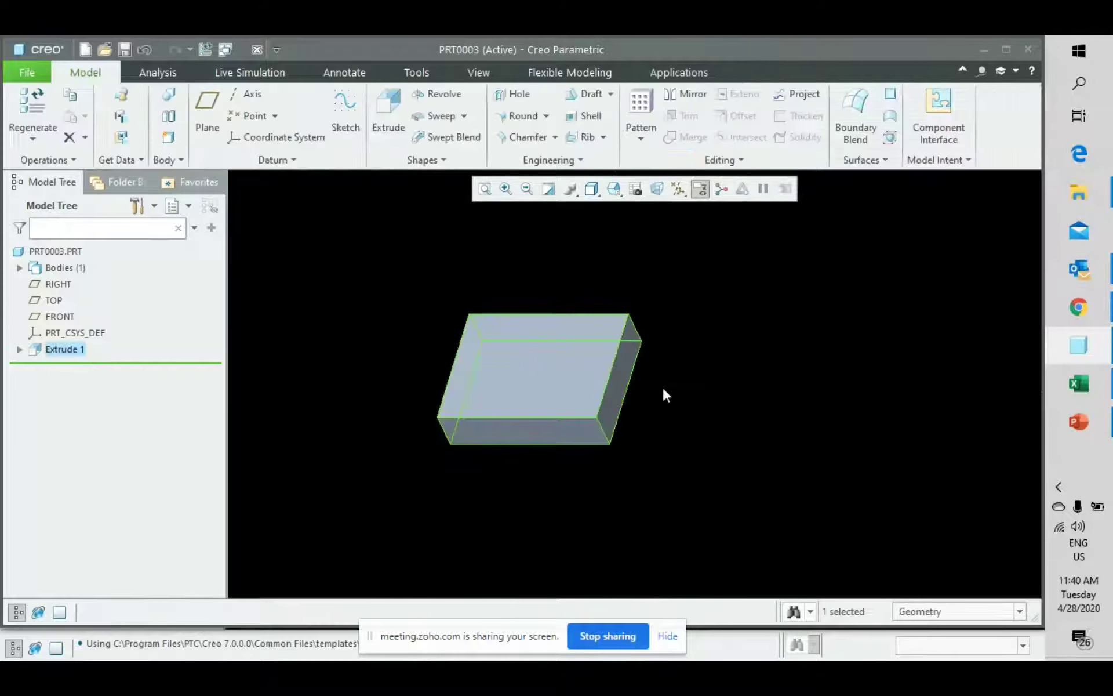
# Step: Set the block's bottom face as the draft hinge and pull direction
pyautogui.scroll(-3, 525, 448)
pyautogui.scroll(1, 522, 446)
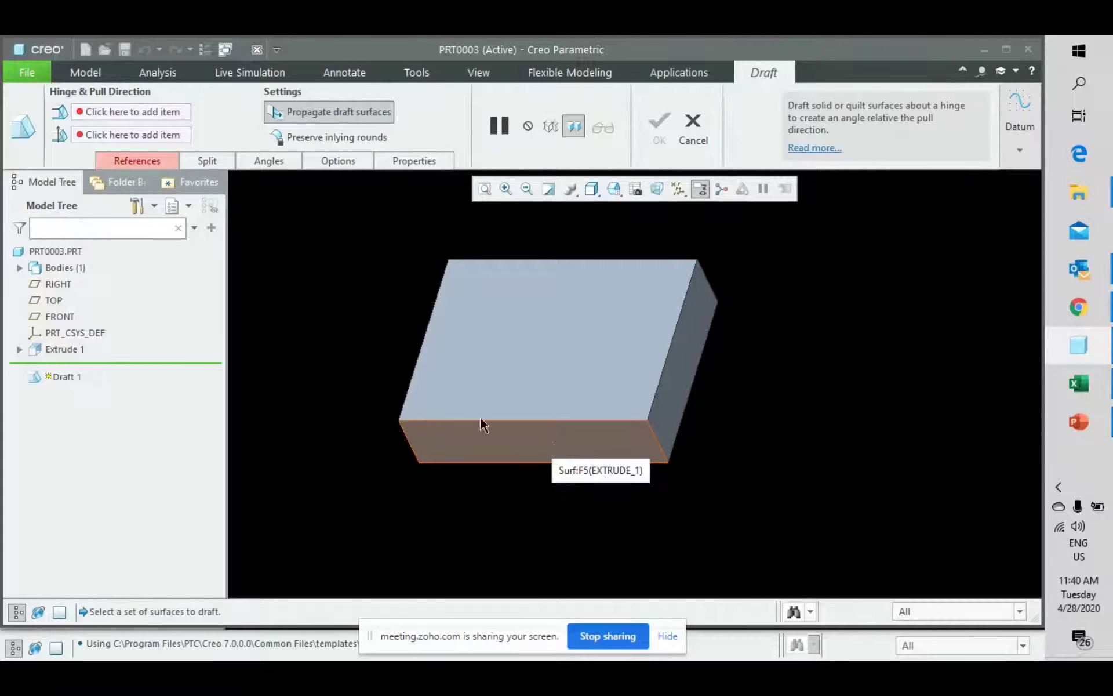
pyautogui.click(148, 113)
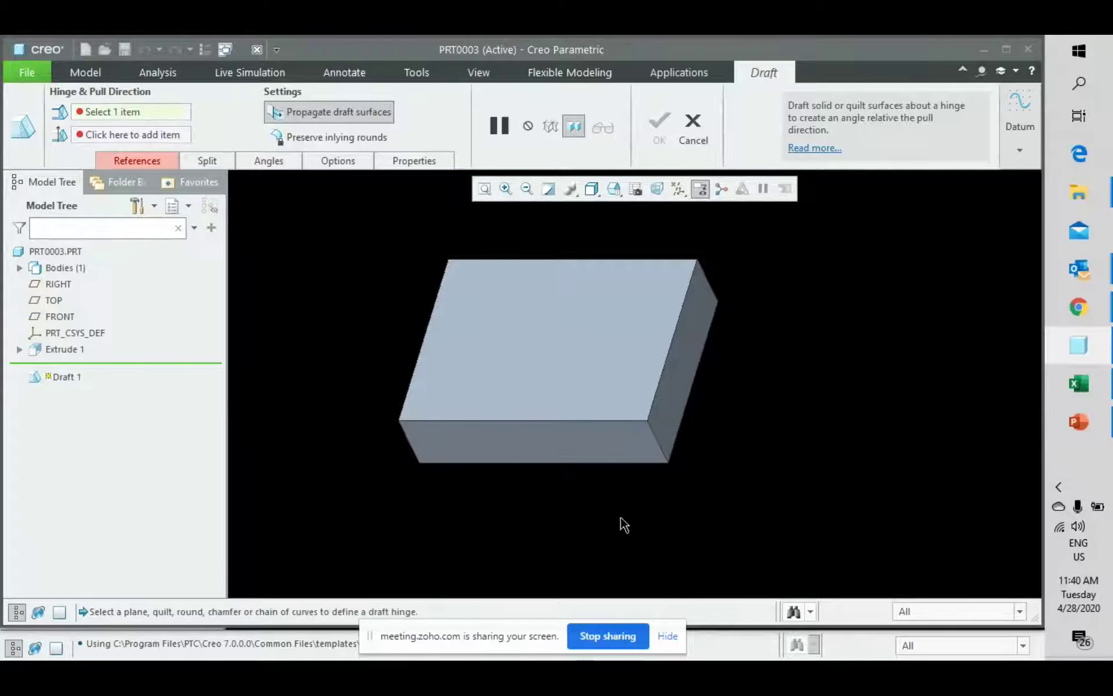
pyautogui.click(621, 450)
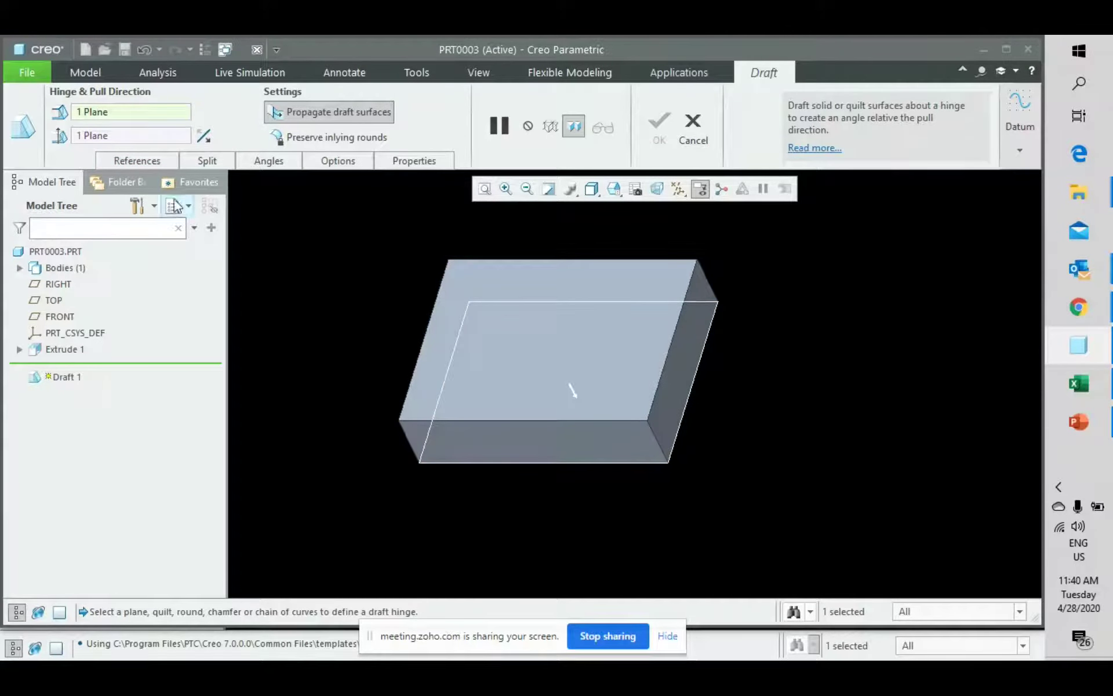
# Step: Draft the block's front face and the adjacent side face together so both slope inward from the bottom hinge
pyautogui.click(137, 161)
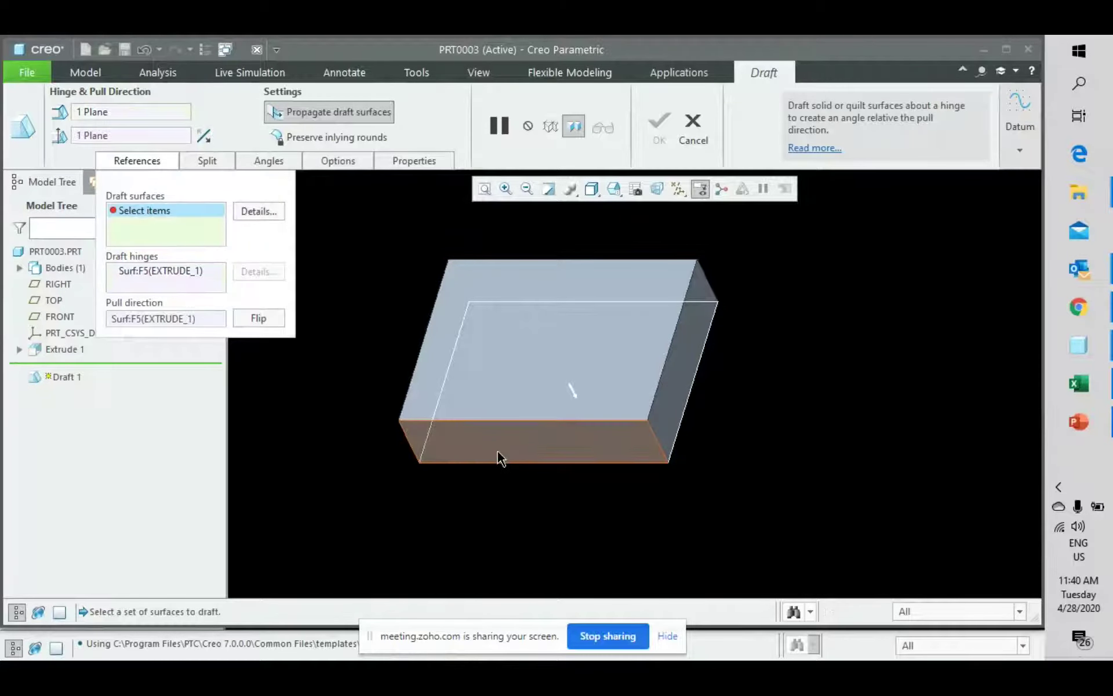
pyautogui.click(553, 455)
pyautogui.keyDown('ctrl'); pyautogui.click(673, 408); pyautogui.keyUp('ctrl')
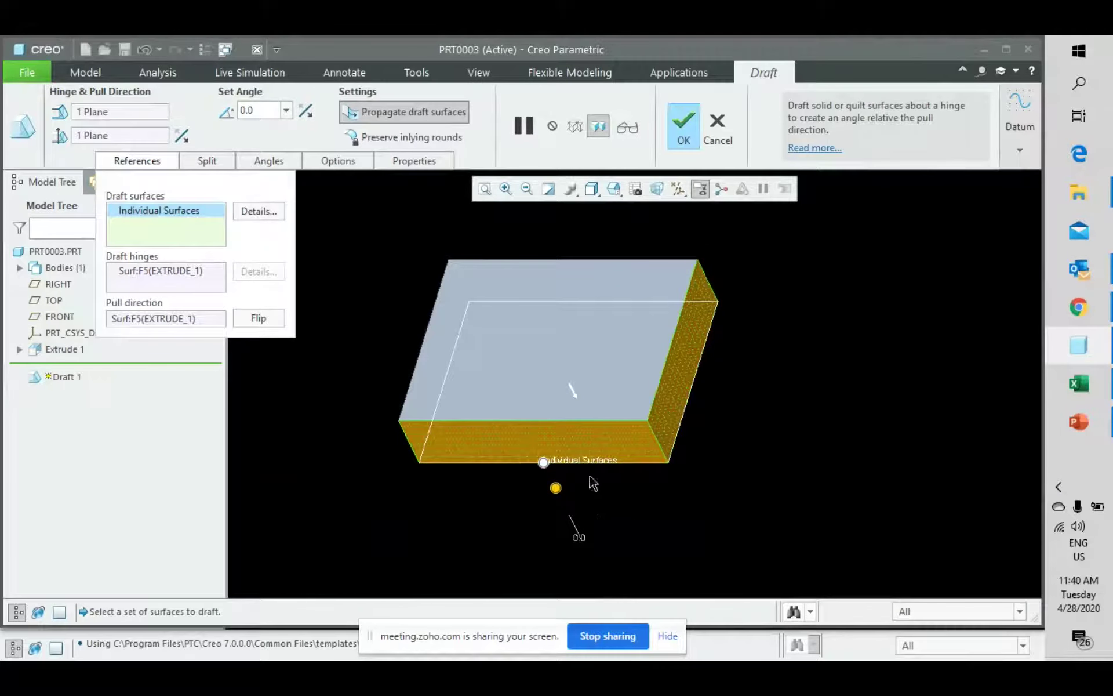
pyautogui.moveTo(555, 488); pyautogui.dragTo(553, 497)
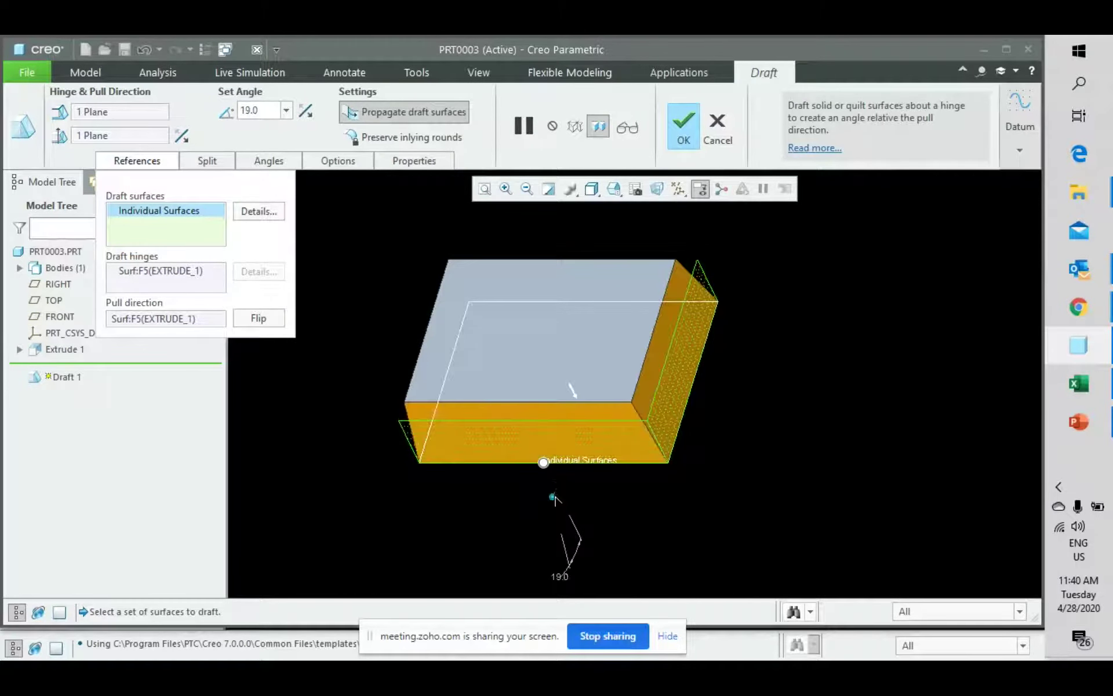
pyautogui.middleClick(698, 482)
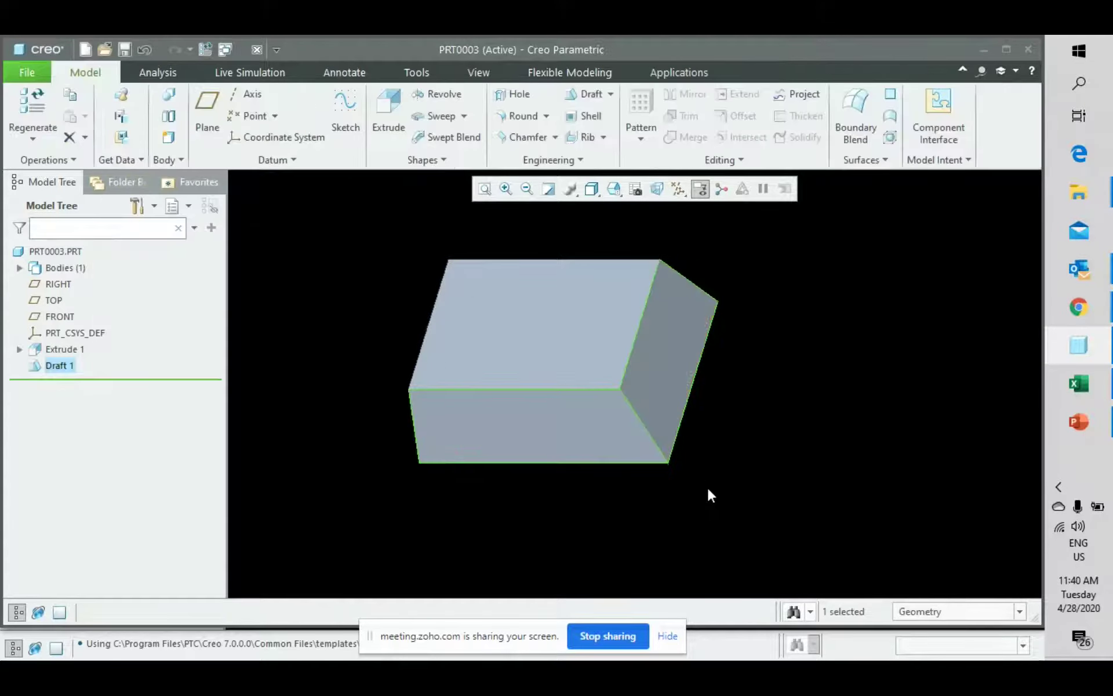
# Step: Begin another draft on the block's front and adjacent side faces, using the bottom face as hinge and pull direction
pyautogui.moveTo(715, 426); pyautogui.dragTo(687, 423, button='middle')
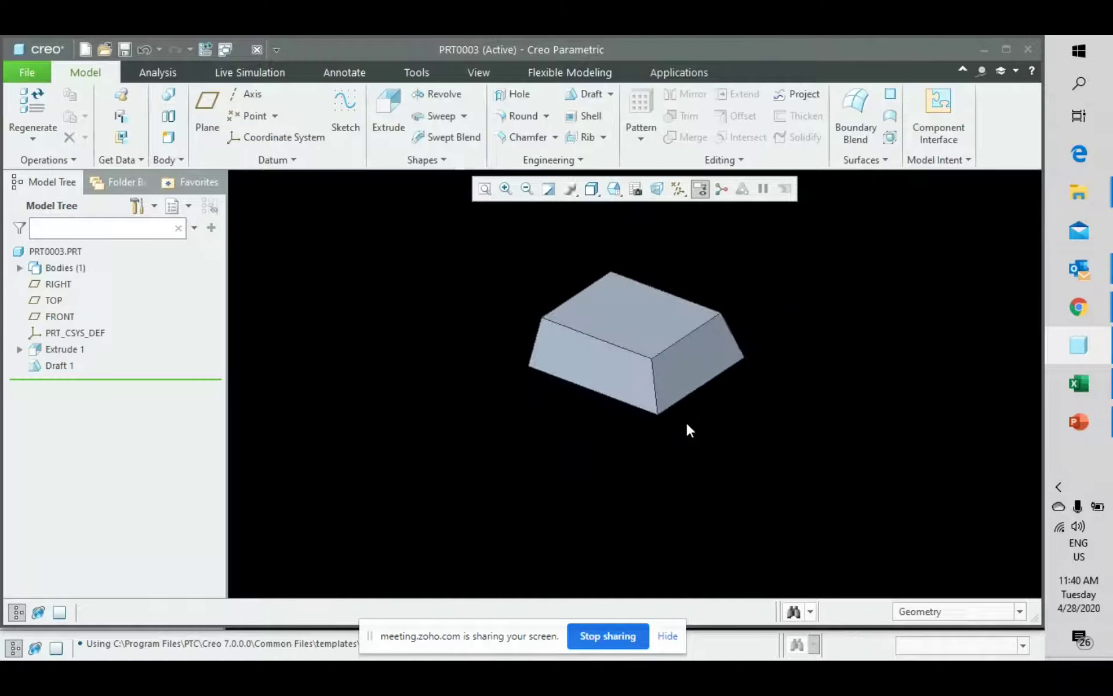
pyautogui.scroll(2, 686, 422)
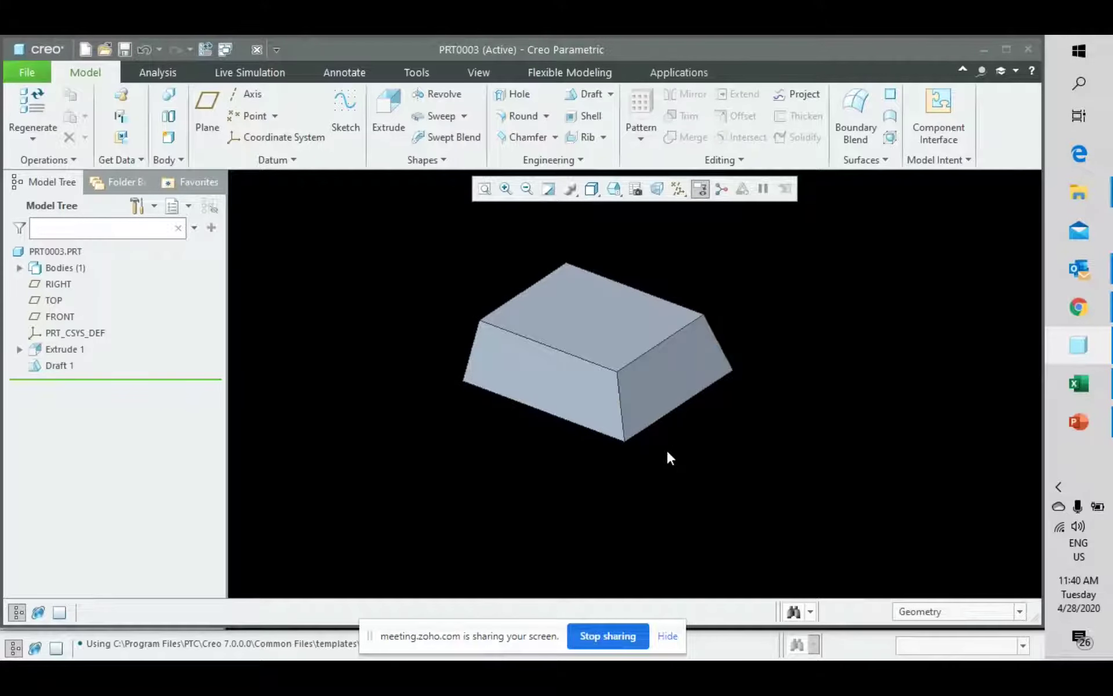
pyautogui.scroll(2, 721, 385)
pyautogui.scroll(2, 444, 455)
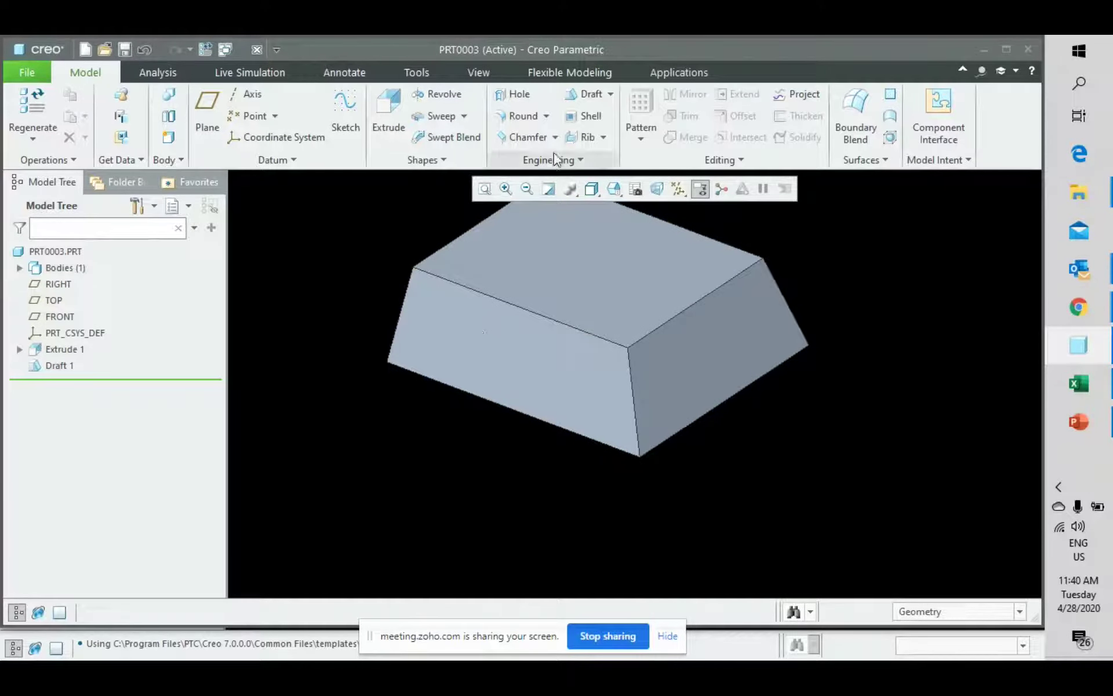
pyautogui.click(582, 93)
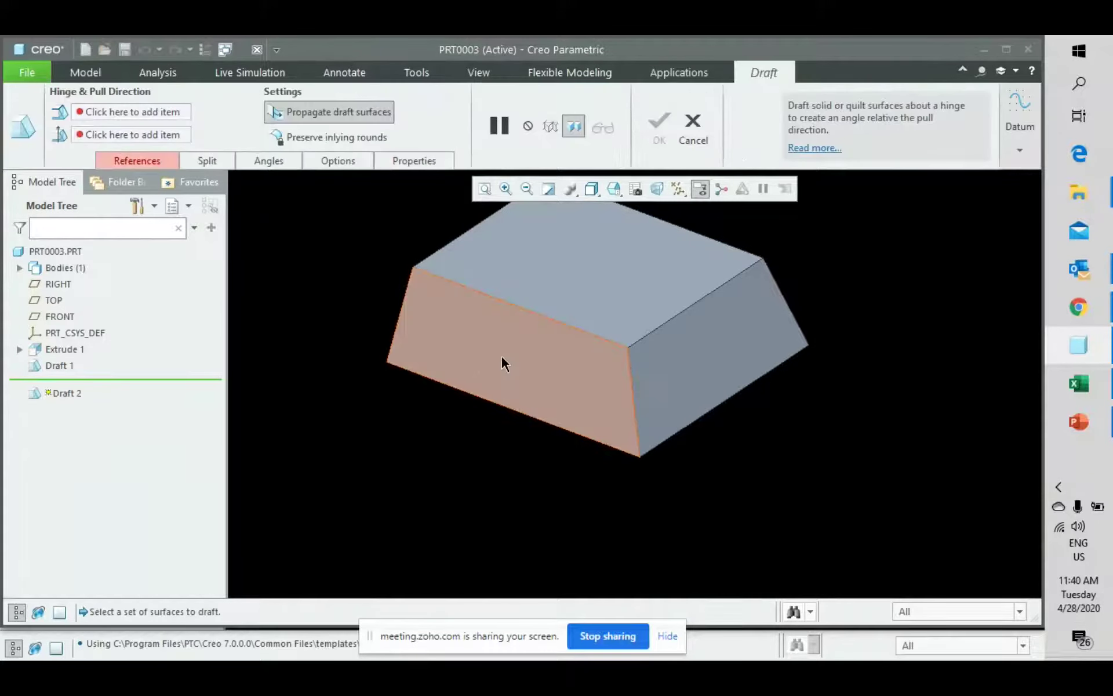
pyautogui.click(148, 163)
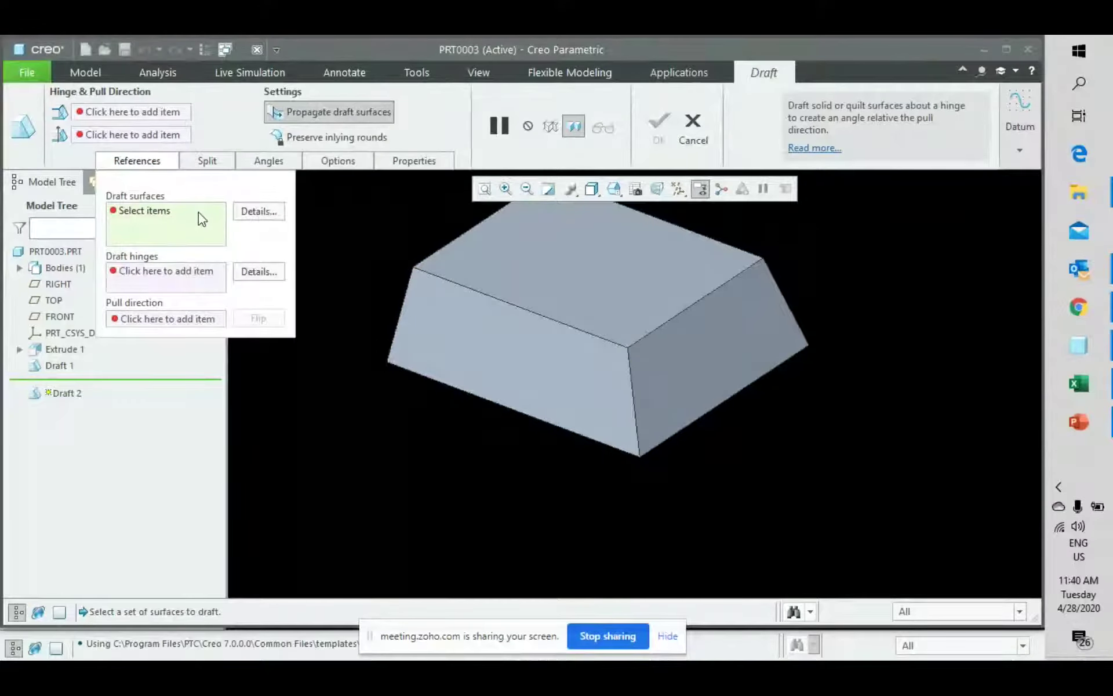
pyautogui.click(488, 363)
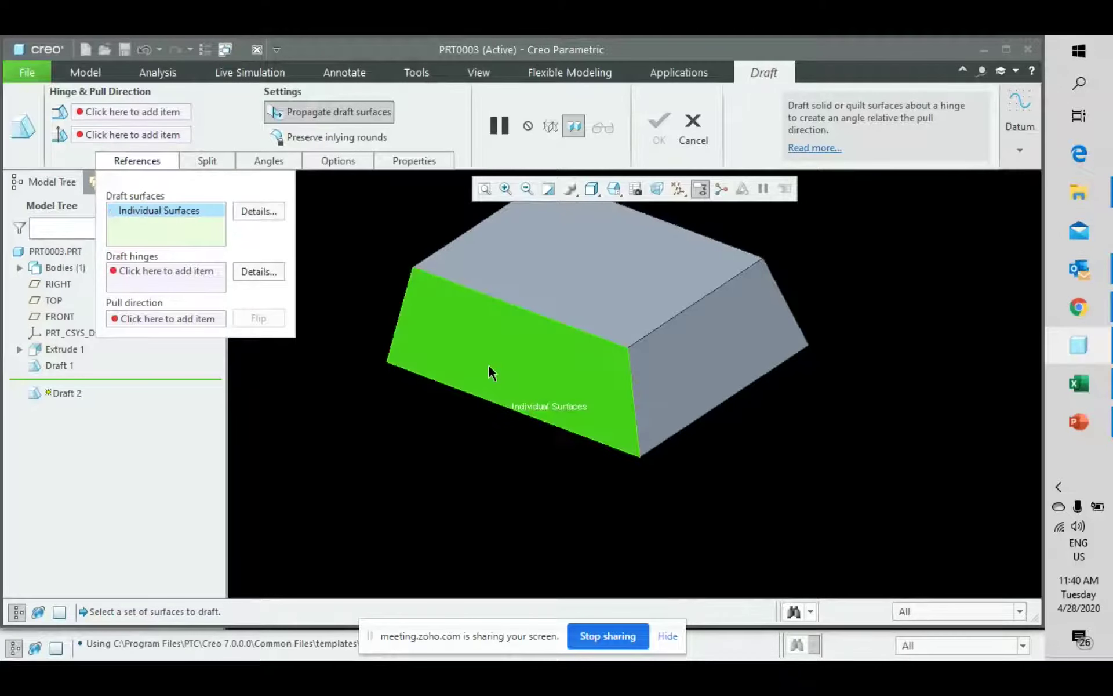
pyautogui.keyDown('ctrl'); pyautogui.click(670, 395); pyautogui.keyUp('ctrl')
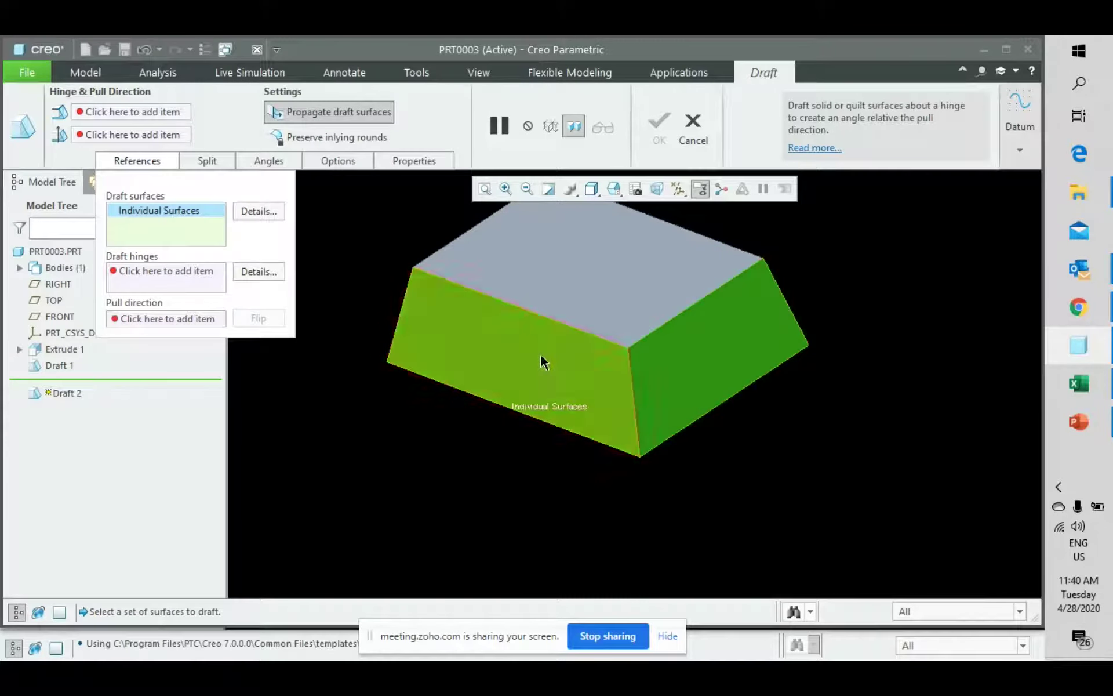
pyautogui.click(145, 115)
pyautogui.click(664, 437)
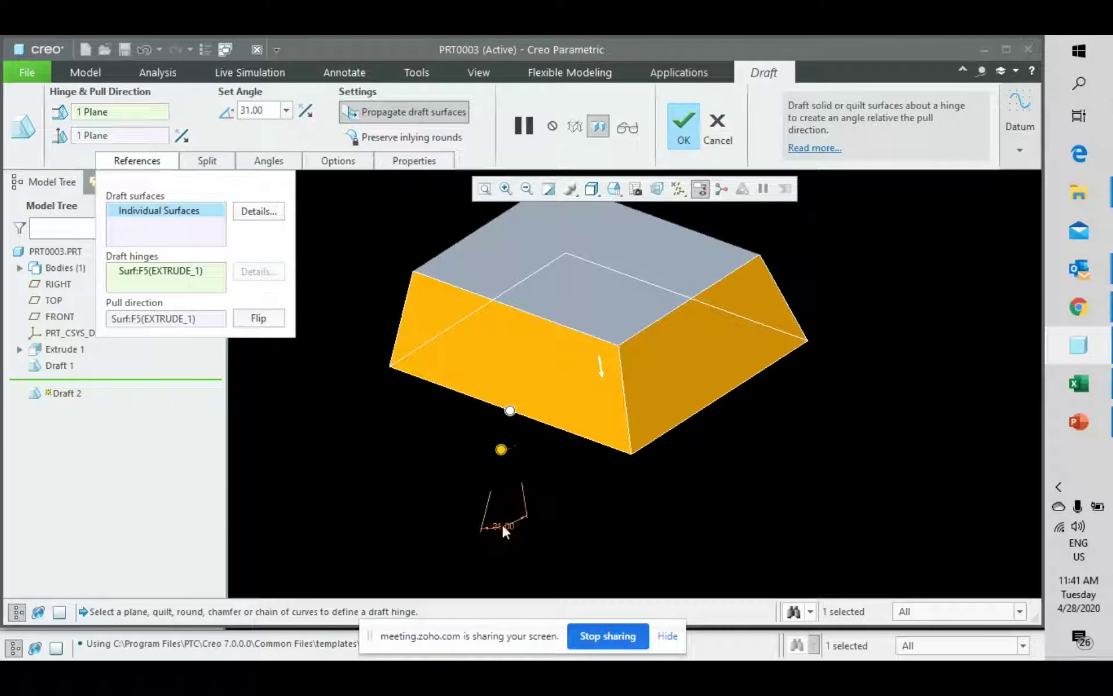
# Step: Change the draft angle to 25 degrees, revise it to 20 degrees, and complete the draft feature
pyautogui.doubleClick(502, 525)
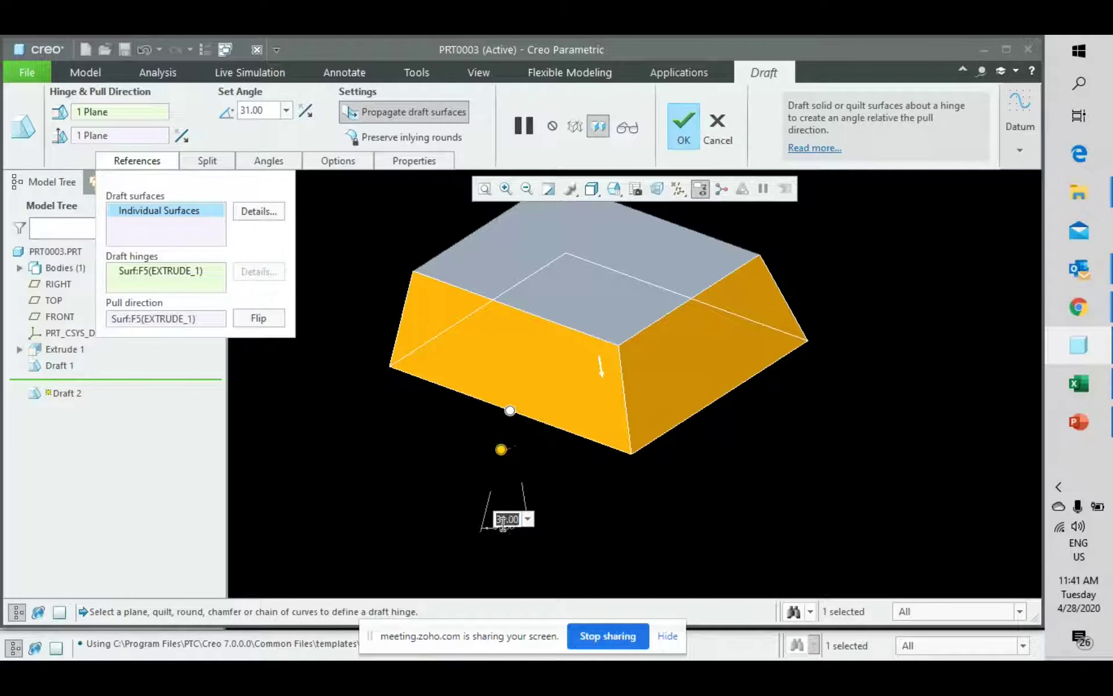
pyautogui.write('25')
pyautogui.press('Return')
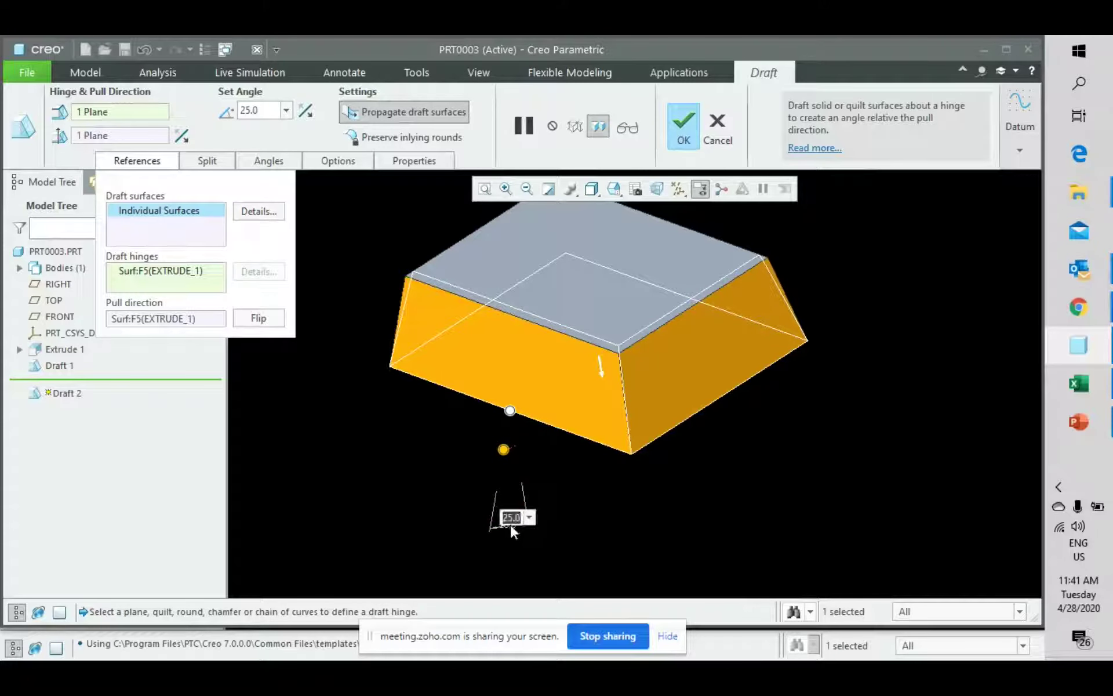
pyautogui.write('20')
pyautogui.press('Return')
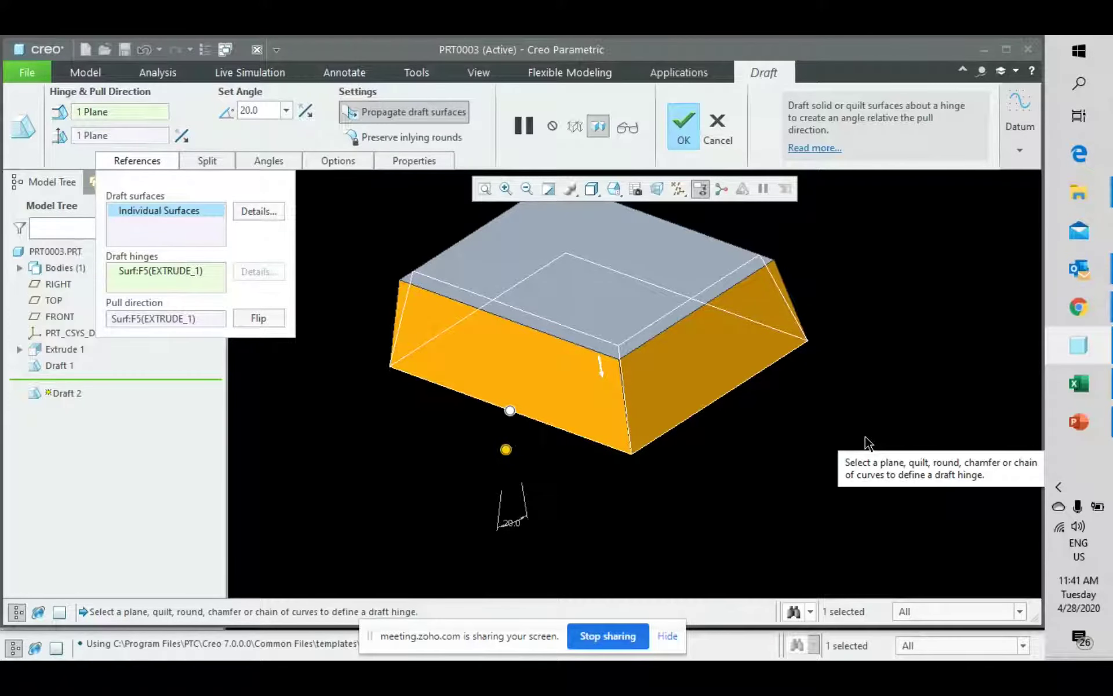
pyautogui.middleClick(864, 435)
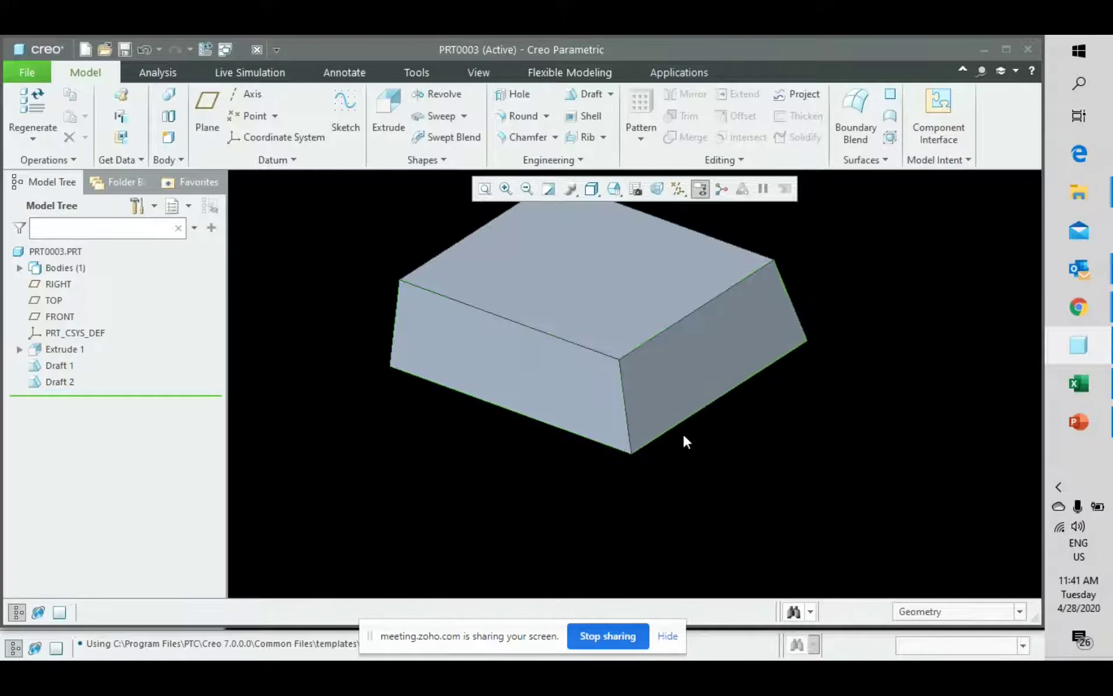
pyautogui.moveTo(684, 440)
pyautogui.mouseDown(button='middle')
pyautogui.moveTo(646, 395)
pyautogui.moveTo(664, 446)
pyautogui.moveTo(659, 419)
pyautogui.mouseUp(button='middle')
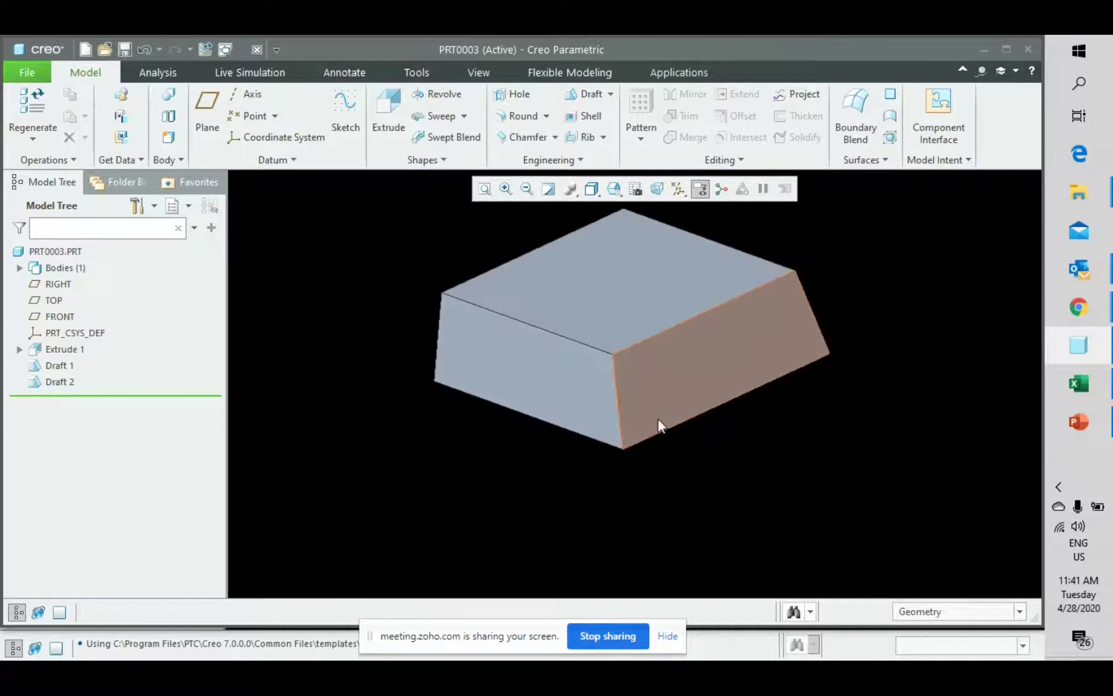
pyautogui.moveTo(520, 467)
pyautogui.mouseDown(button='middle')
pyautogui.moveTo(526, 430)
pyautogui.moveTo(515, 437)
pyautogui.moveTo(519, 486)
pyautogui.moveTo(537, 439)
pyautogui.mouseUp(button='middle')
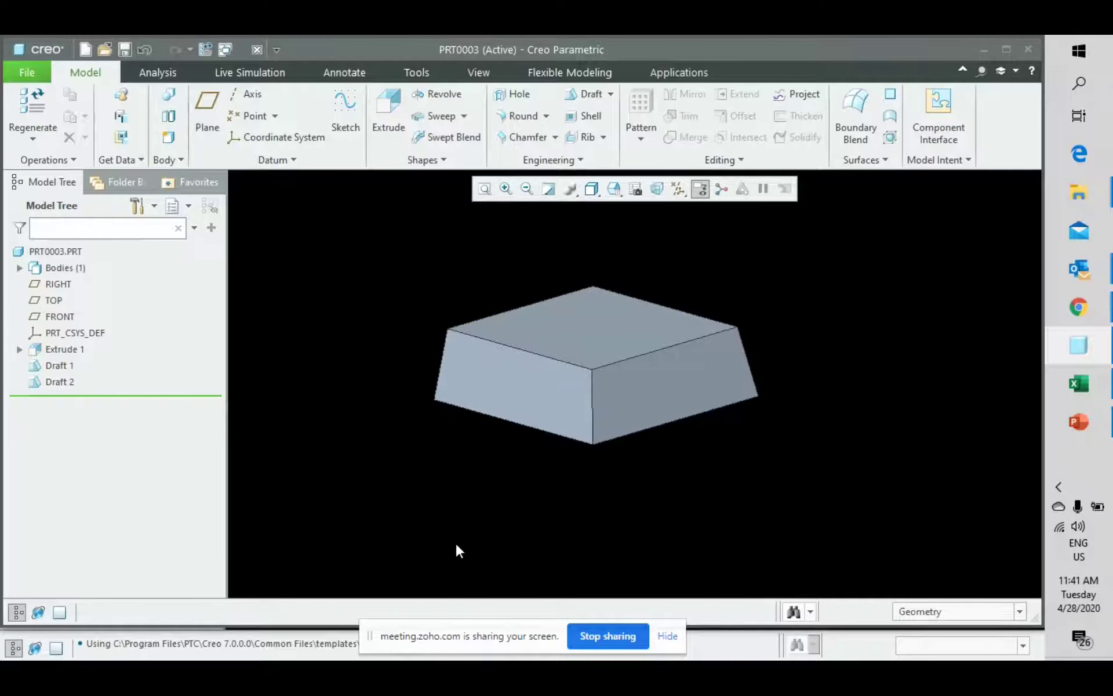
pyautogui.scroll(-2, 634, 405)
pyautogui.scroll(3, 635, 409)
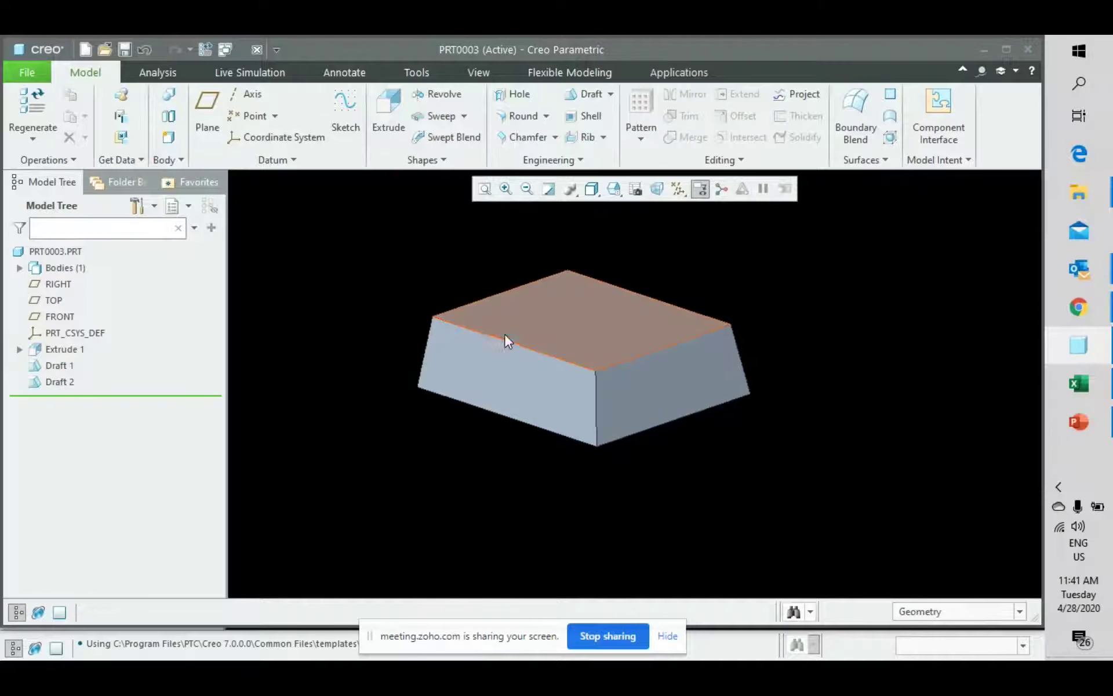
pyautogui.scroll(2, 550, 351)
pyautogui.scroll(-3, 544, 366)
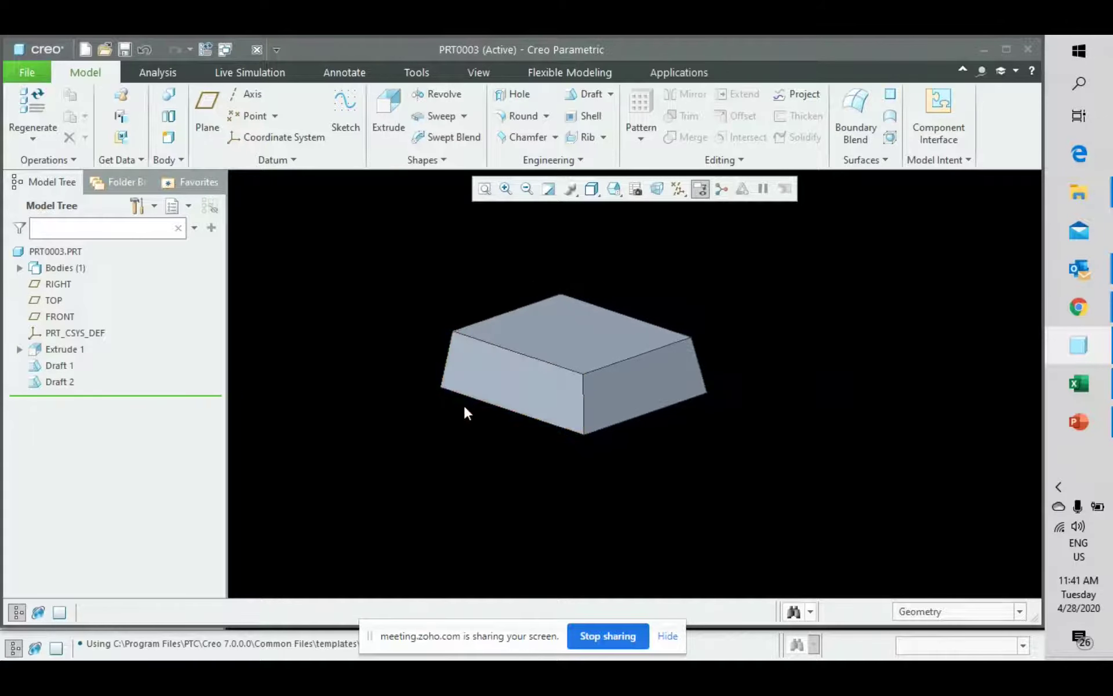
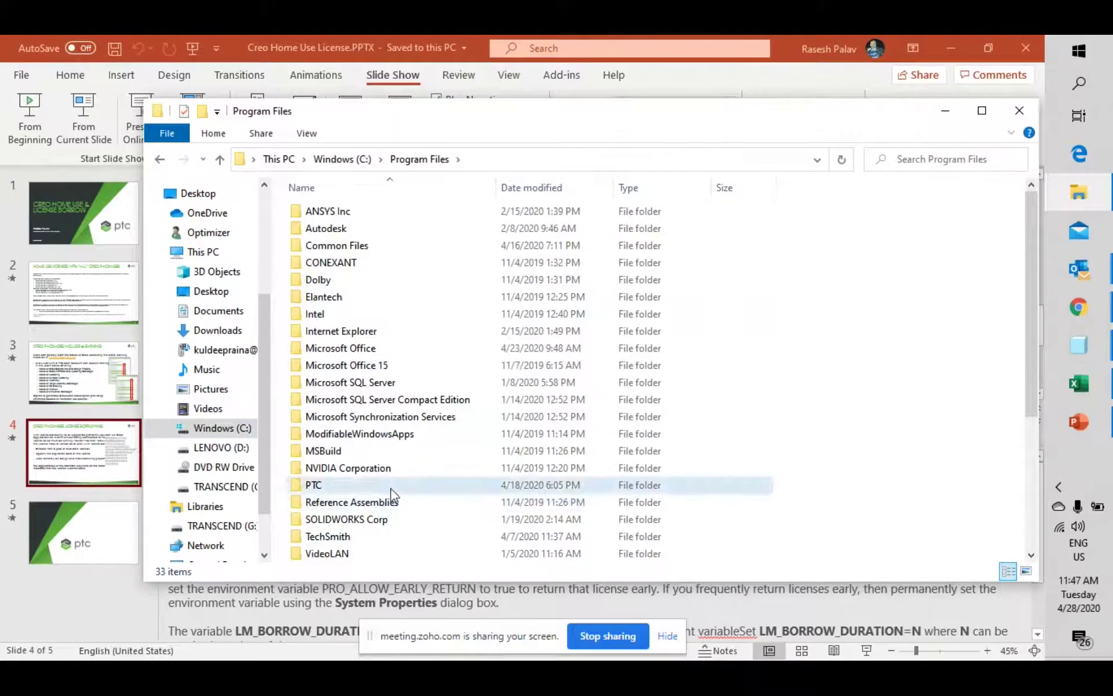
# Step: Search the Creo 7.0.0.0 installation's Common Files folder and its proe subfolder in File Explorer for the license borrowing batch file
pyautogui.doubleClick(380, 486)
pyautogui.doubleClick(389, 263)
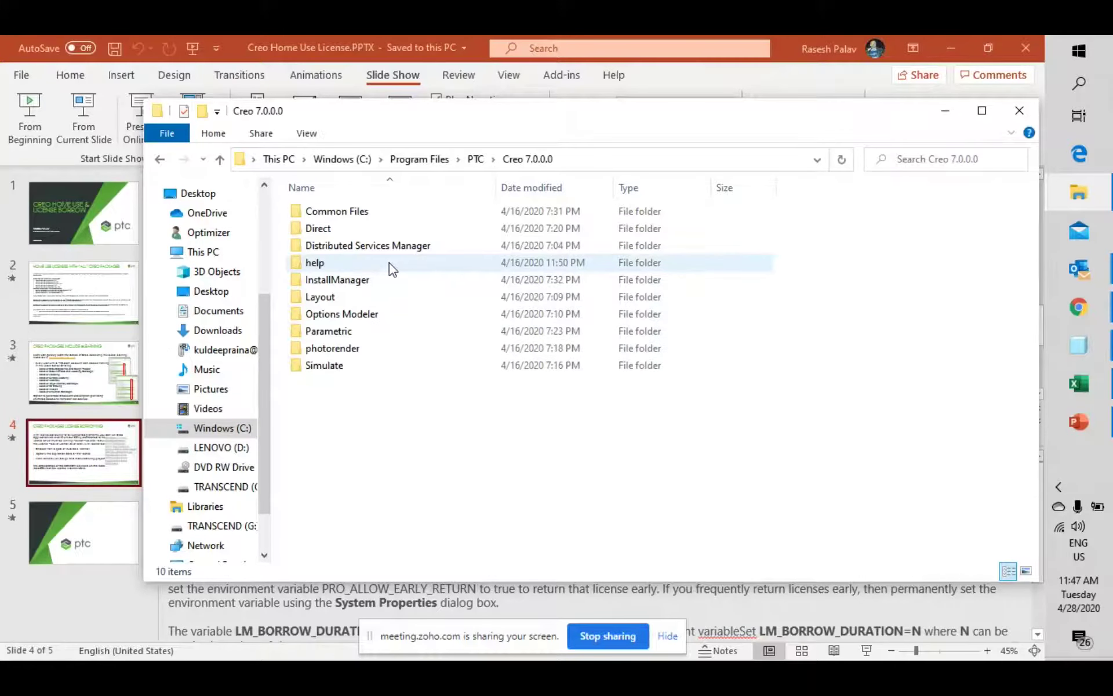
pyautogui.doubleClick(396, 219)
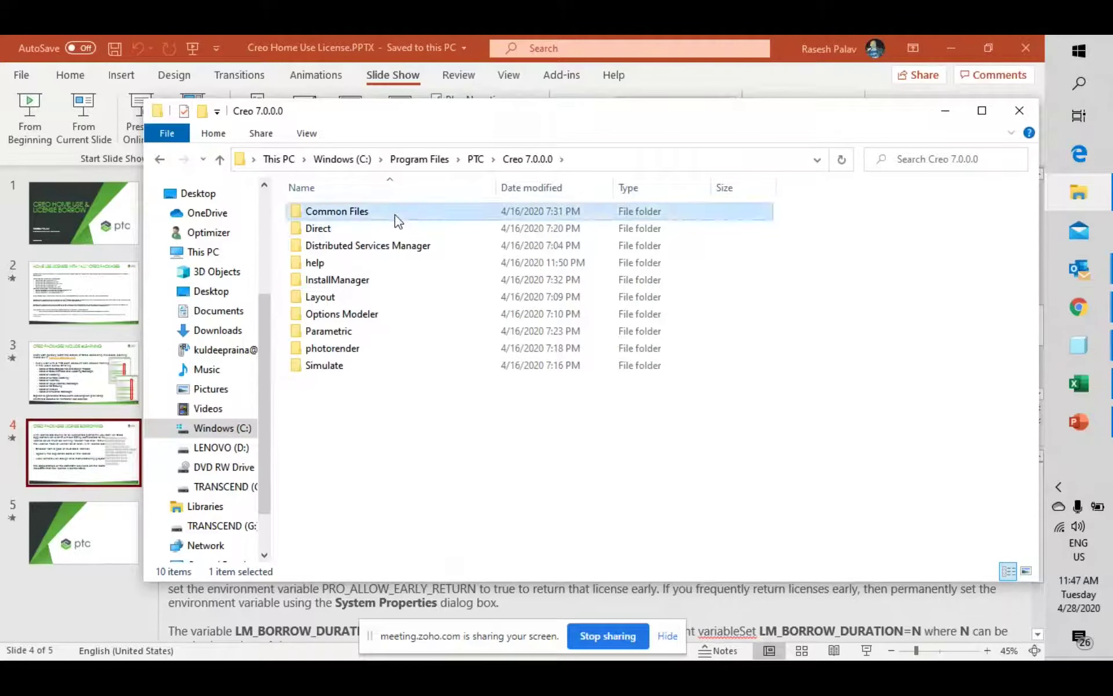
pyautogui.scroll(-2, 383, 504)
pyautogui.scroll(-3, 385, 504)
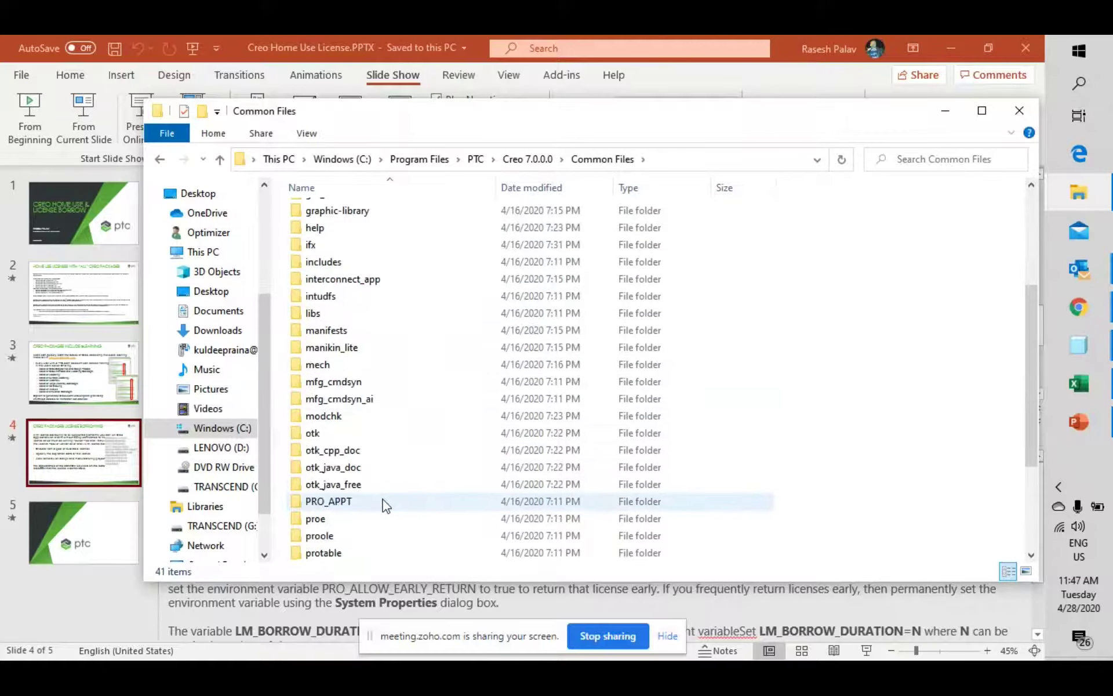
pyautogui.scroll(-2, 386, 504)
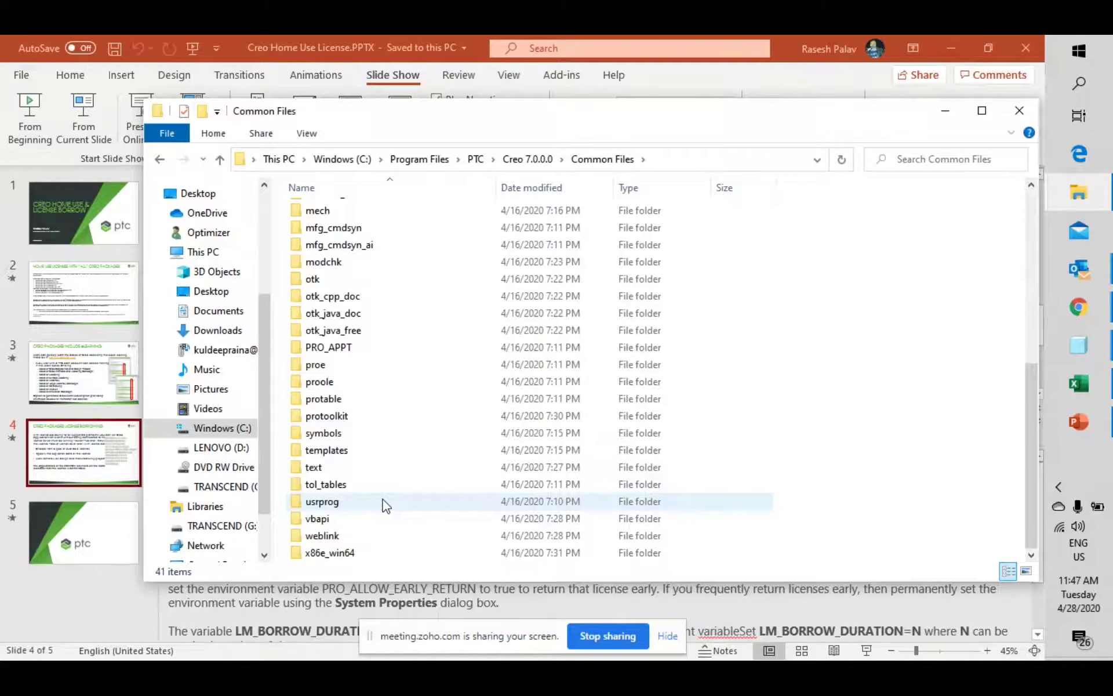
pyautogui.scroll(4, 386, 506)
pyautogui.scroll(3, 385, 506)
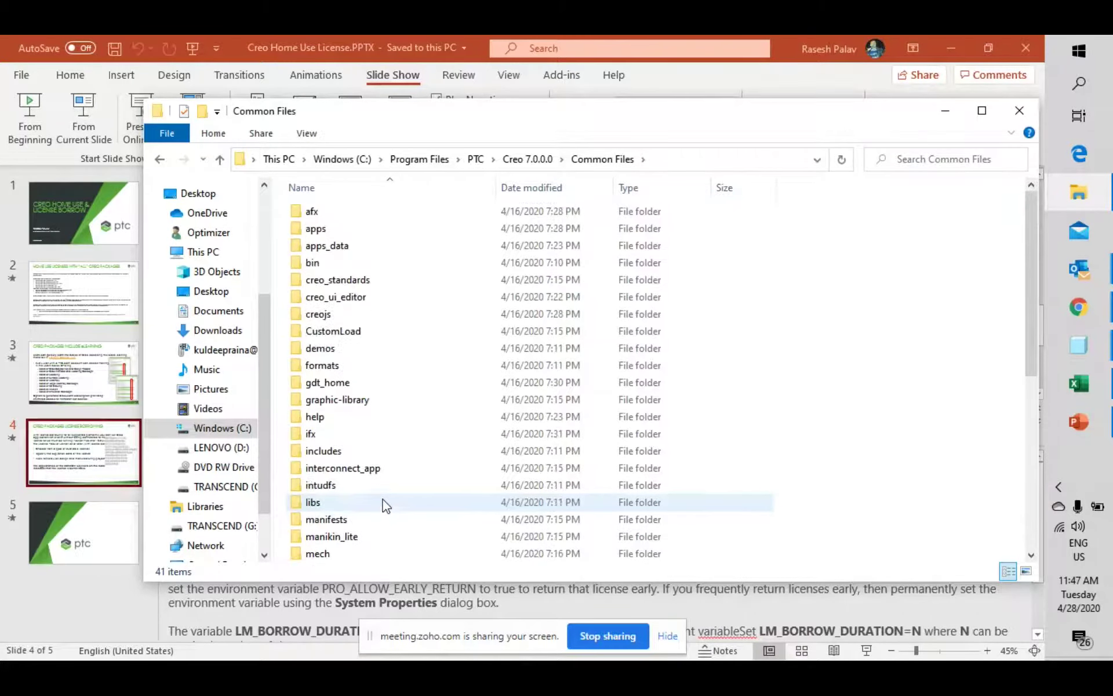
pyautogui.scroll(-6, 385, 505)
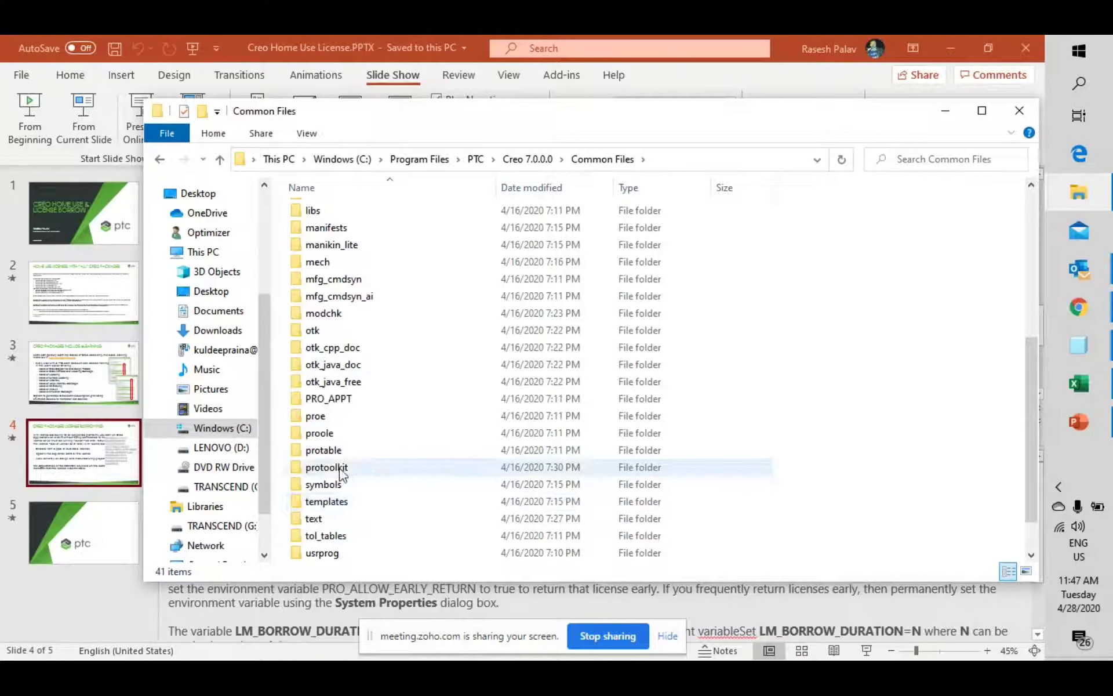
pyautogui.doubleClick(383, 417)
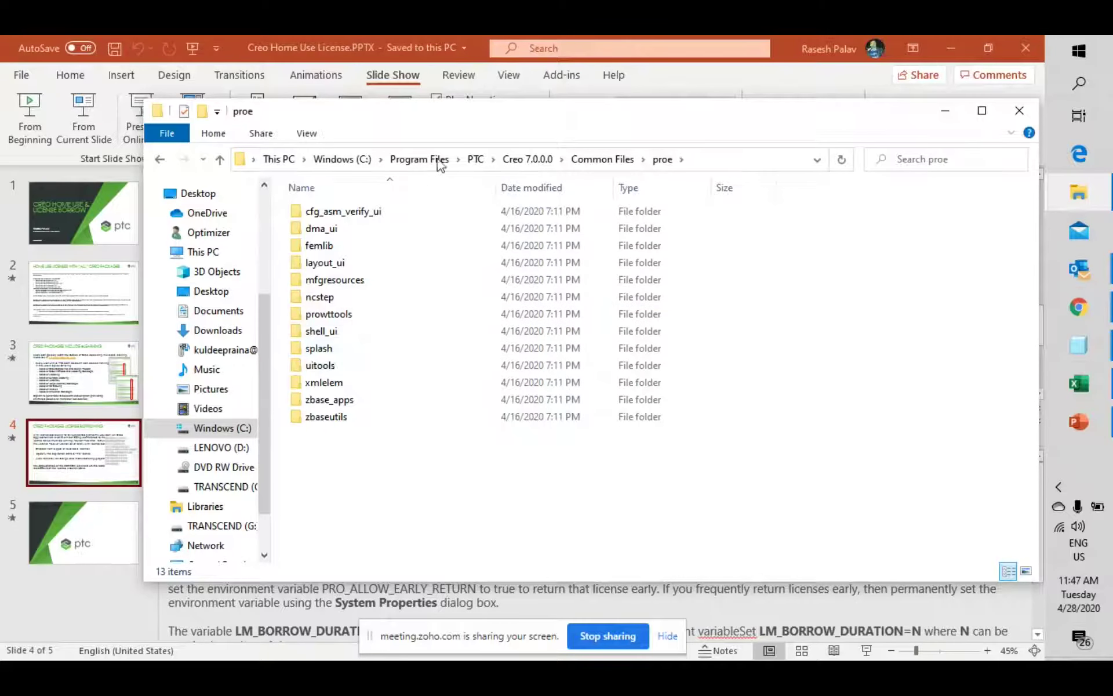
# Step: Go to the Parametric bin folder of the Creo 7.0.0.0 installation and run ptcborrow.bat as administrator
pyautogui.click(476, 159)
pyautogui.doubleClick(393, 263)
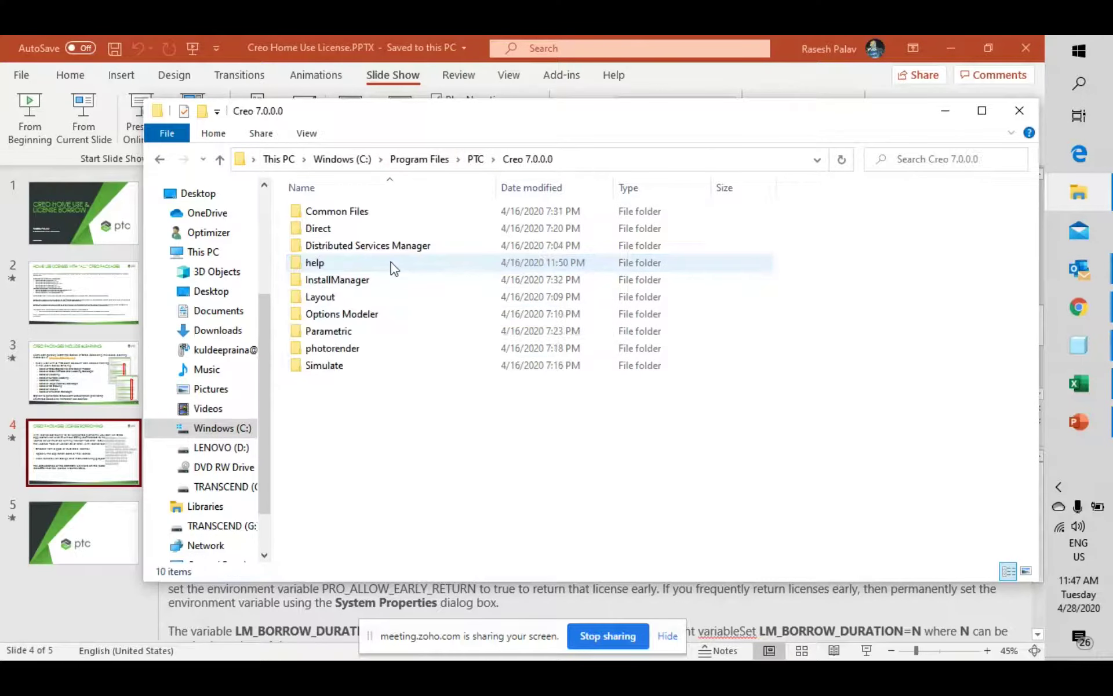
pyautogui.doubleClick(378, 330)
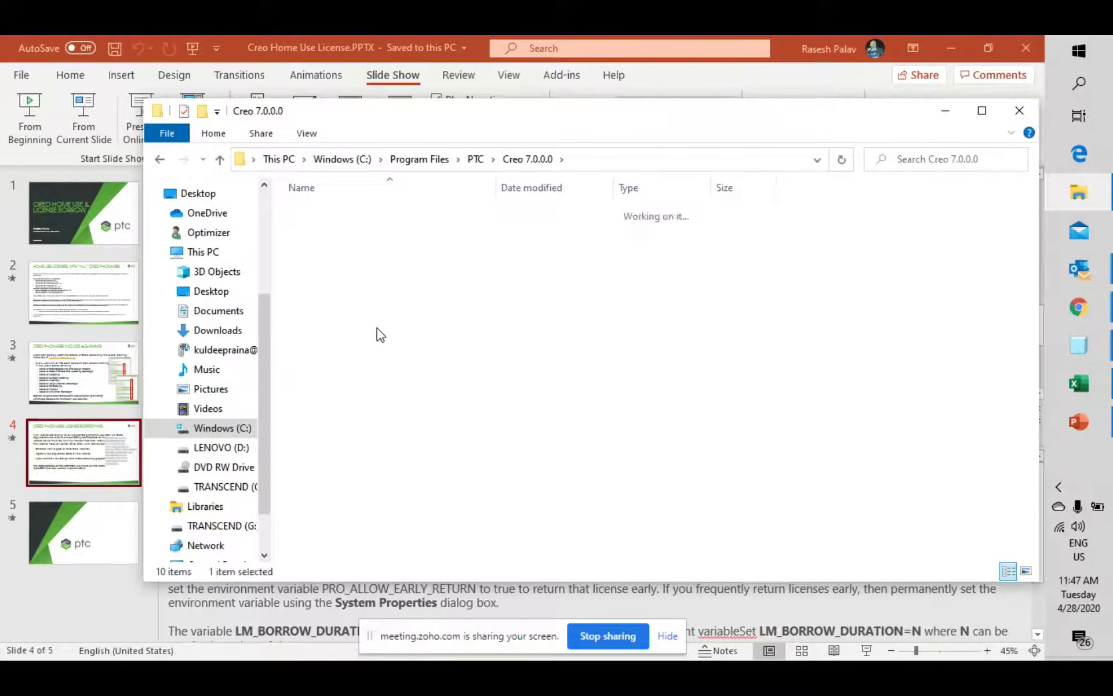
pyautogui.doubleClick(386, 212)
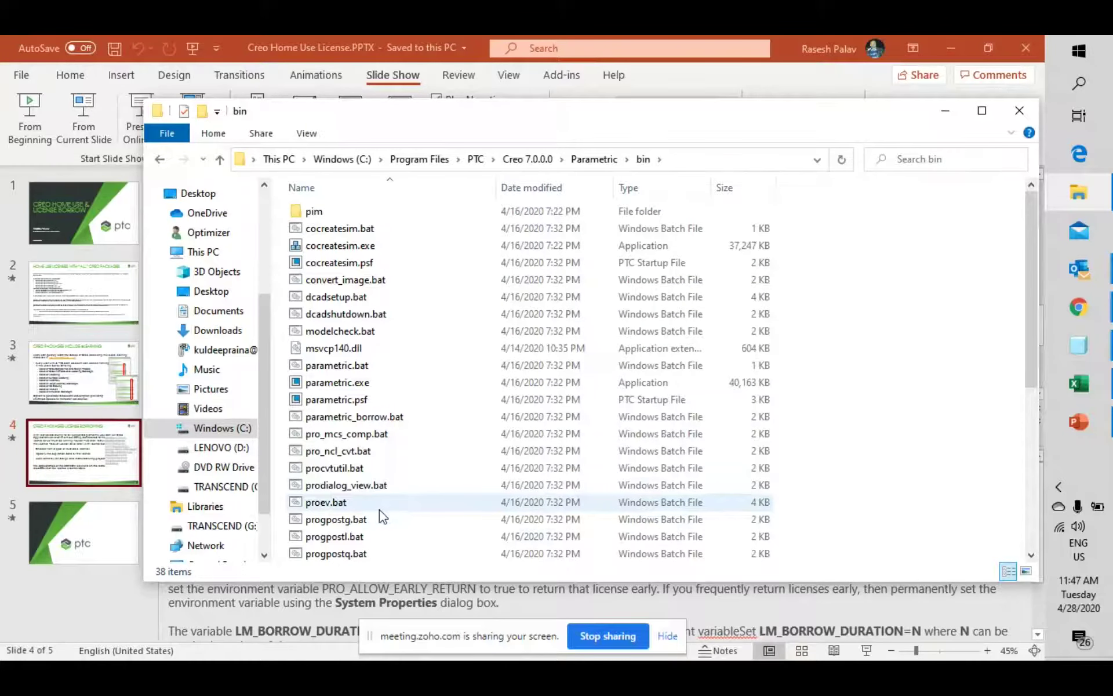
pyautogui.scroll(-2, 383, 516)
pyautogui.scroll(-1, 381, 525)
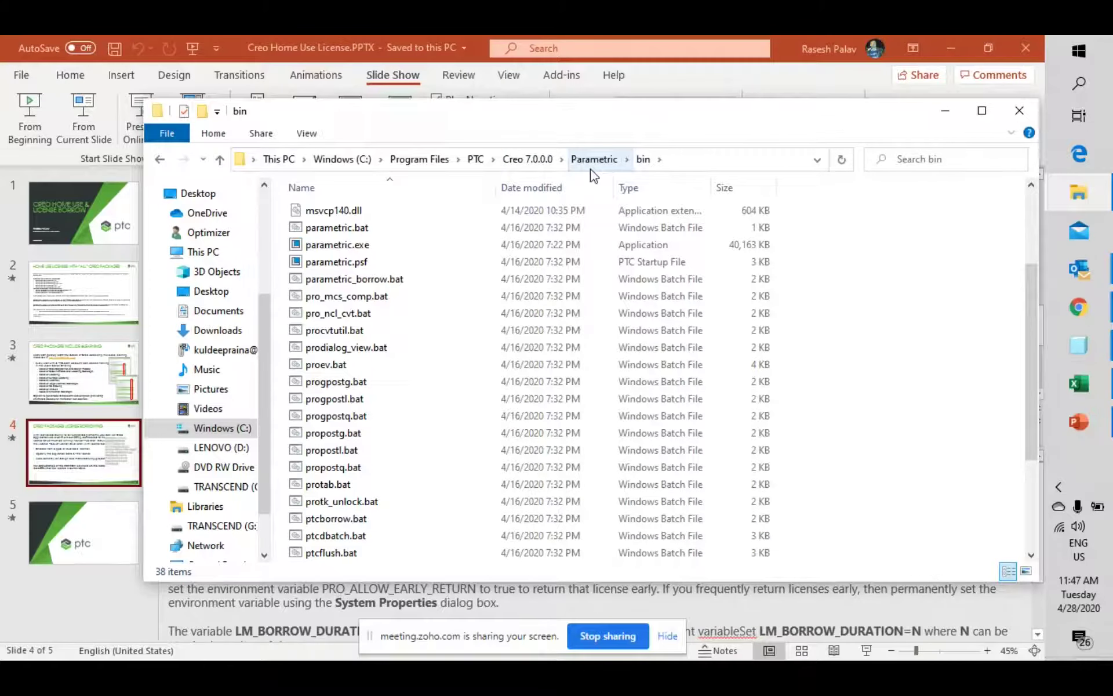
pyautogui.rightClick(366, 520)
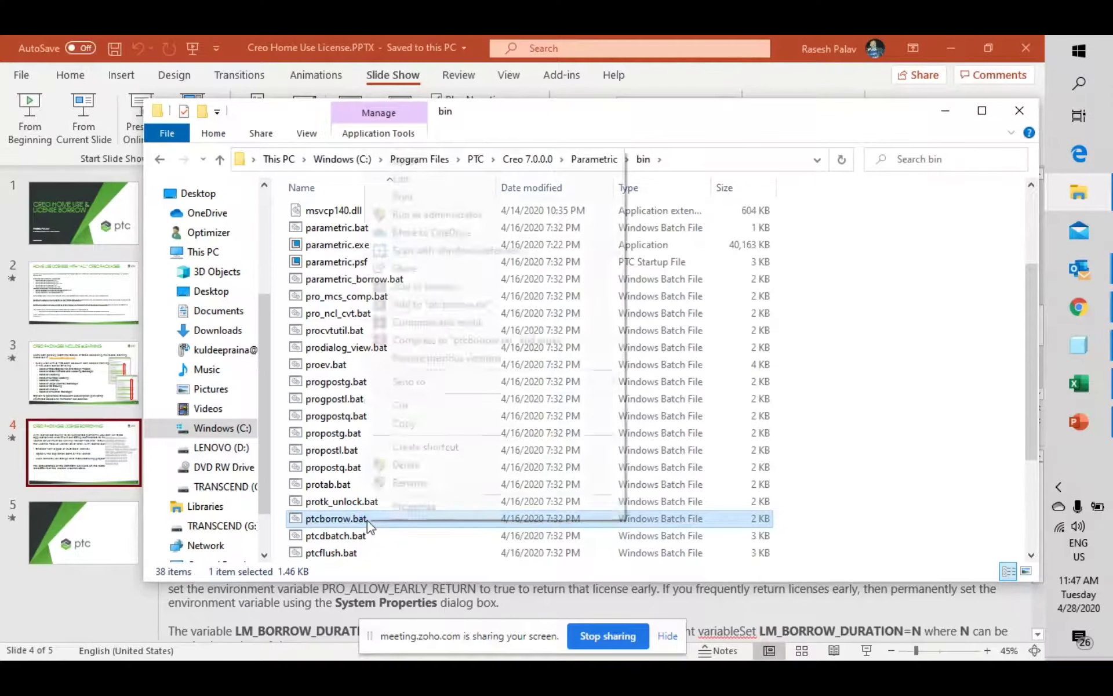
pyautogui.click(449, 213)
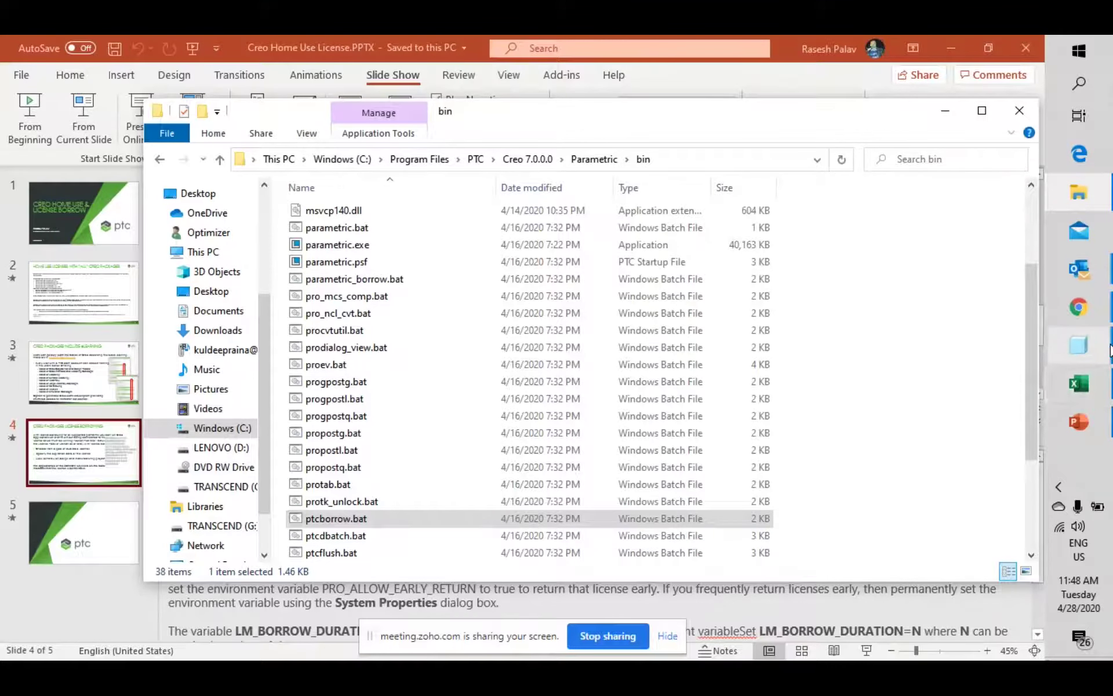
# Step: Switch to Creo Parametric and close all the open part windows, including PRT0003 and PRT0002
pyautogui.moveTo(1108, 349)
pyautogui.click(986, 541)
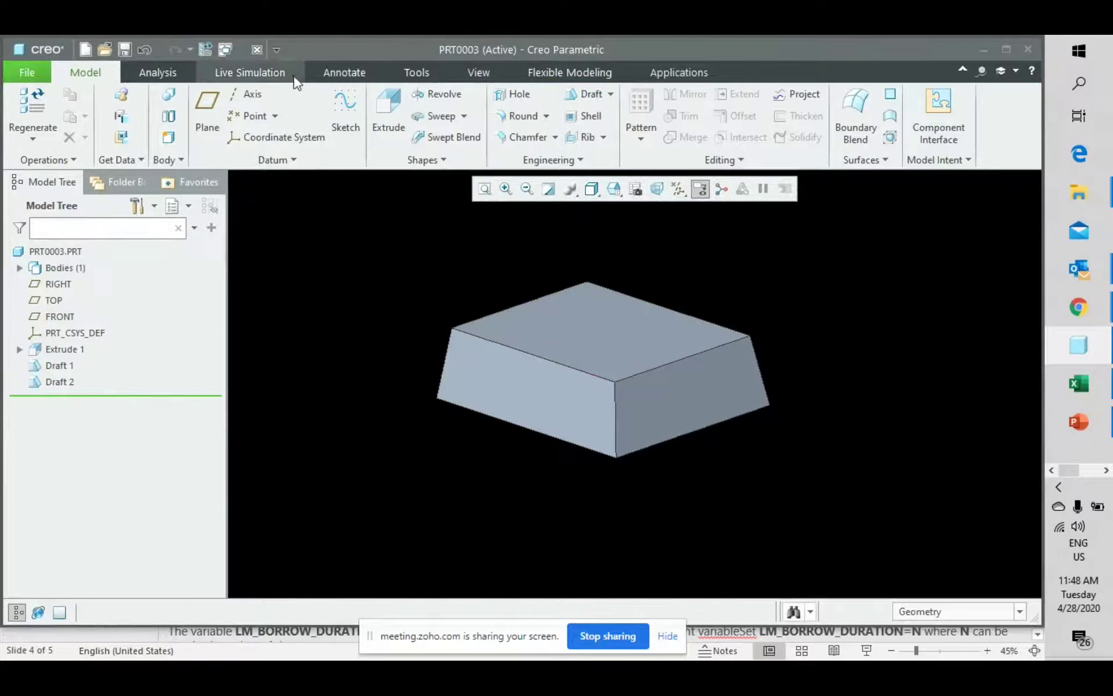
pyautogui.click(258, 50)
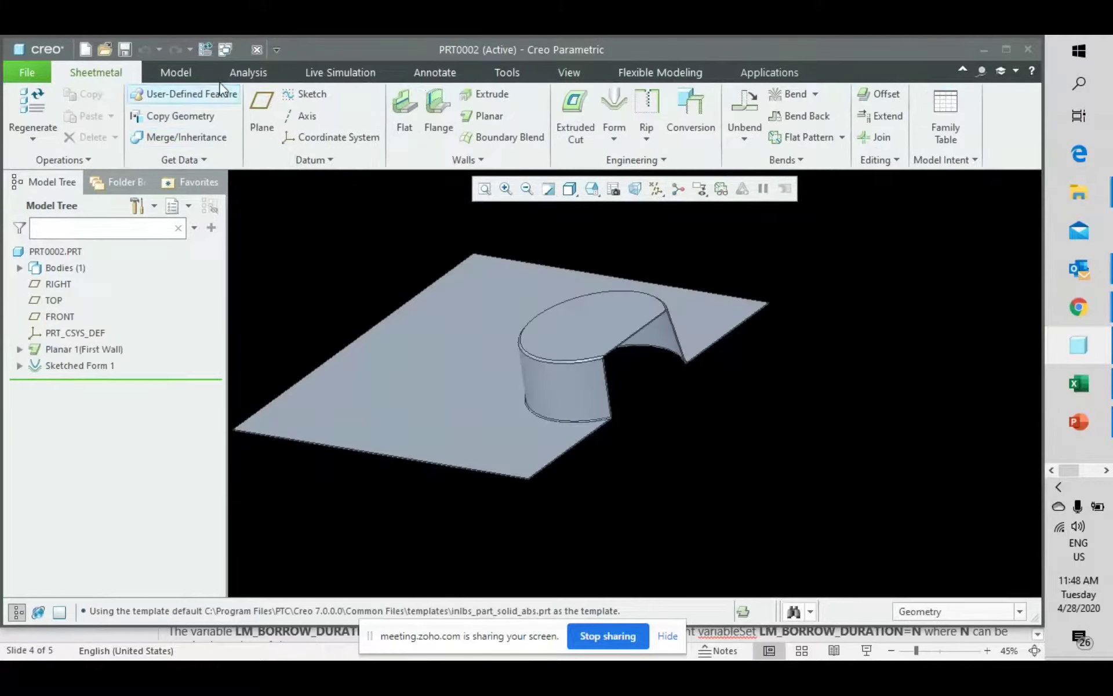
pyautogui.click(255, 51)
pyautogui.click(258, 50)
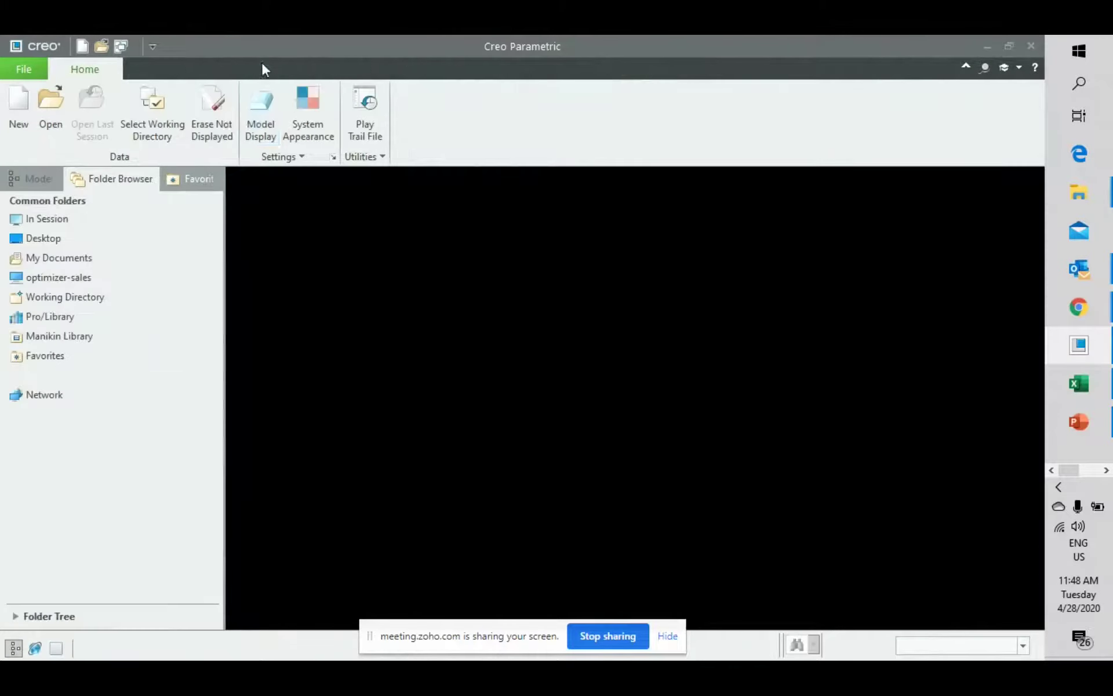
# Step: Erase all models that are not displayed from the session and exit Creo Parametric
pyautogui.click(211, 113)
pyautogui.click(567, 472)
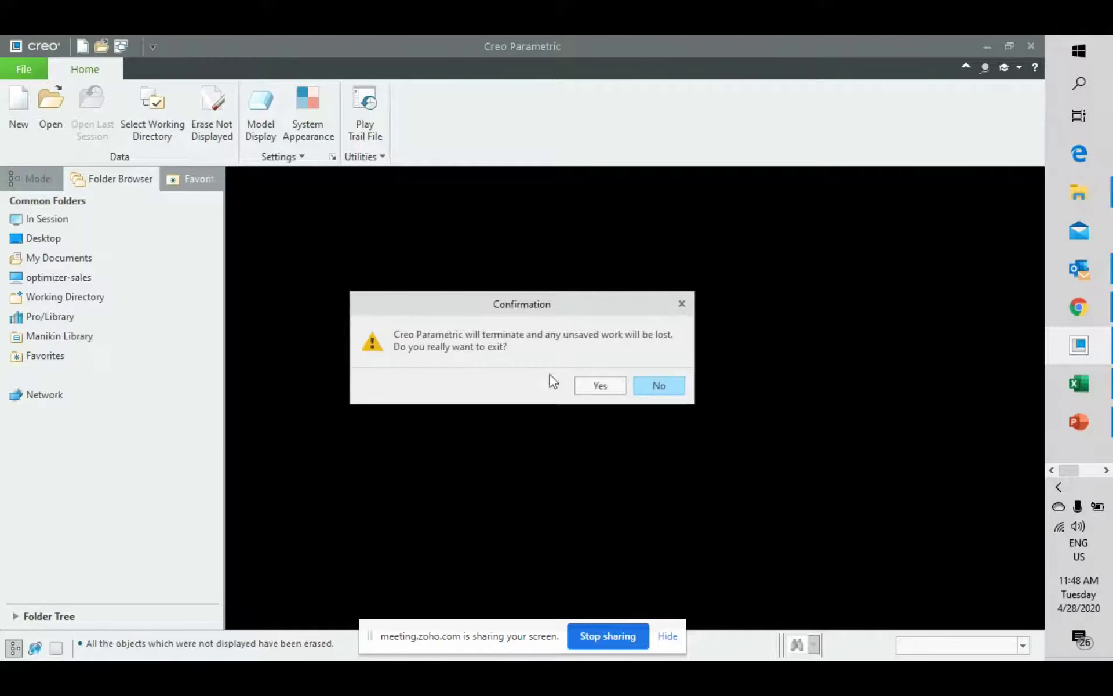
pyautogui.click(597, 382)
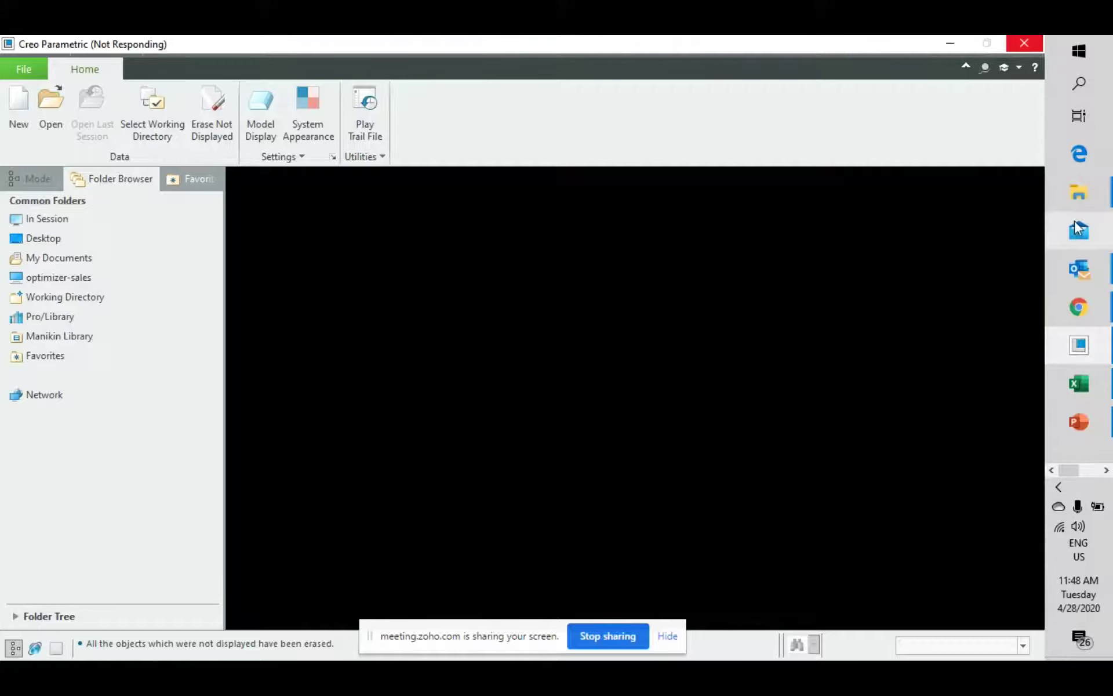
# Step: Close the Creo Parametric window to get back to the license borrowing dialog
pyautogui.moveTo(1083, 201)
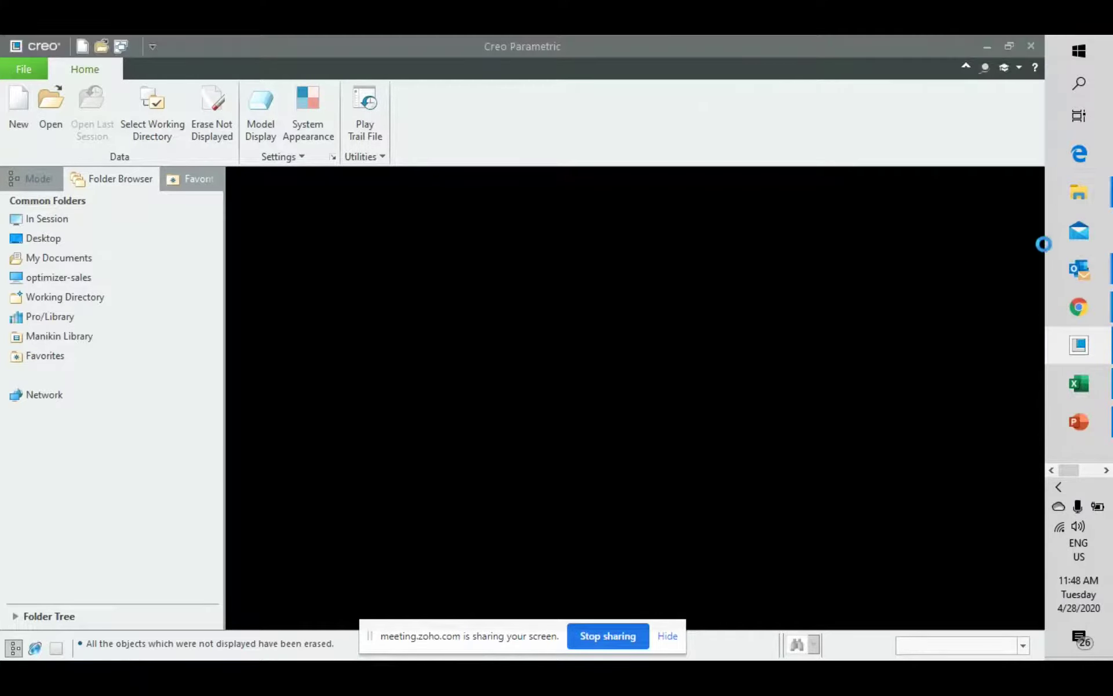
pyautogui.click(1030, 46)
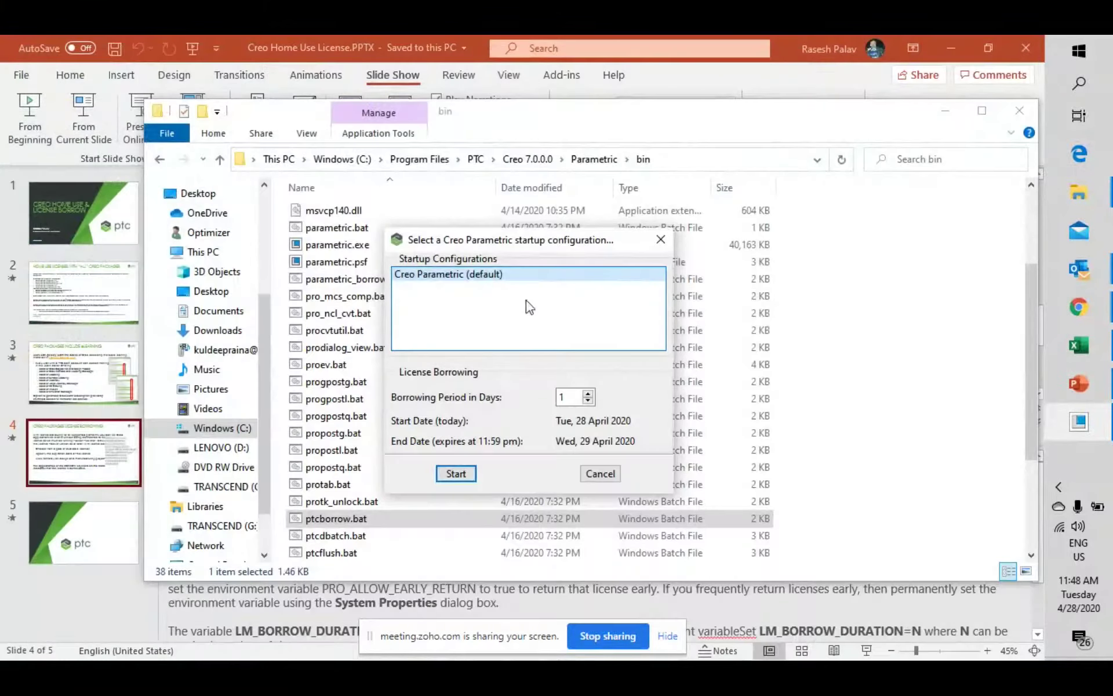
# Step: Try a longer license borrowing period in days for the default Creo Parametric startup configuration, and cancel the borrowing
pyautogui.moveTo(518, 238); pyautogui.dragTo(533, 188)
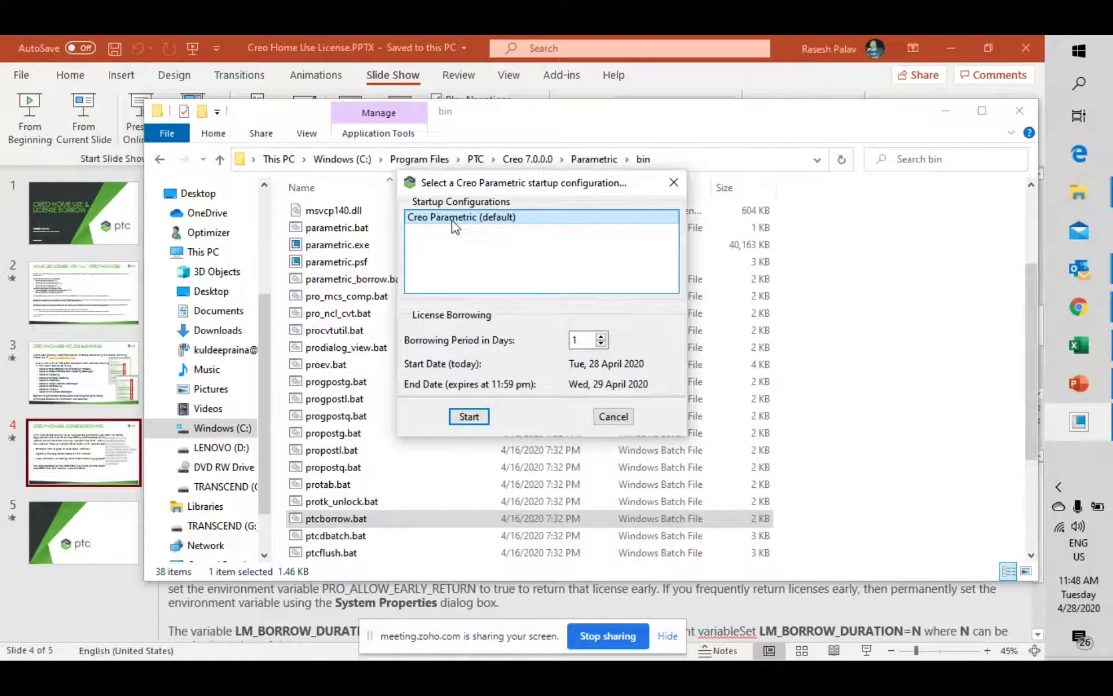
pyautogui.click(601, 337)
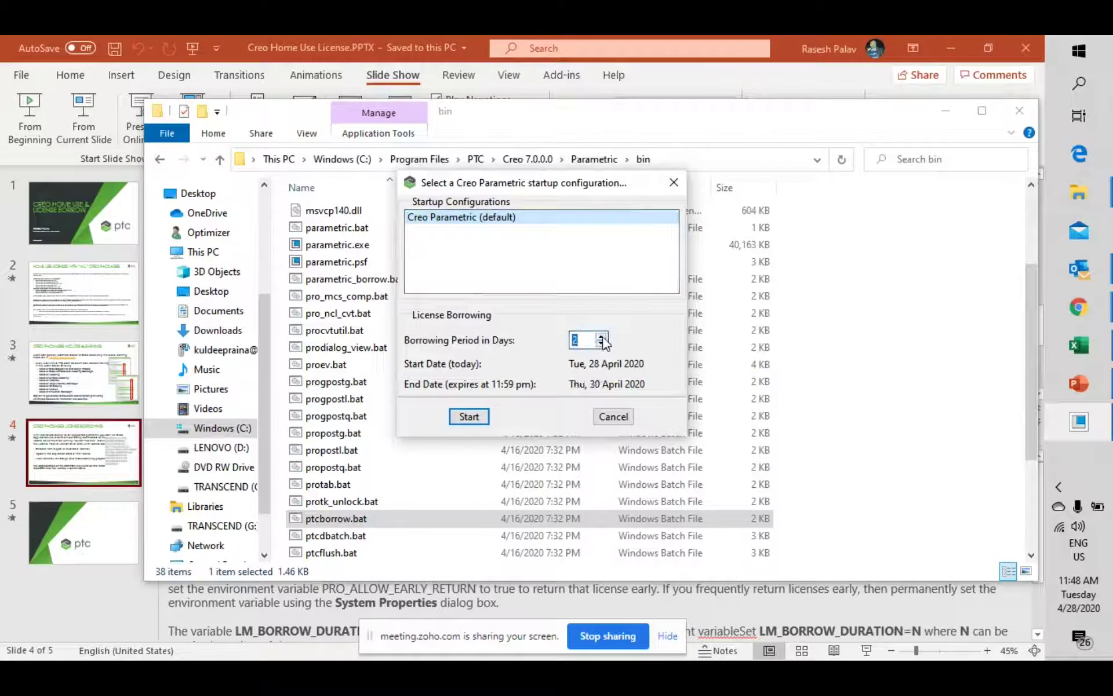
pyautogui.click(601, 337)
pyautogui.click(601, 337)
pyautogui.click(601, 337)
pyautogui.click(617, 416)
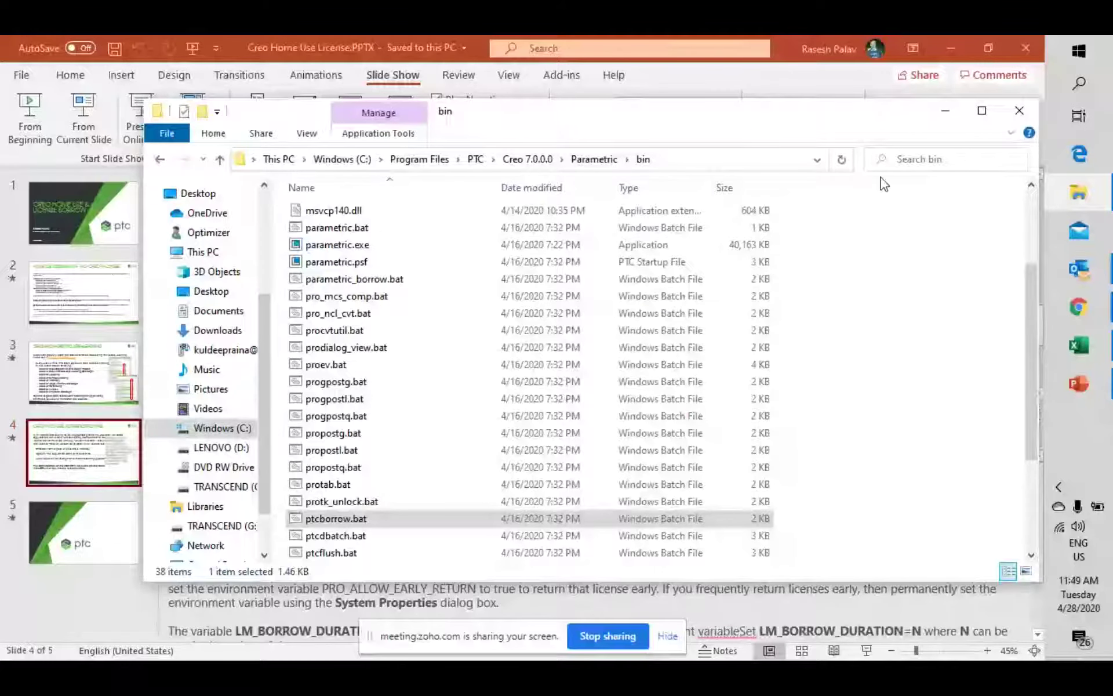
# Step: Switch to PowerPoint and review the eLearning and Home Use licenses slides, ending on the Creo Packages License Borrowing slide
pyautogui.click(1081, 386)
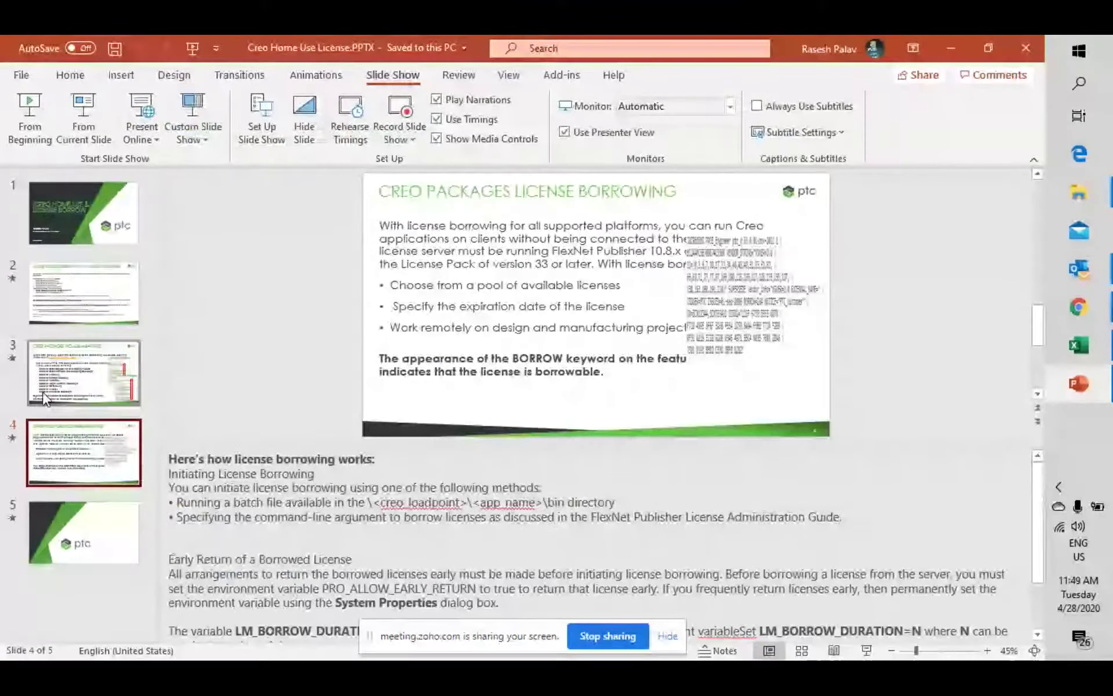
pyautogui.click(92, 381)
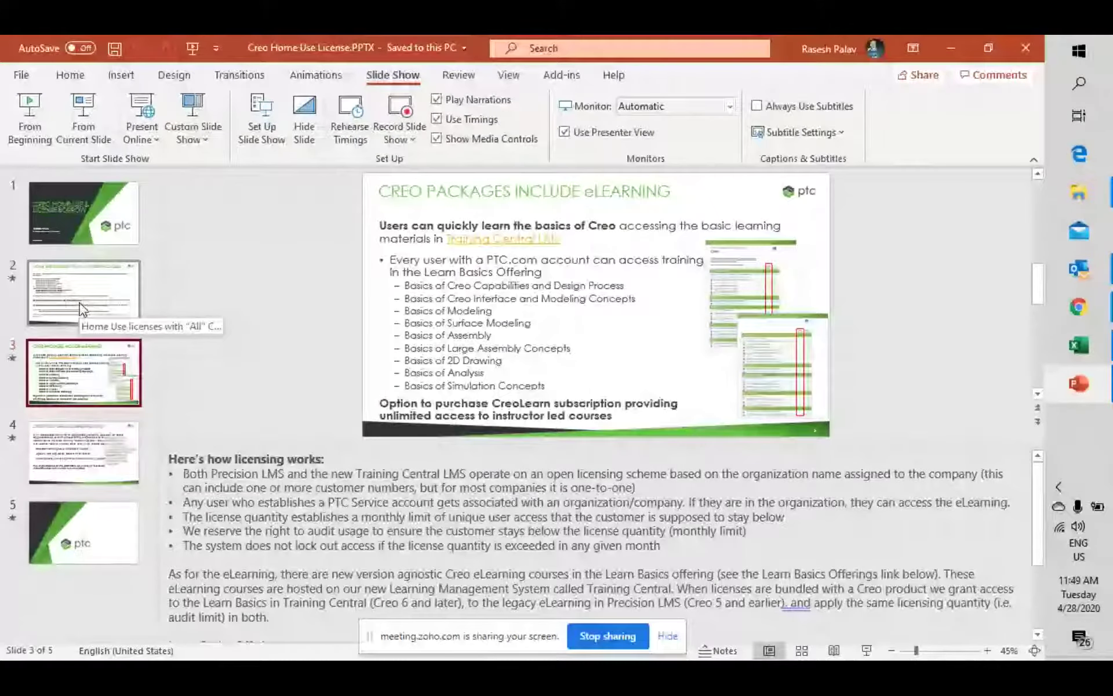
pyautogui.click(81, 309)
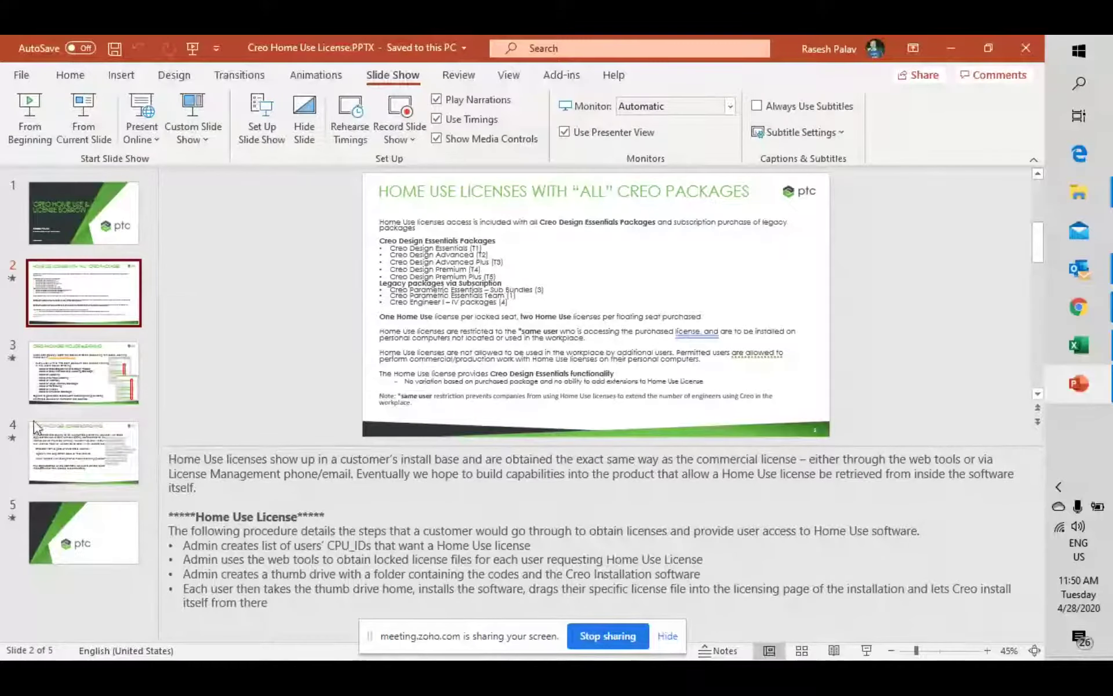
pyautogui.click(83, 441)
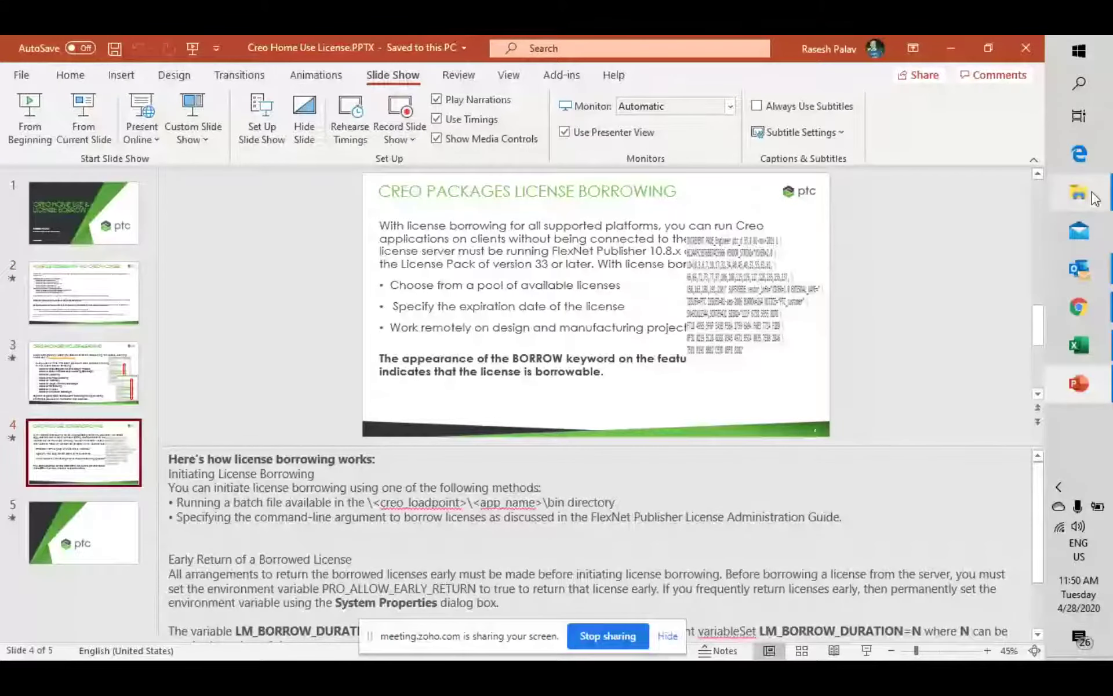
# Step: Switch to File Explorer, go to the Creo7.0_Lic folder on drive D and open the license text file without the standard suffix
pyautogui.moveTo(1078, 193)
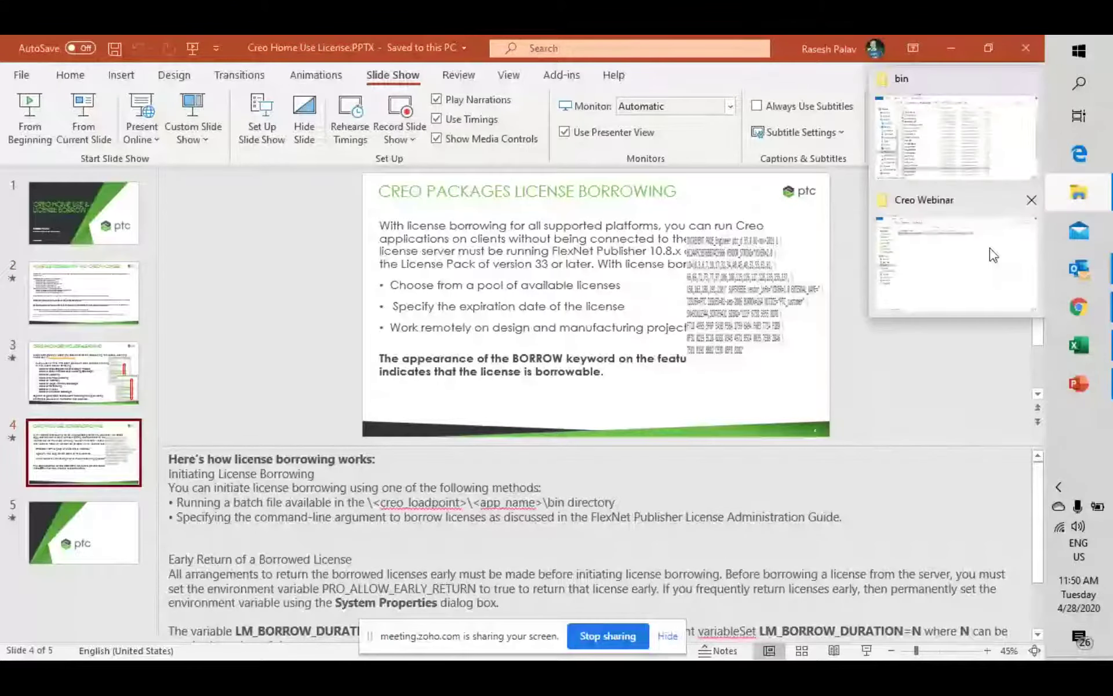
pyautogui.click(949, 173)
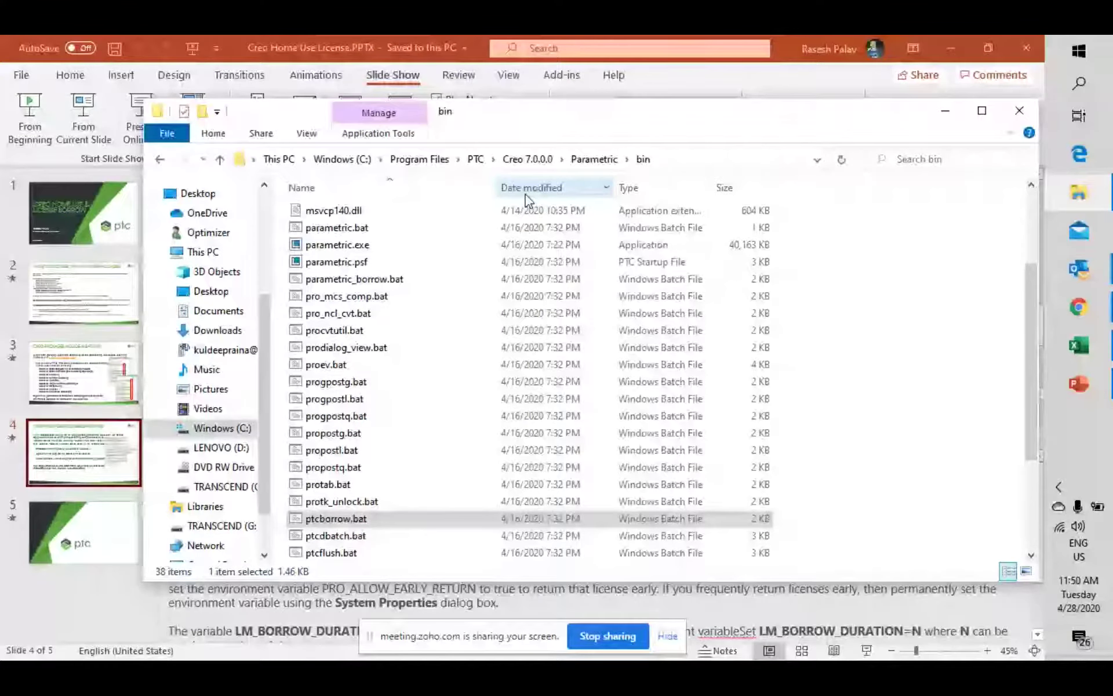
pyautogui.click(220, 447)
pyautogui.doubleClick(429, 232)
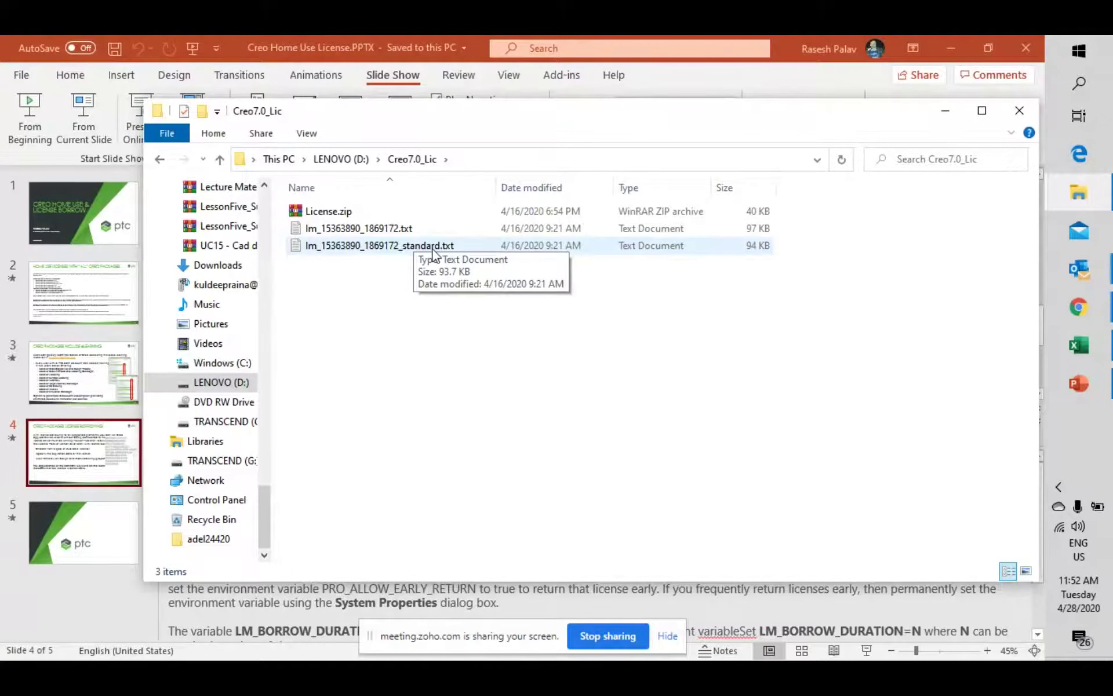
pyautogui.click(398, 229)
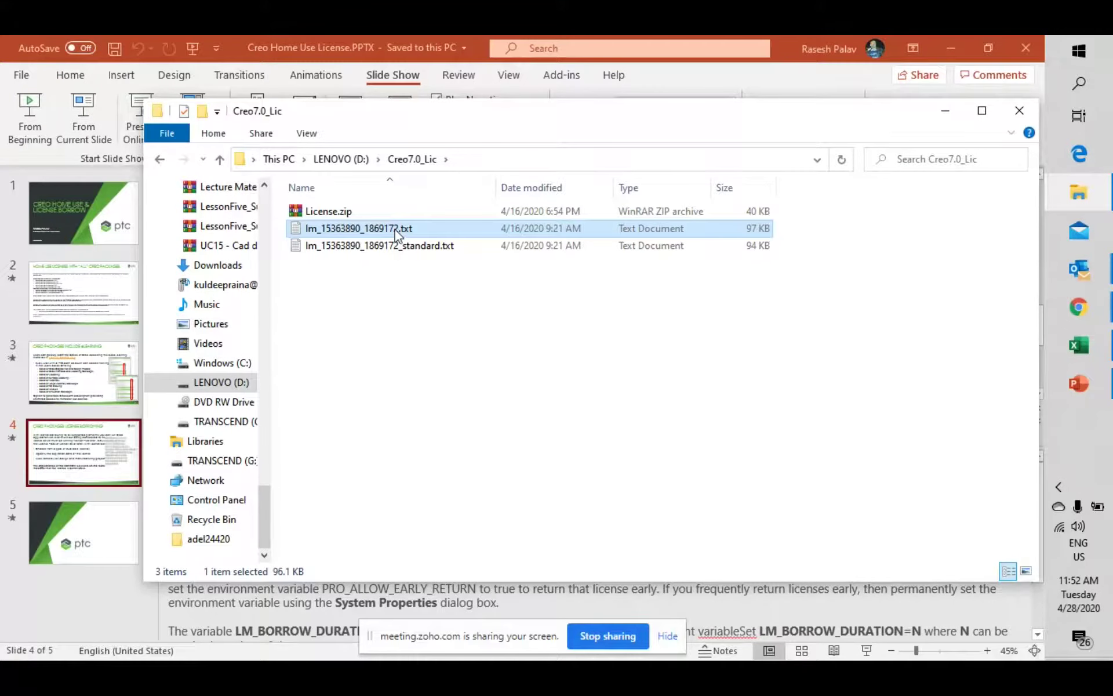
pyautogui.doubleClick(398, 229)
# Step: Search the license file for "borrow", examine the lines around the first match, and close the file
pyautogui.scroll(-6, 406, 379)
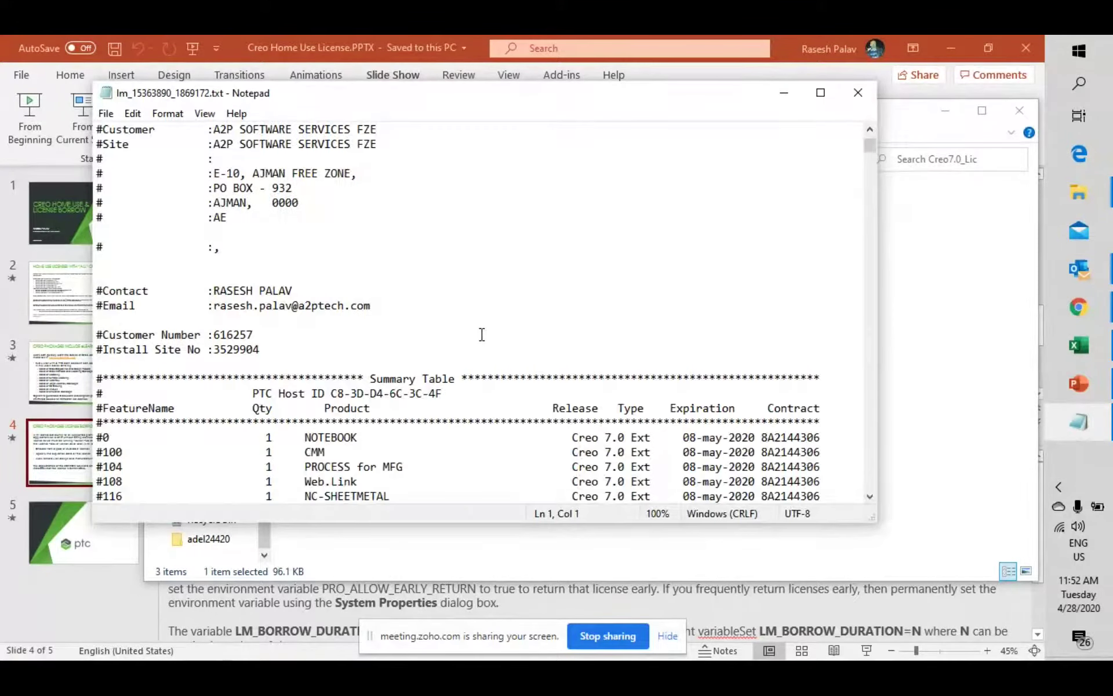
pyautogui.scroll(-3, 481, 334)
pyautogui.hotkey('ctrl', 'f')
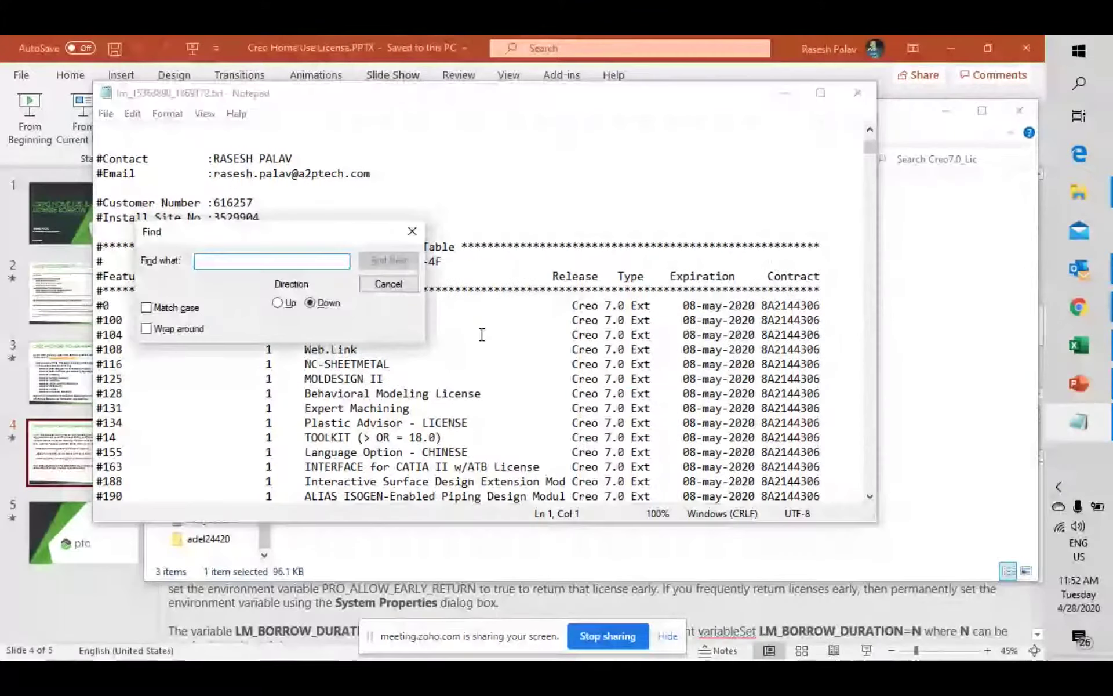
pyautogui.write('boor')
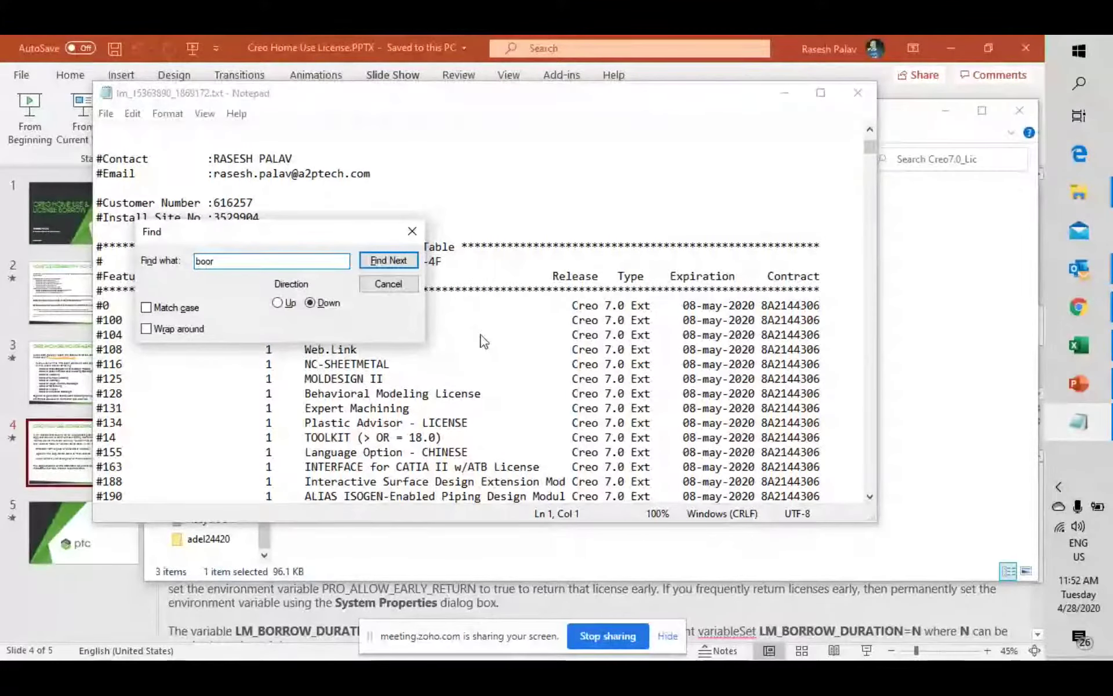
pyautogui.press('BackSpace')
pyautogui.press('BackSpace')
pyautogui.write('rrow')
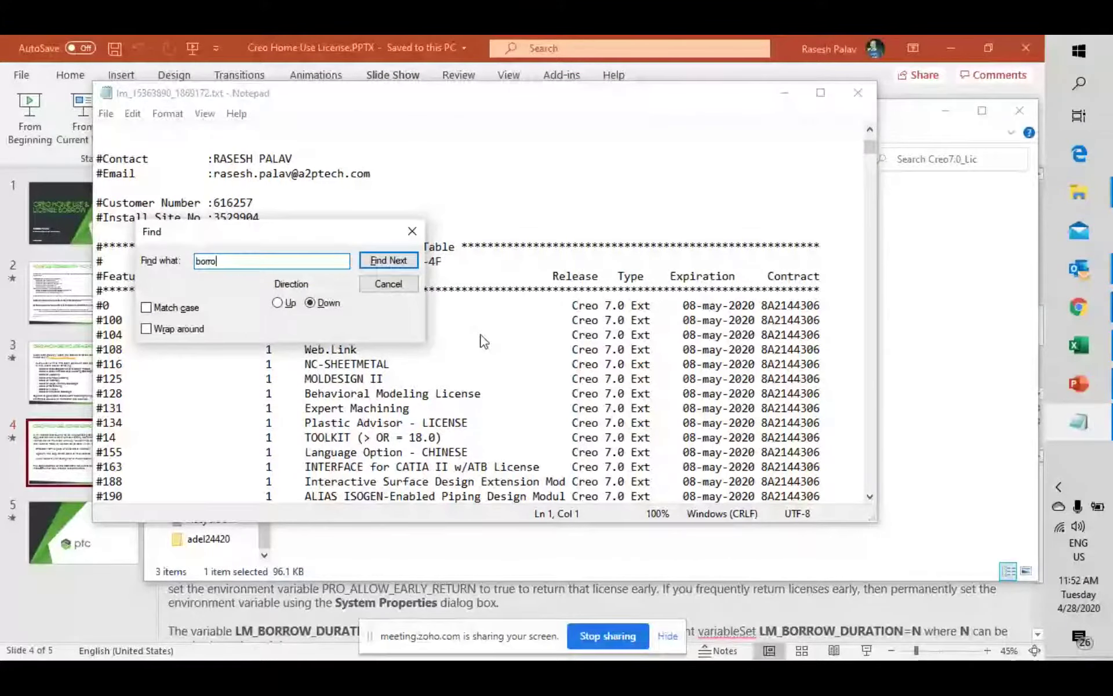
pyautogui.press('Return')
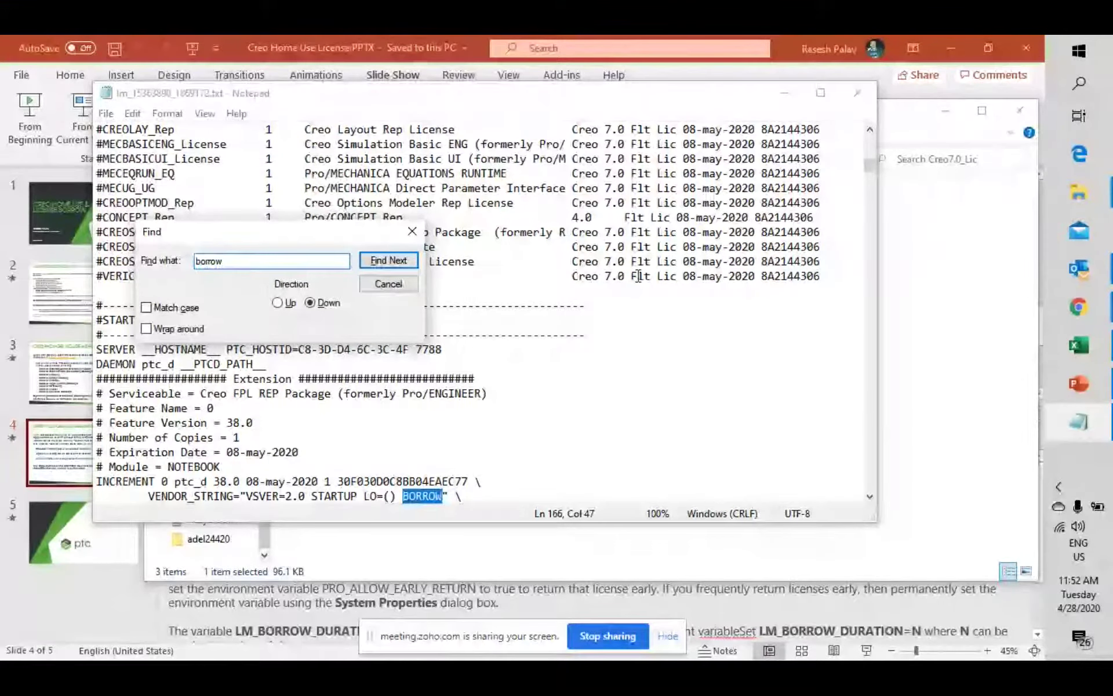
pyautogui.scroll(-2, 637, 276)
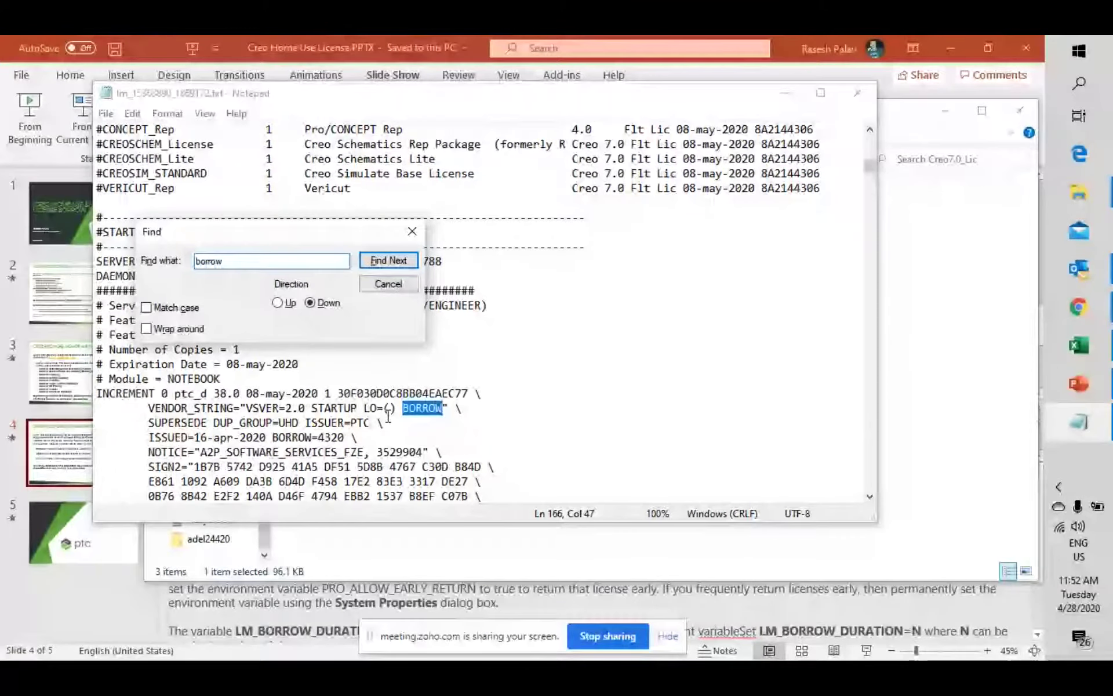
pyautogui.click(413, 229)
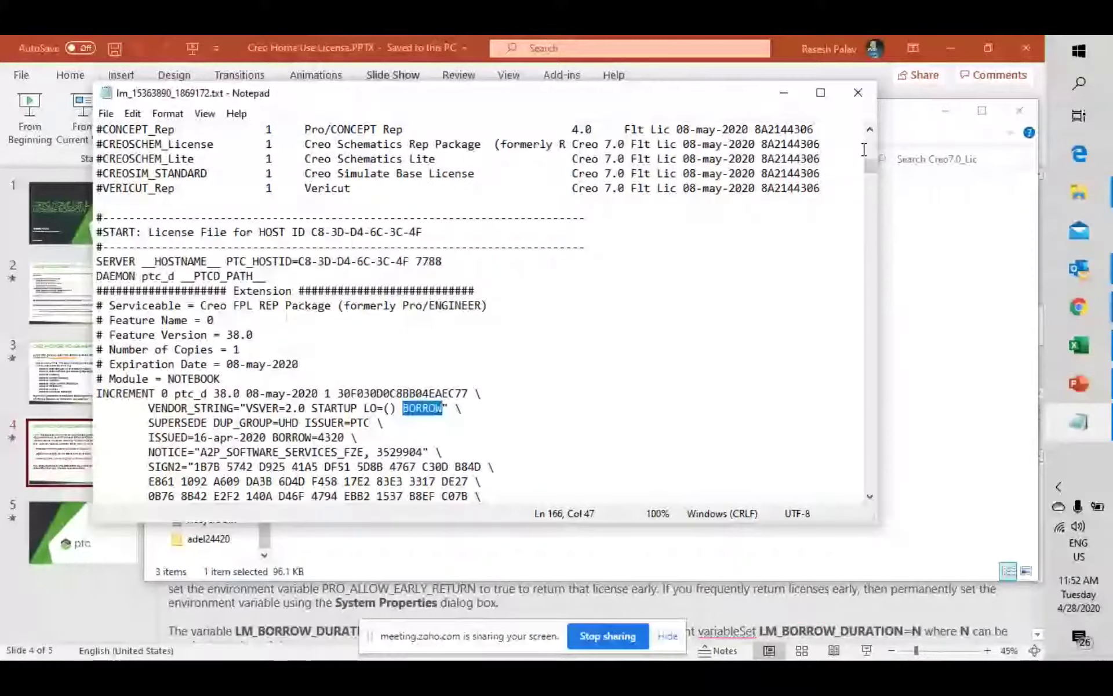
pyautogui.click(857, 93)
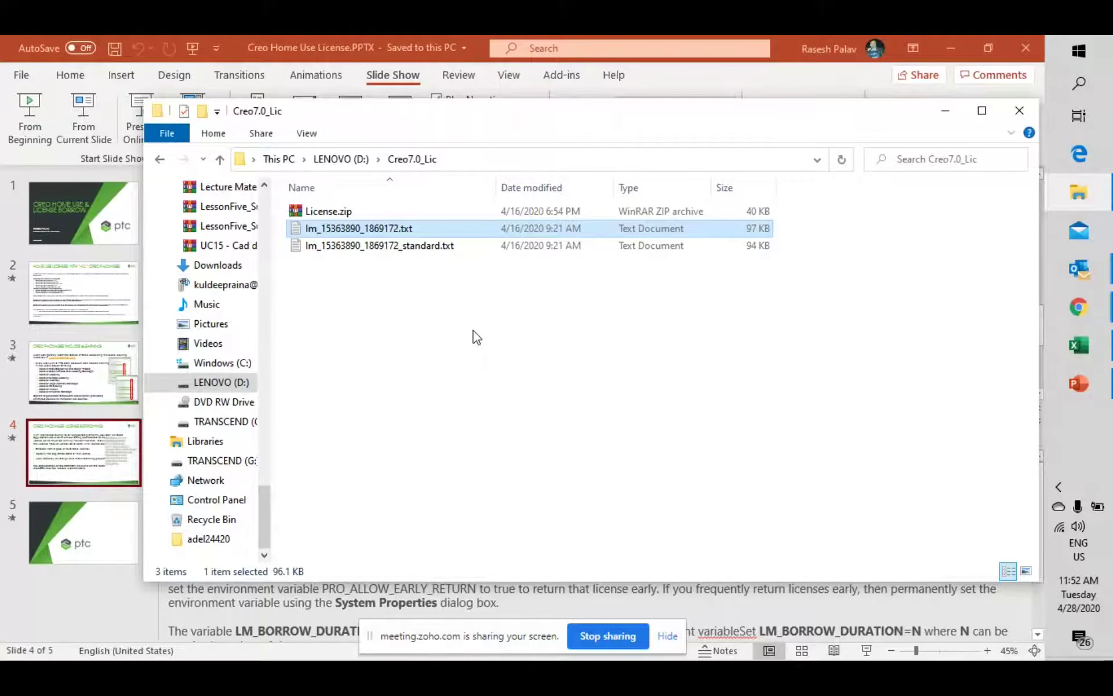
# Step: Switch back to the Creo Home Use License presentation in PowerPoint
pyautogui.moveTo(1078, 382)
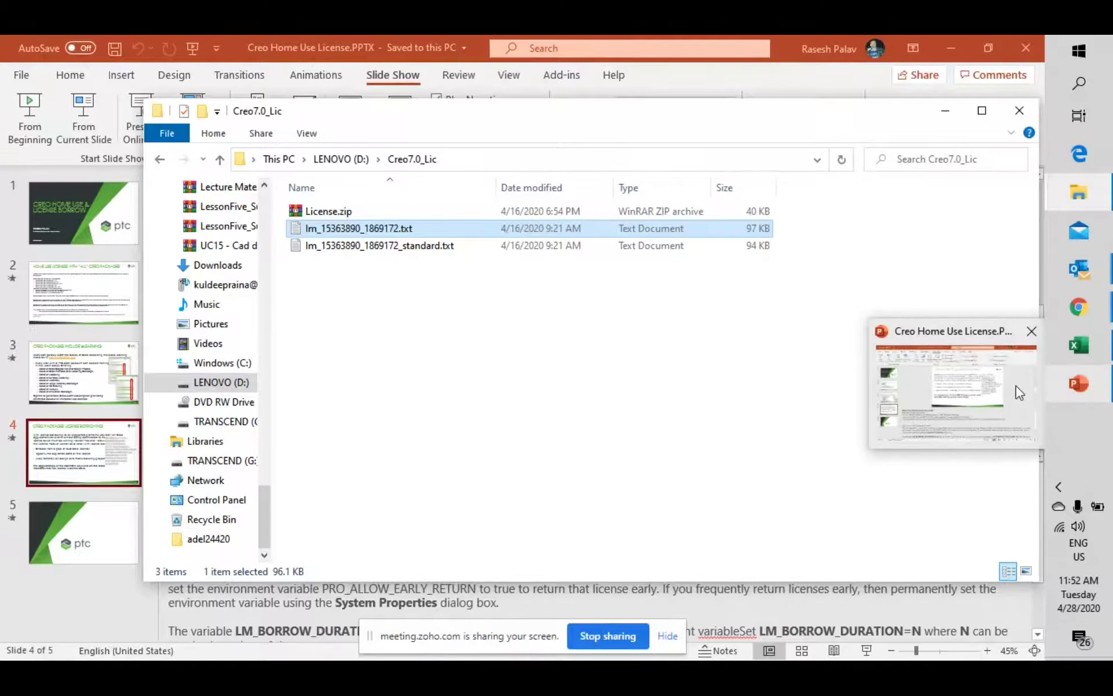